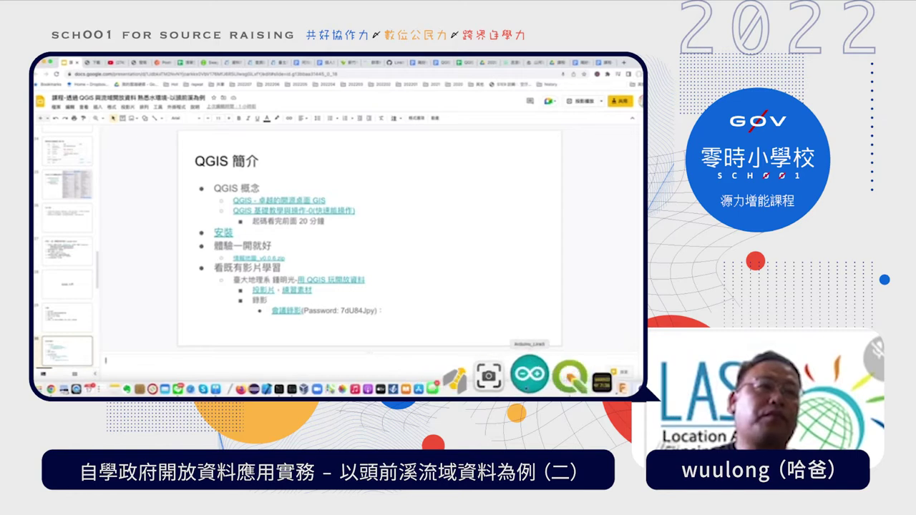
Switch to QGIS, reopen the 情報地圖 project from its .qgs file and slightly widen the layer list
left_click(542, 378)
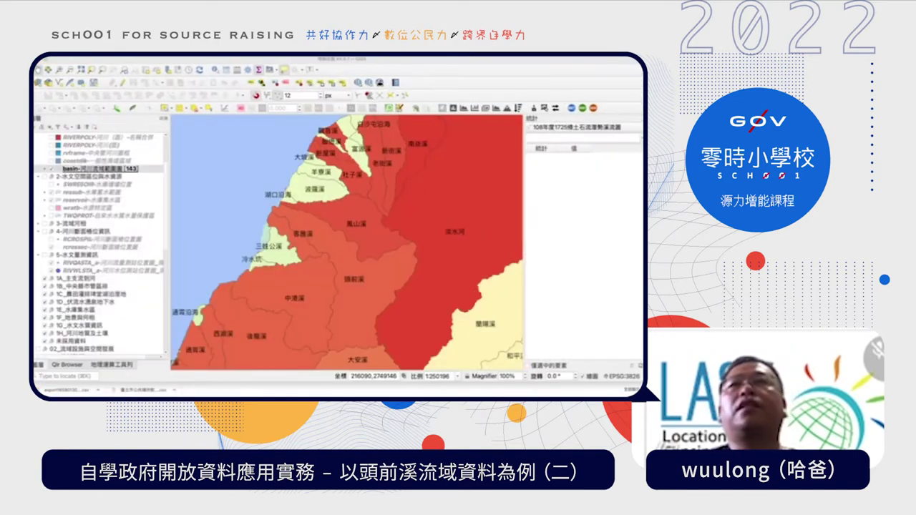
left_click(79, 59)
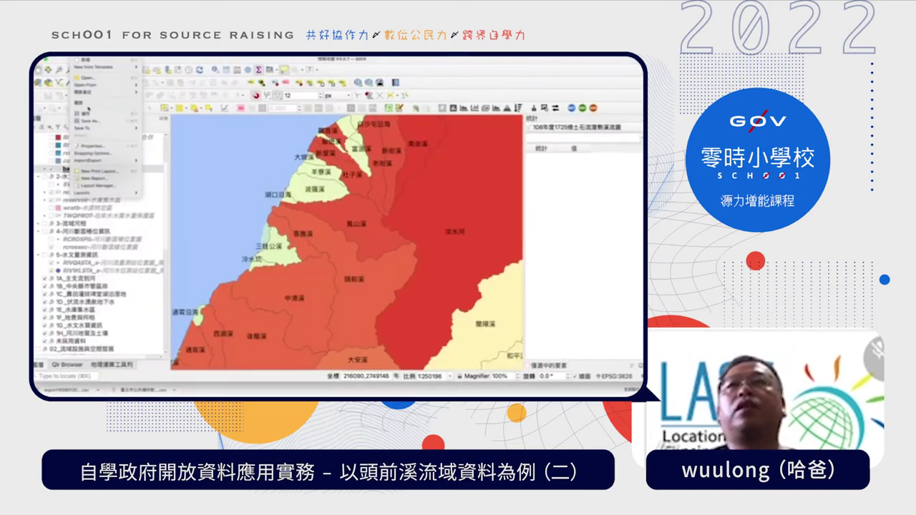
left_click(177, 127)
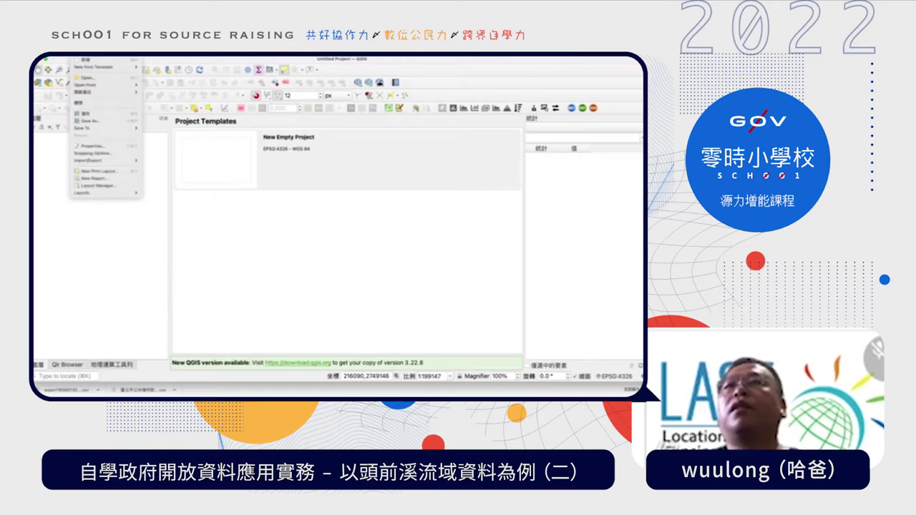
left_click(93, 80)
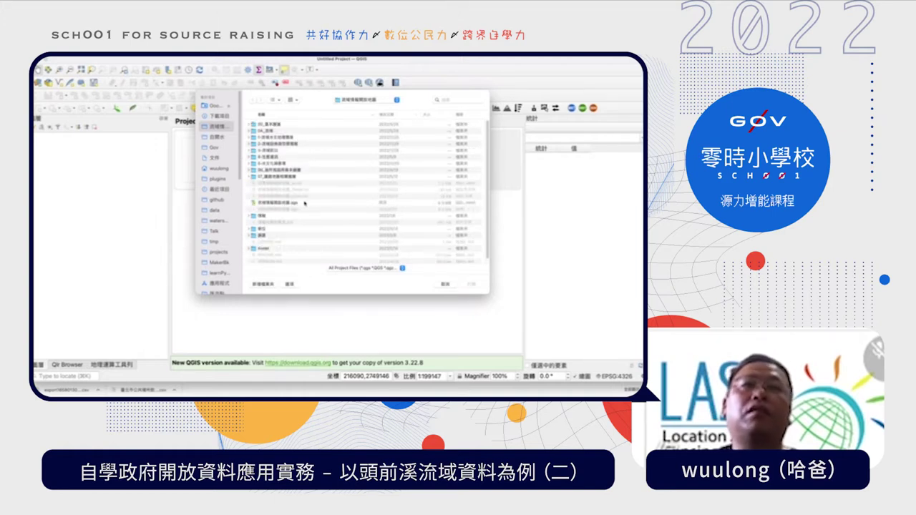
left_click(281, 204)
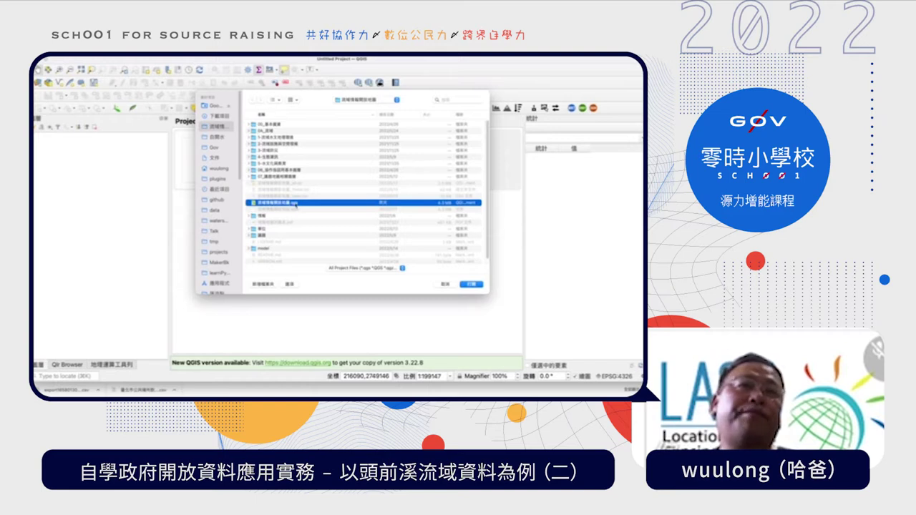
left_click(476, 285)
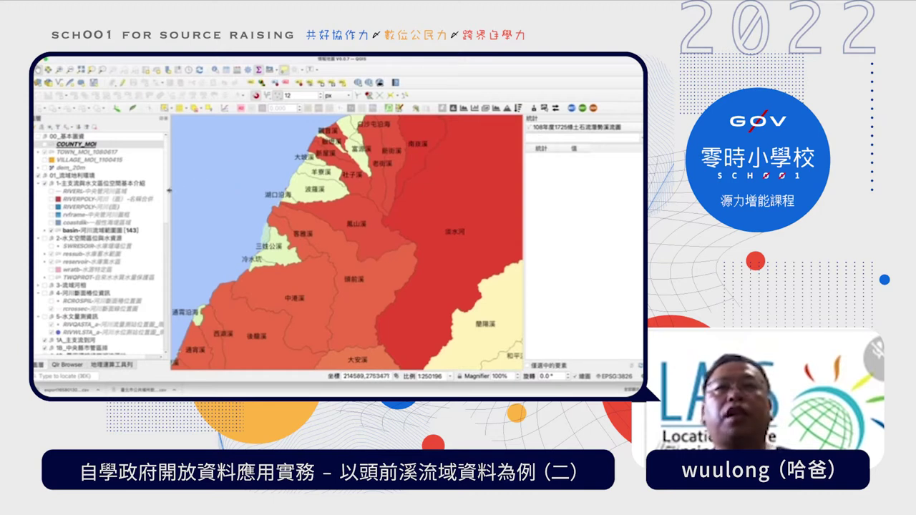
left_click_drag(169, 189, 181, 189)
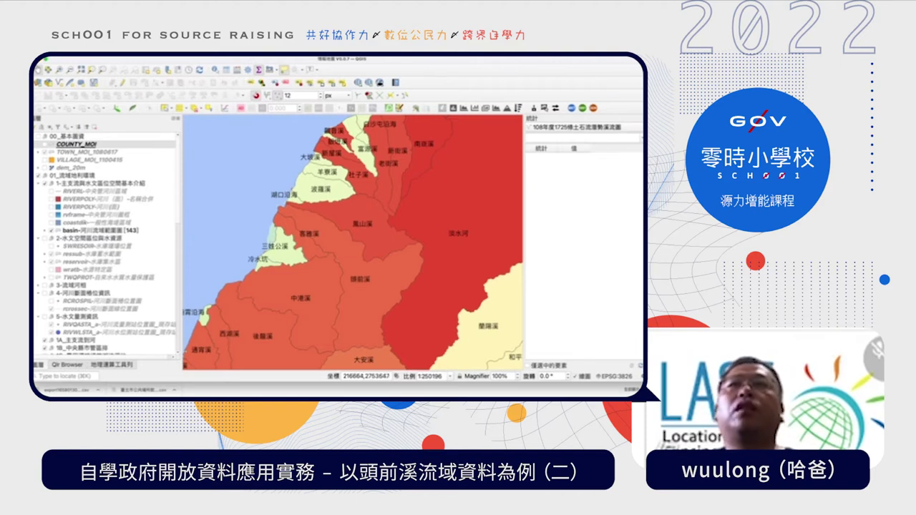
Check the installed QGIS version in the program's About information
left_click(62, 56)
left_click(65, 61)
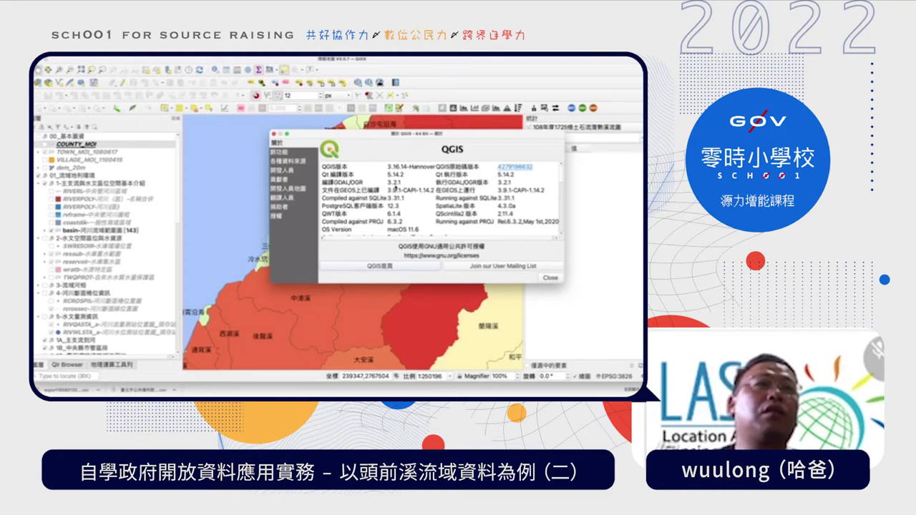
key("Escape")
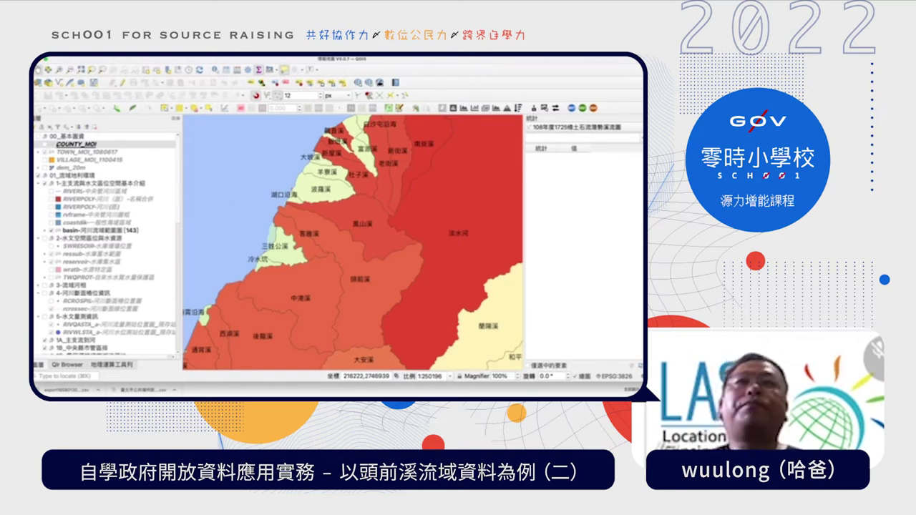
Collapse the expanded layer groups down to their top level and hide the 01_流域地利環境 group
left_click(41, 136)
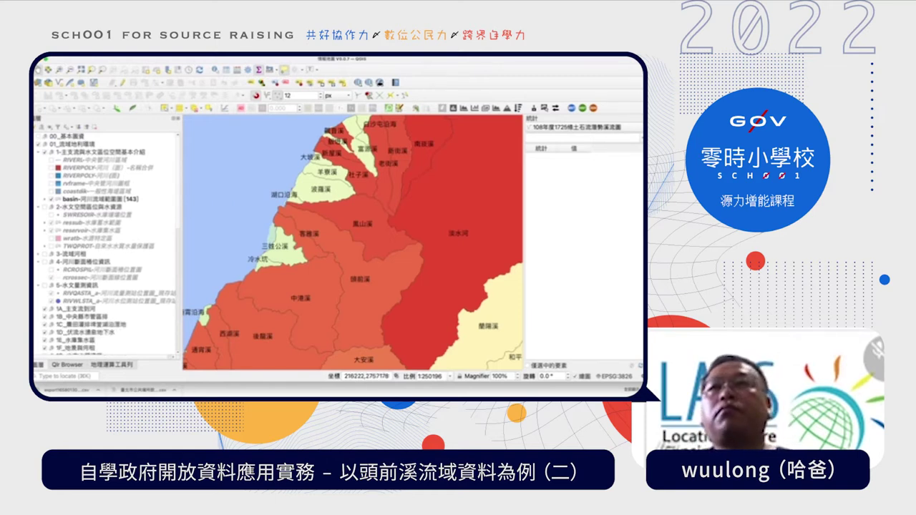
left_click(41, 144)
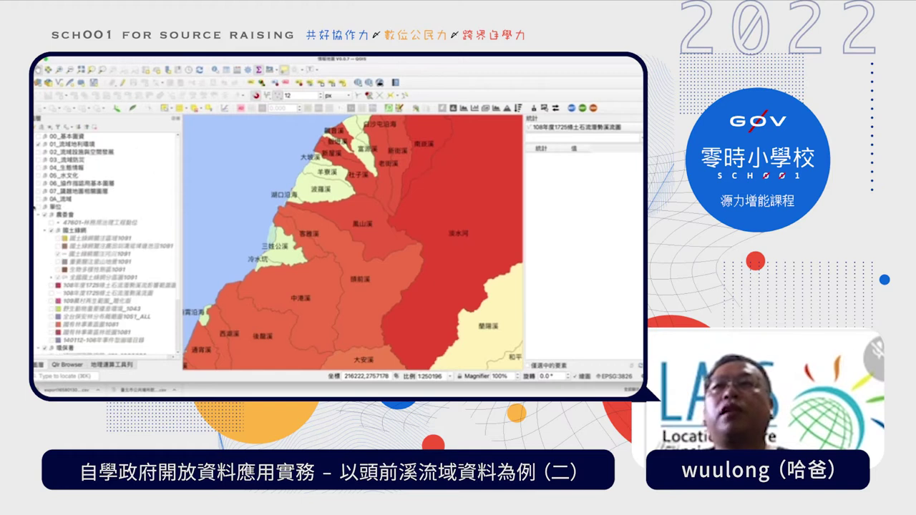
left_click(40, 214)
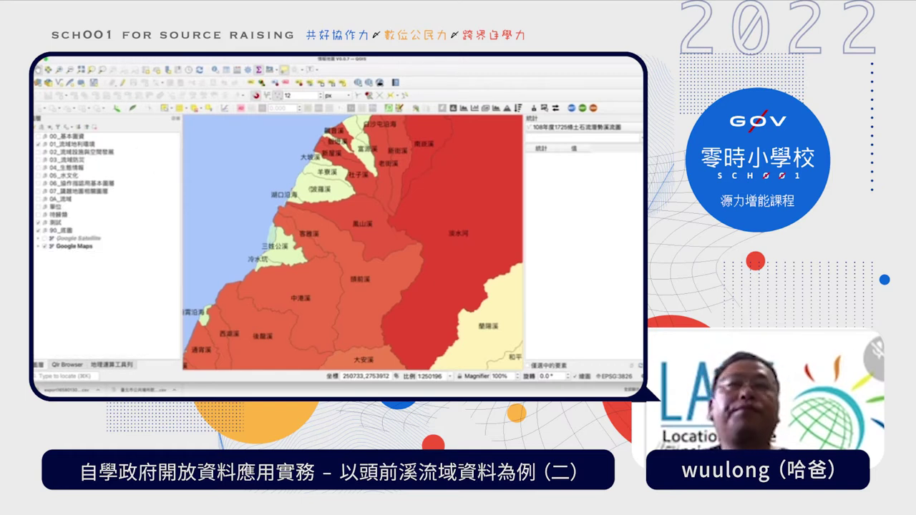
left_click(39, 145)
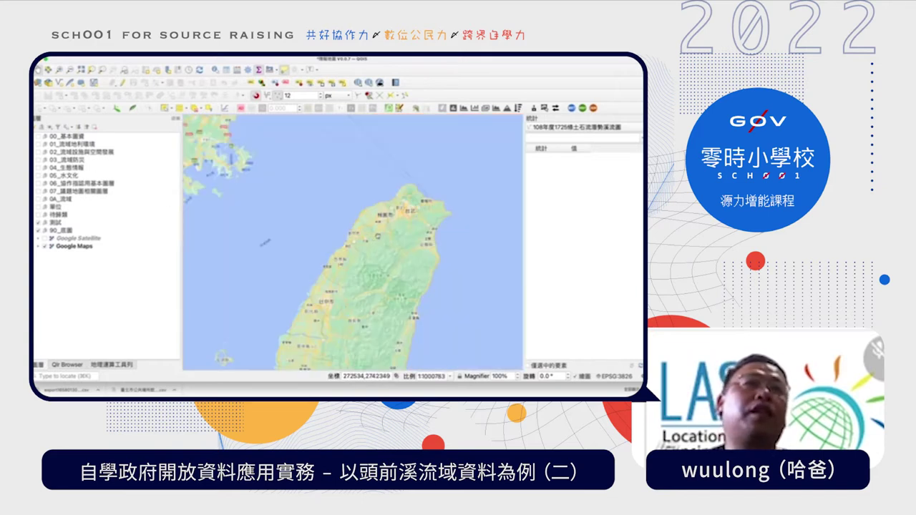
scroll(265, 242, "up", 1)
left_click_drag(286, 300, 224, 265)
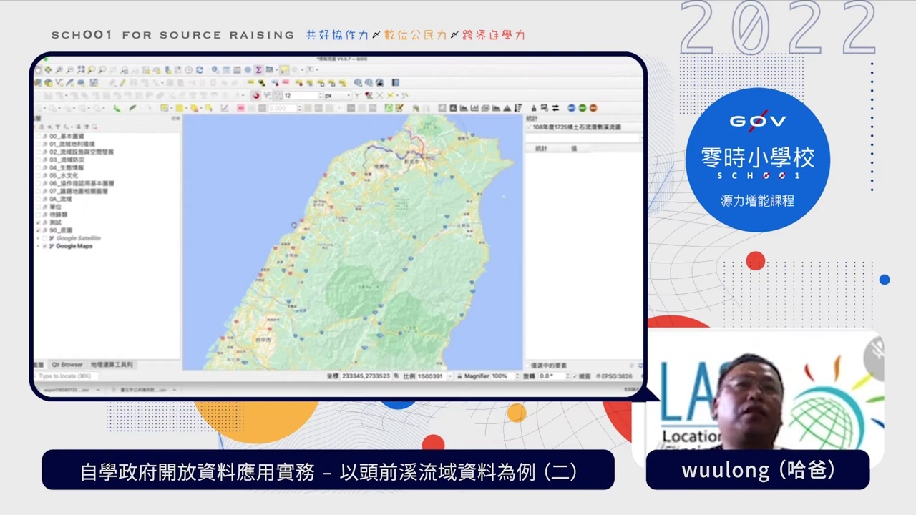
Compare the two base maps by alternating between Google Satellite and Google Maps, ending on Google Maps
left_click(45, 239)
left_click(45, 246)
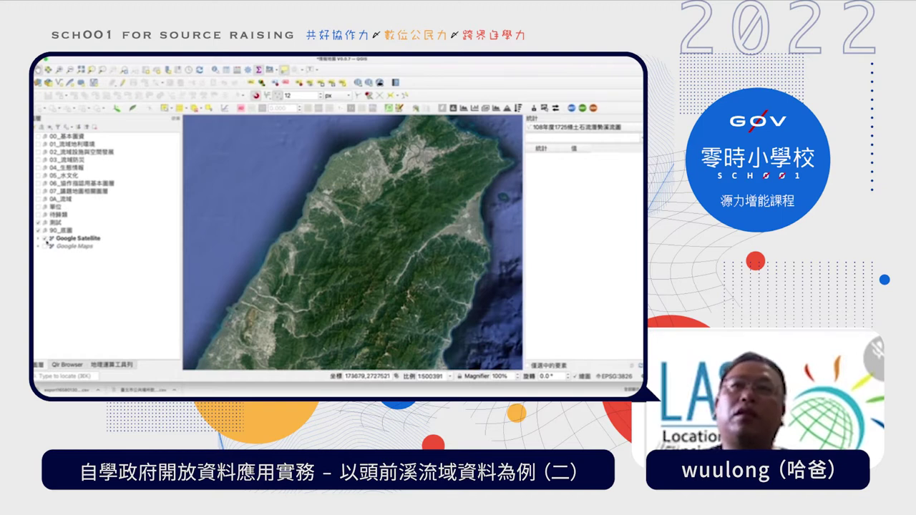
left_click(45, 238)
left_click(44, 246)
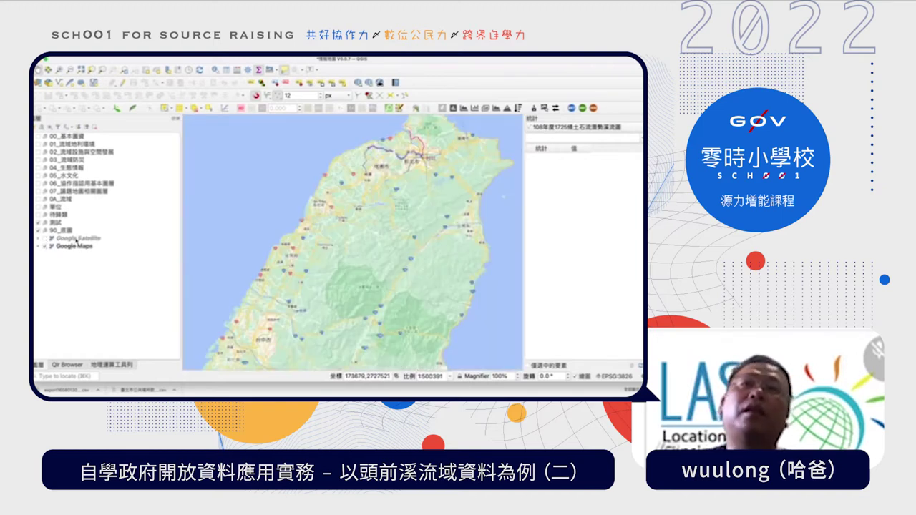
left_click(44, 238)
left_click(44, 246)
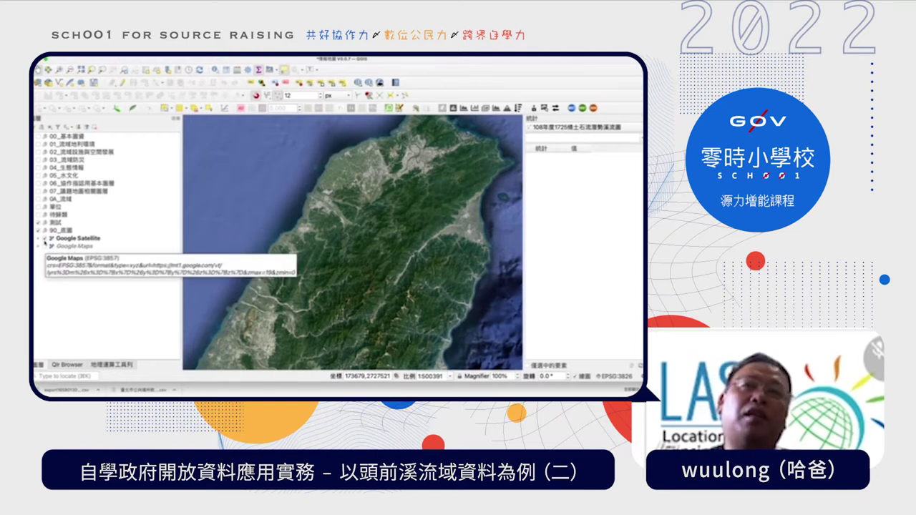
left_click(44, 240)
left_click(43, 240)
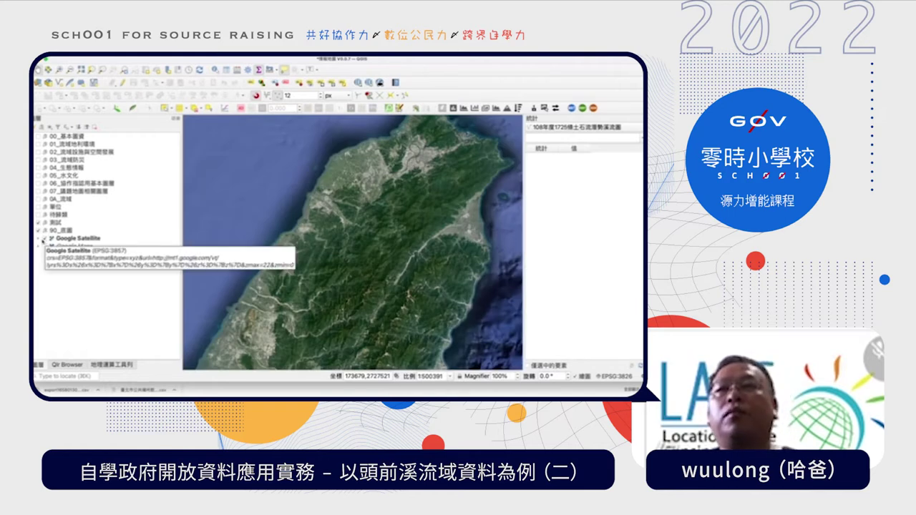
left_click(42, 239)
left_click(44, 247)
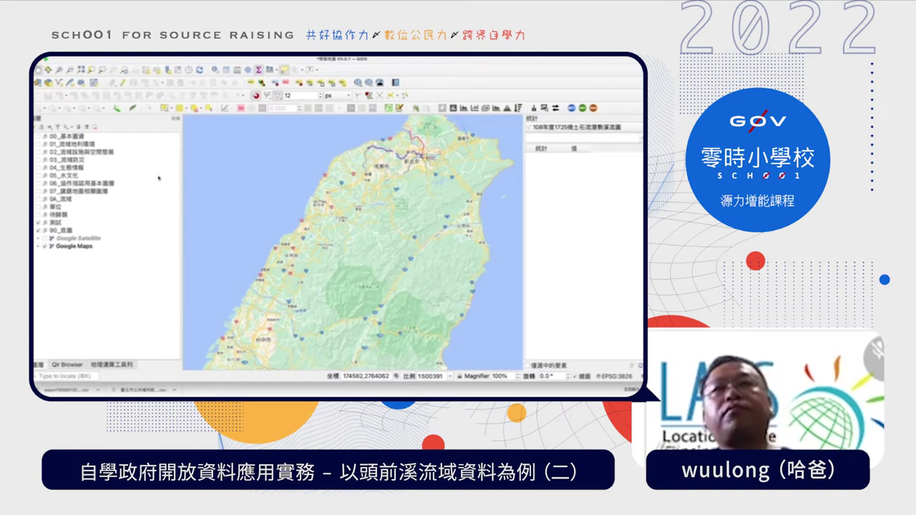
Enable the 00_基本圖資 group and show its COUNTY_MOI and TOWN_MOI_1080617 layers on the map
left_click(37, 137)
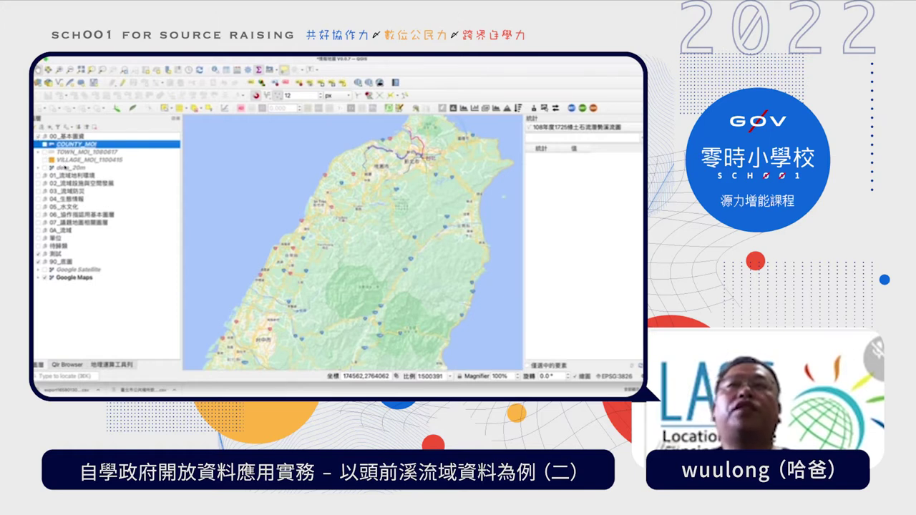
left_click(45, 145)
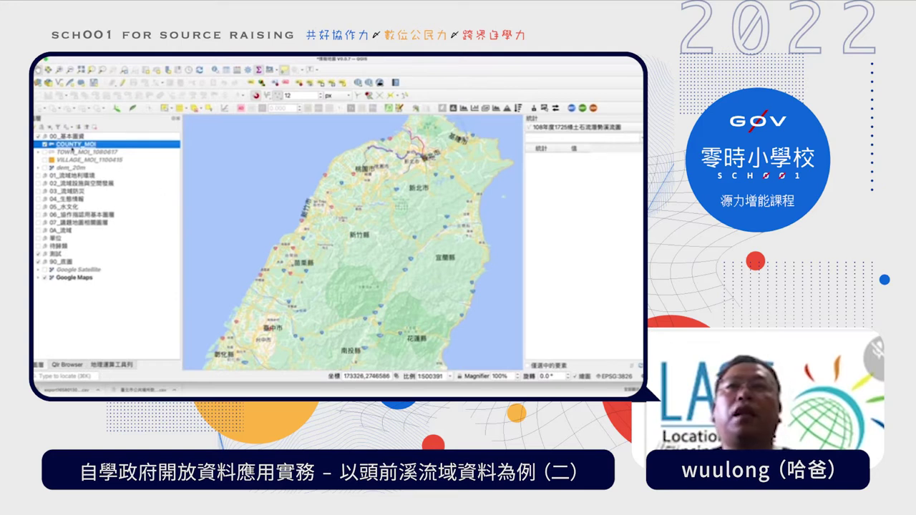
left_click(45, 152)
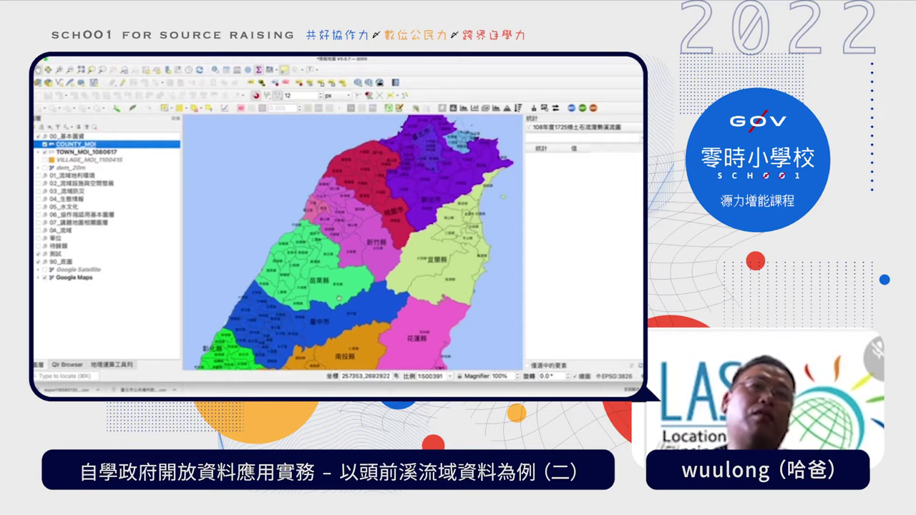
scroll(344, 223, "up", 2)
left_click_drag(347, 223, 379, 257)
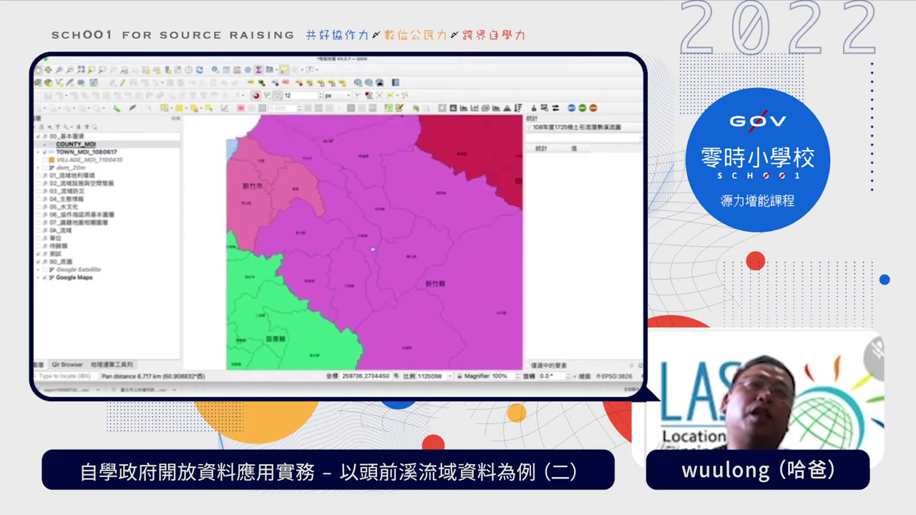
scroll(315, 215, "down", 1)
scroll(314, 216, "up", 2)
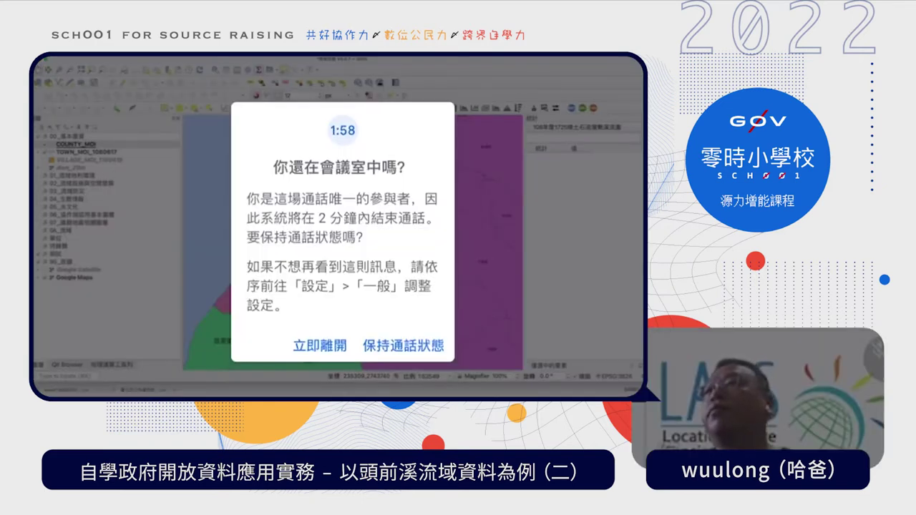
left_click(412, 347)
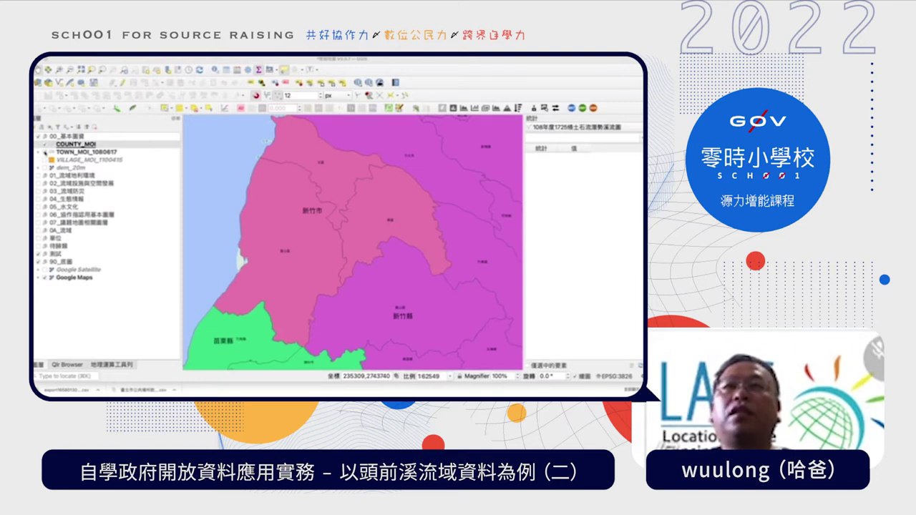
Hide the TOWN_MOI_1080617 layer and show the VILLAGE_MOI_1100415 layer instead
left_click(46, 151)
left_click(45, 159)
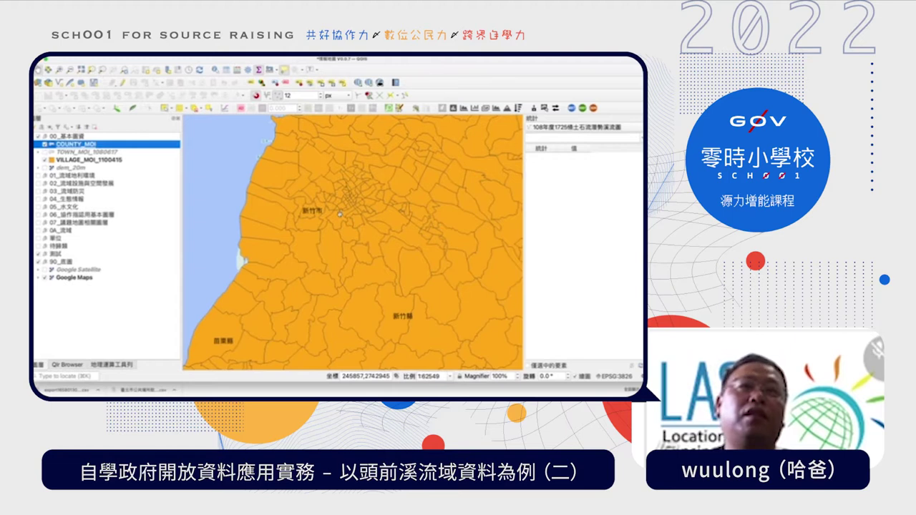
scroll(337, 204, "up", 1)
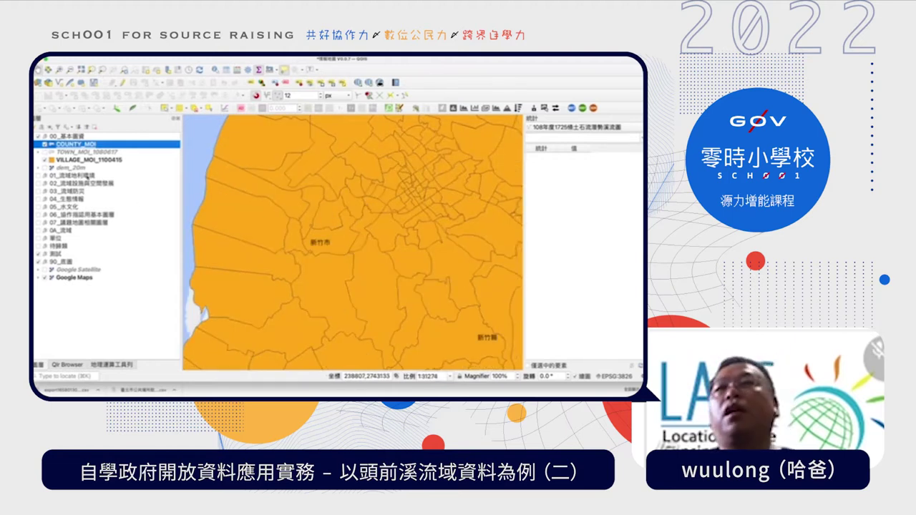
left_click(78, 161)
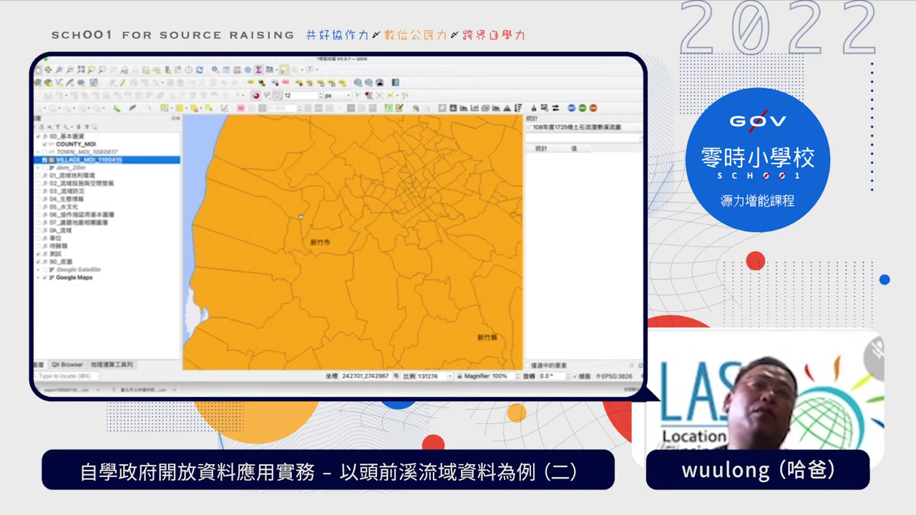
right_click(101, 161)
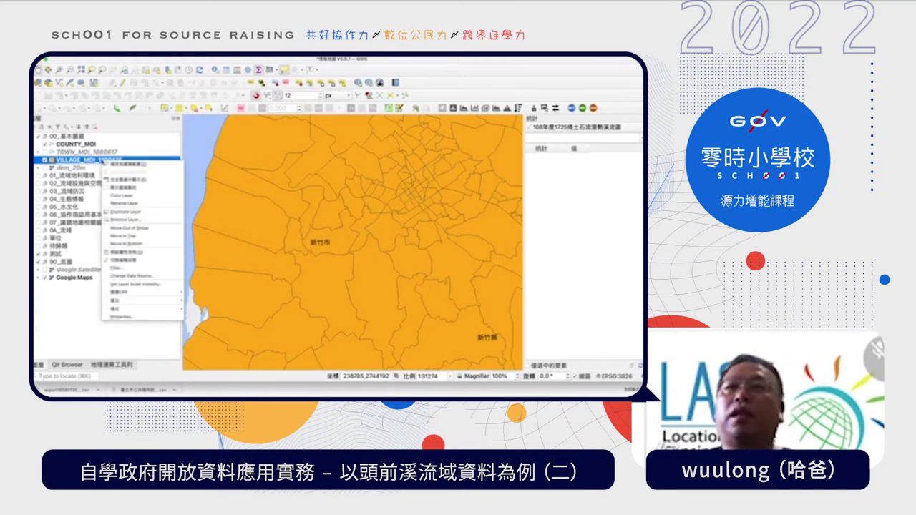
left_click(122, 317)
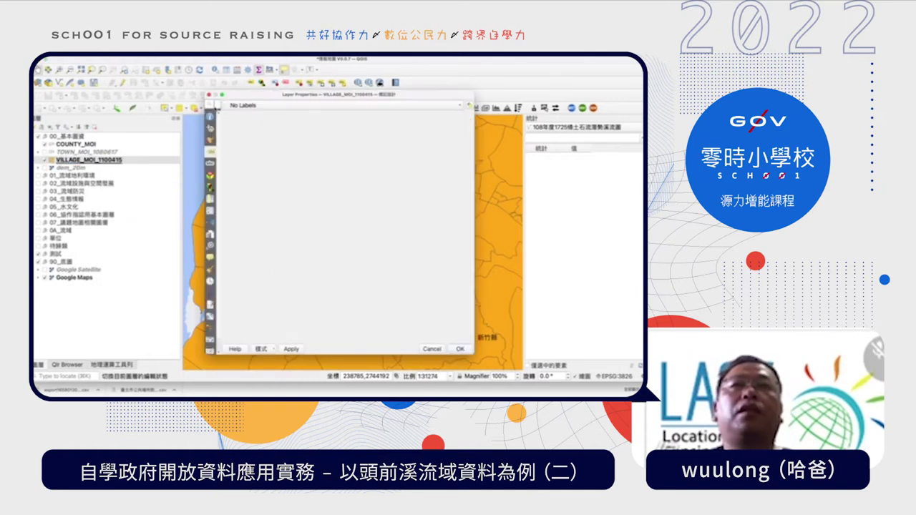
left_click(208, 95)
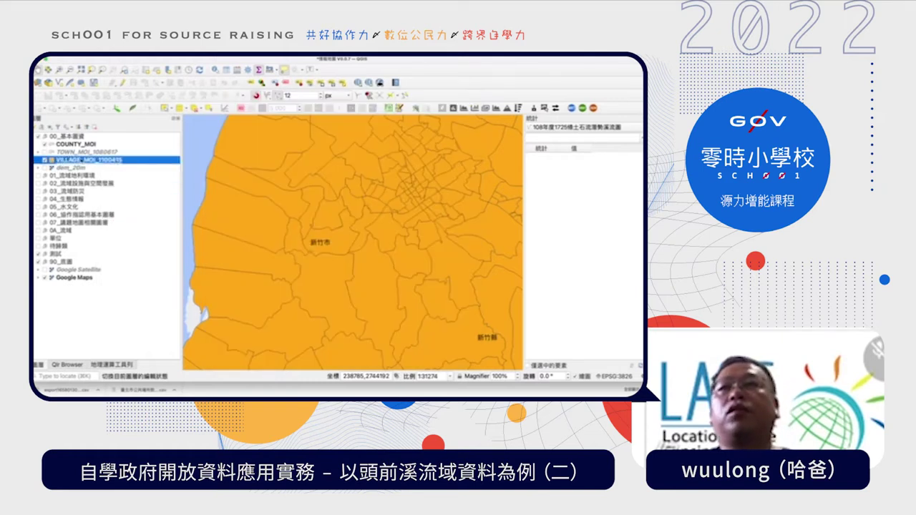
Examine the attribute table of the VILLAGE_MOI_1100415 layer and close it
right_click(81, 159)
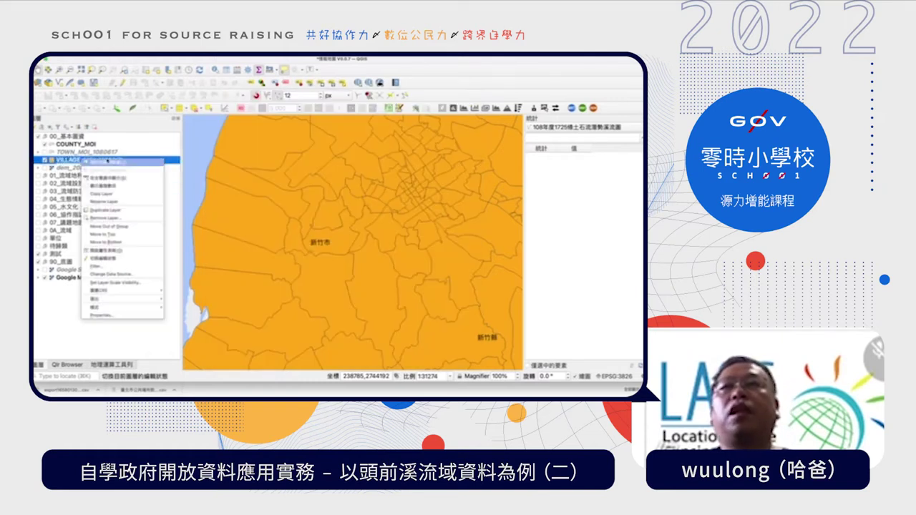
left_click(114, 251)
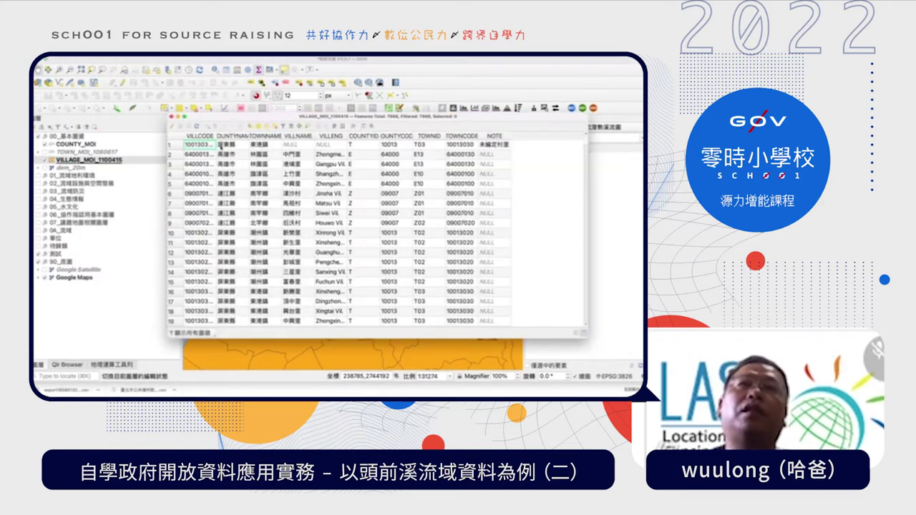
left_click_drag(223, 116, 176, 96)
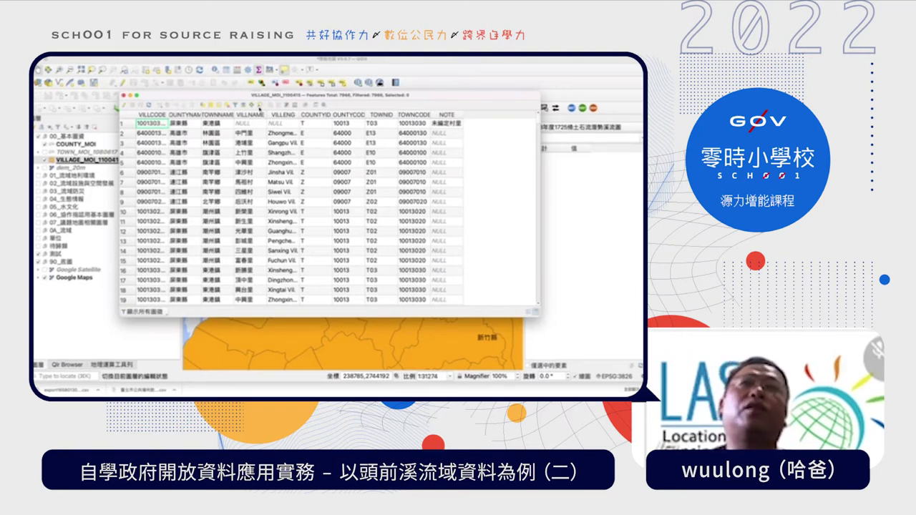
left_click(124, 96)
Examine the attribute table of the TOWN_MOI_1080617 layer and close it
right_click(108, 152)
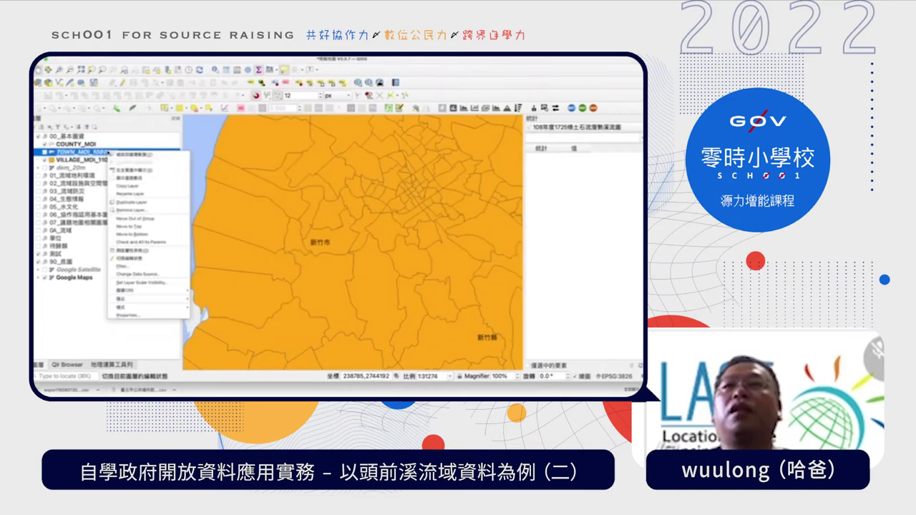
left_click(130, 251)
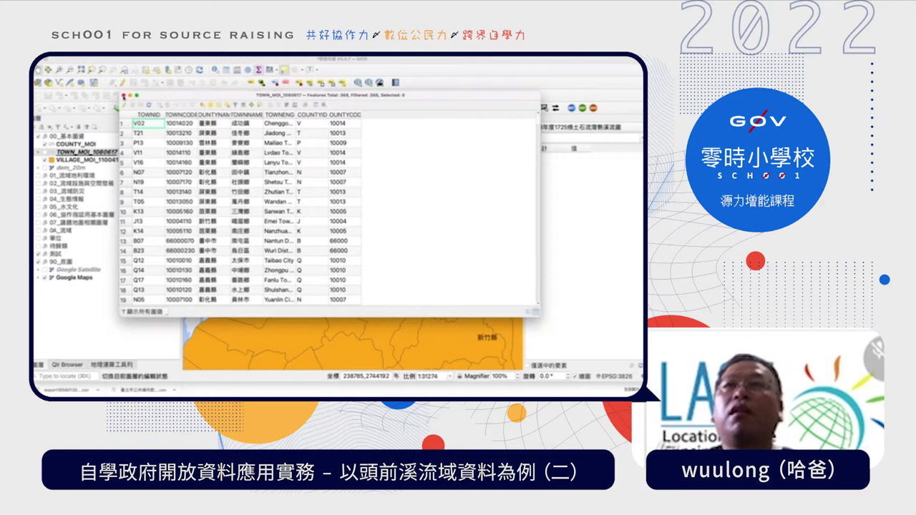
left_click(124, 96)
Turn on Single Labels for the VILLAGE_MOI_1100415 layer, using the VILLNAME field as the label value
right_click(99, 160)
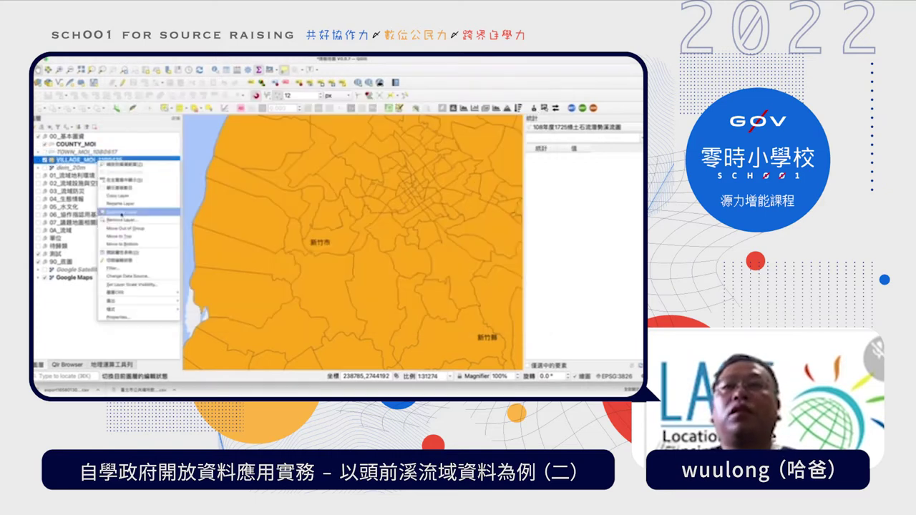
left_click(150, 316)
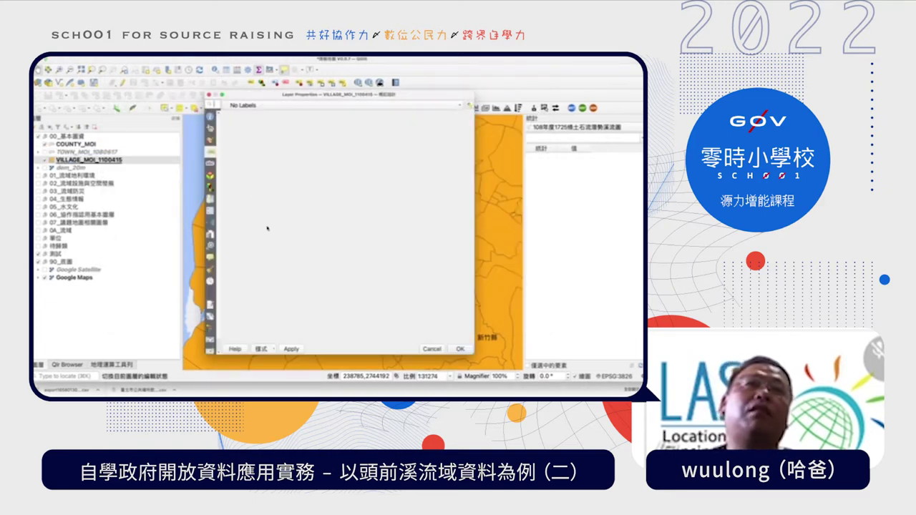
left_click(253, 105)
left_click(244, 105)
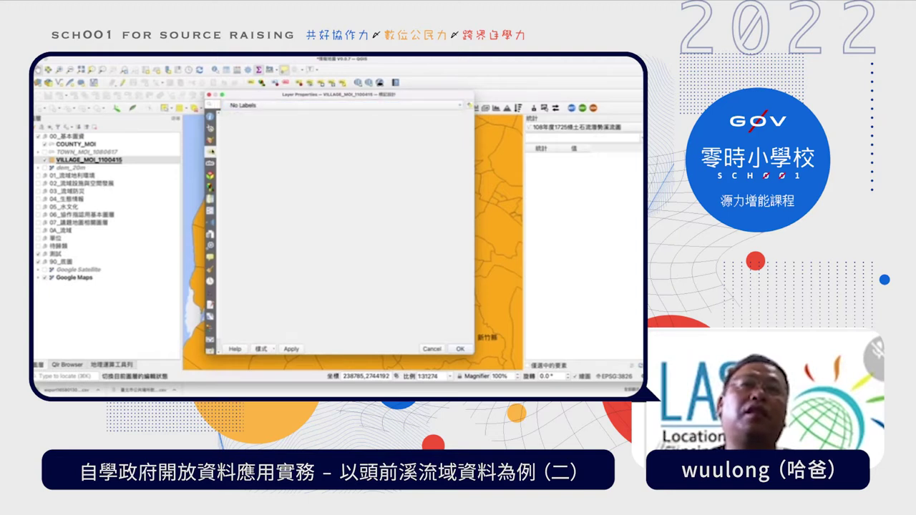
left_click(240, 107)
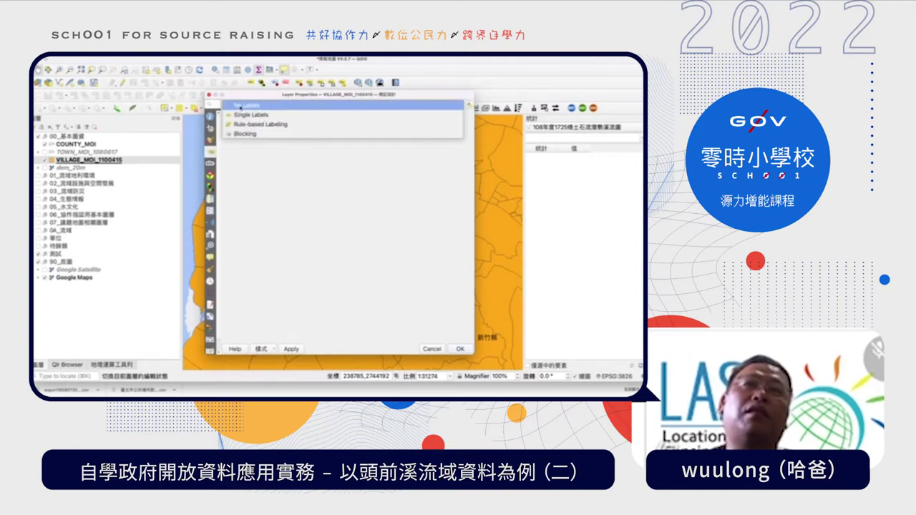
left_click(244, 115)
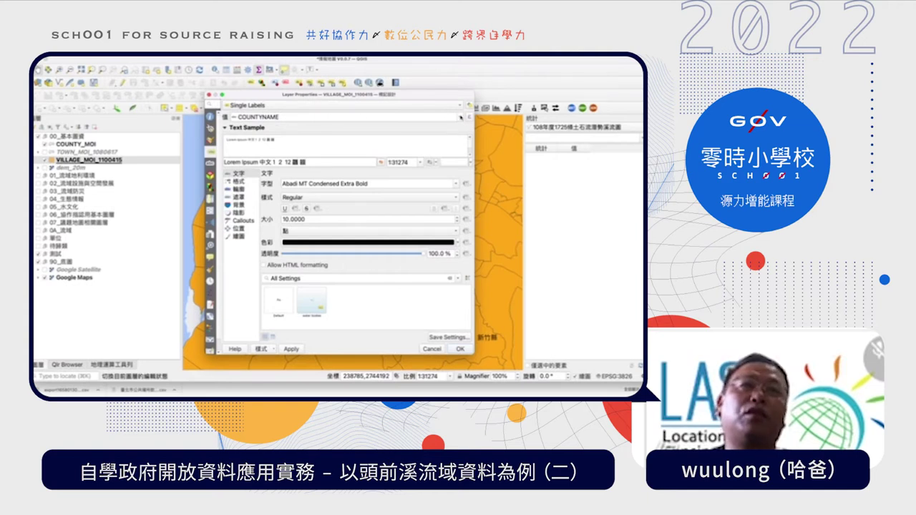
left_click(459, 118)
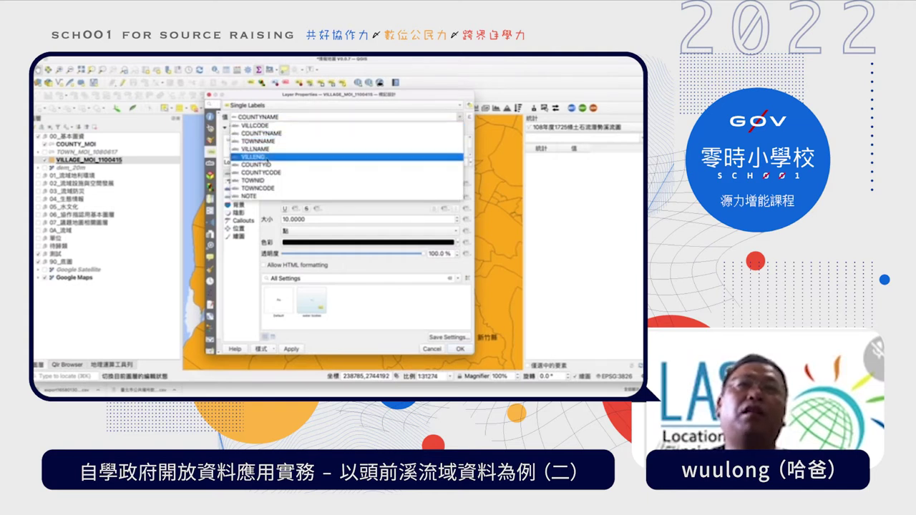
left_click(265, 149)
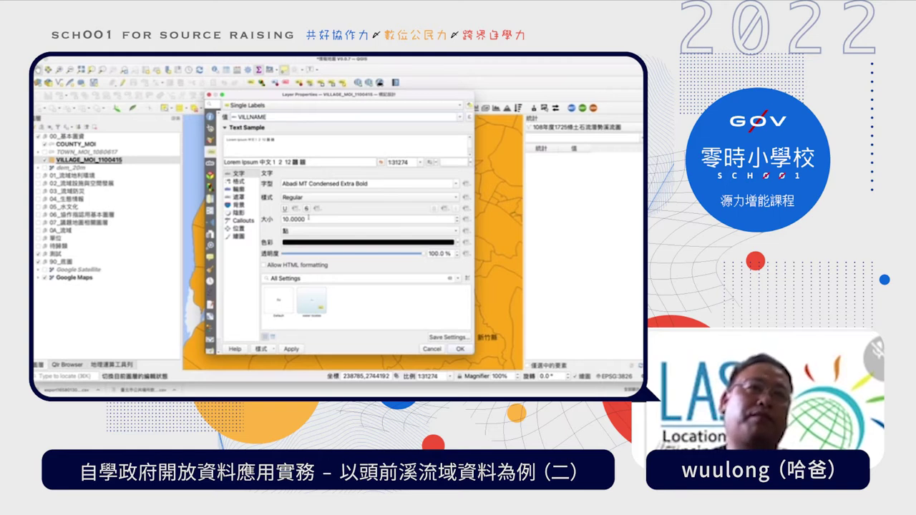
left_click(460, 348)
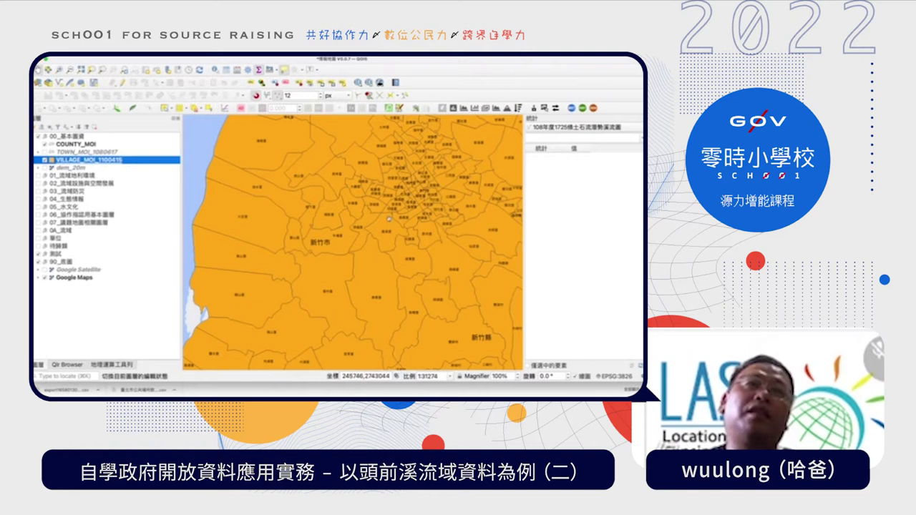
Set the label text size of the VILLAGE_MOI_1100415 layer to 20 points and apply it
scroll(387, 190, "down", 2)
scroll(353, 226, "up", 3)
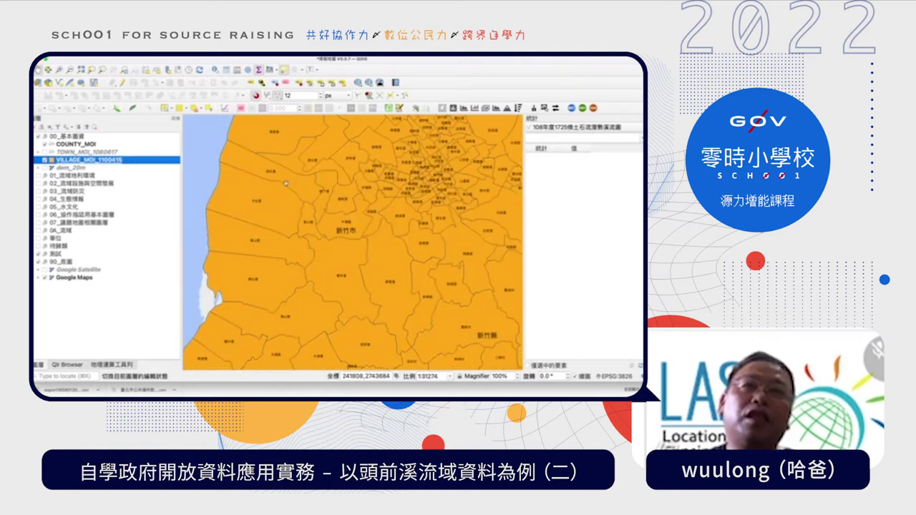
scroll(354, 227, "down", 2)
scroll(370, 194, "down", 2)
scroll(370, 194, "up", 2)
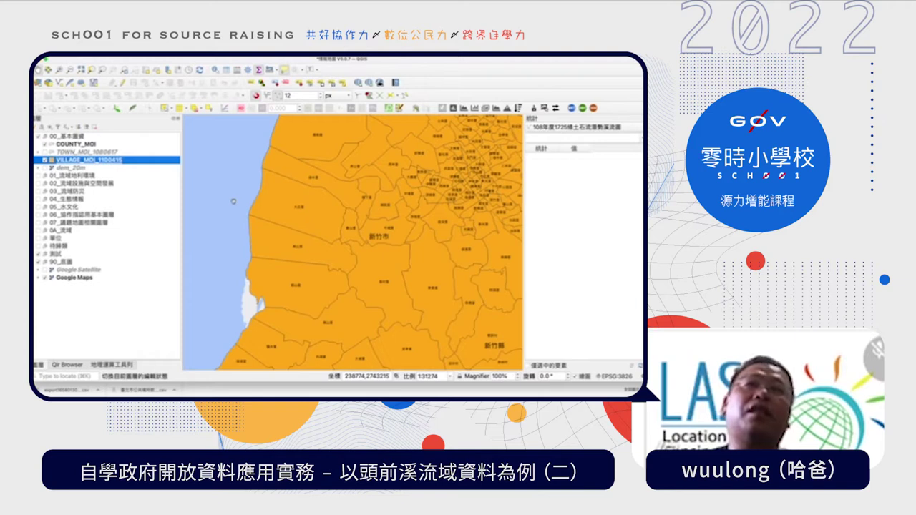
right_click(106, 160)
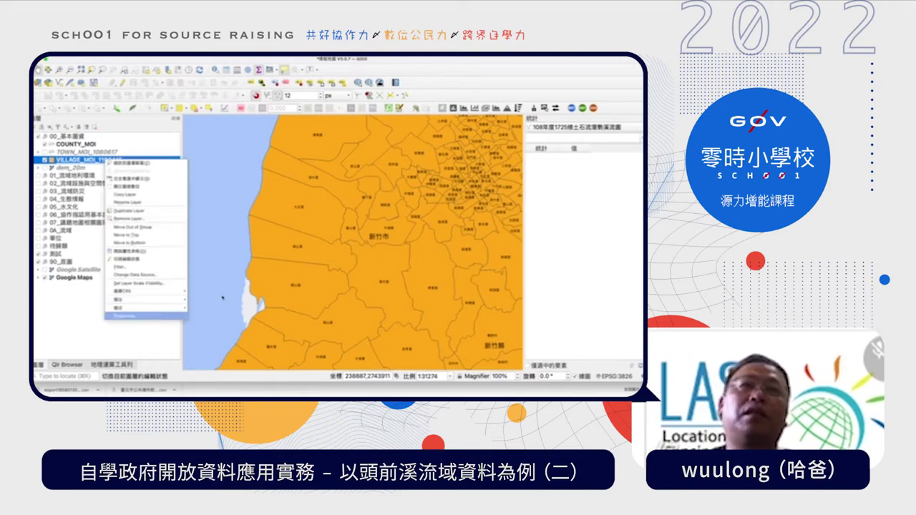
key("Return")
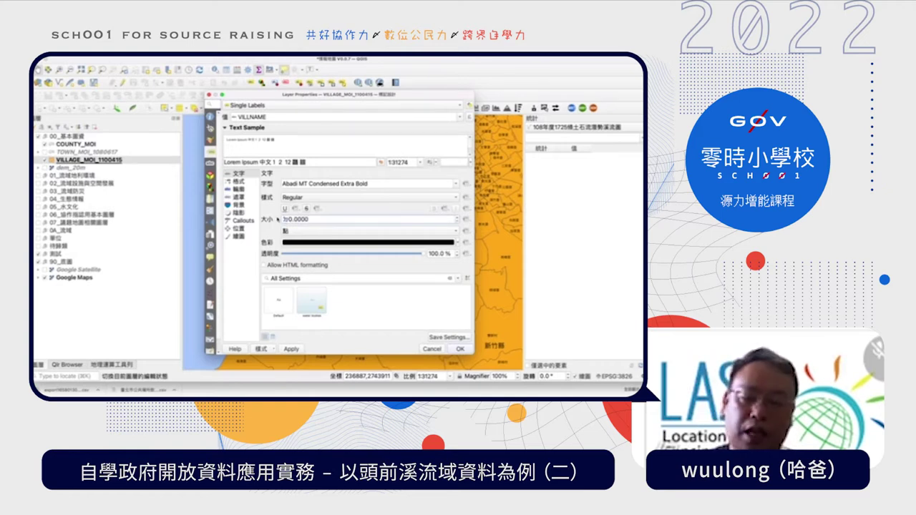
key("BackSpace")
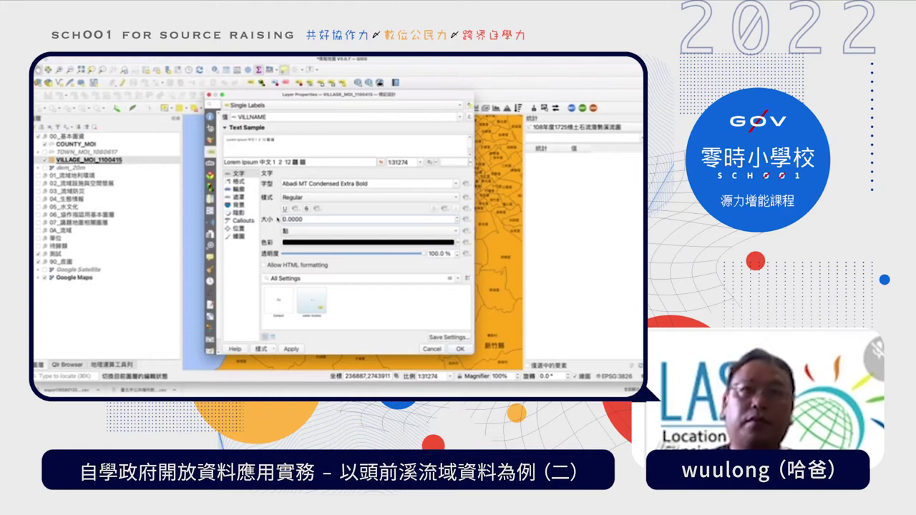
type("2")
left_click(460, 350)
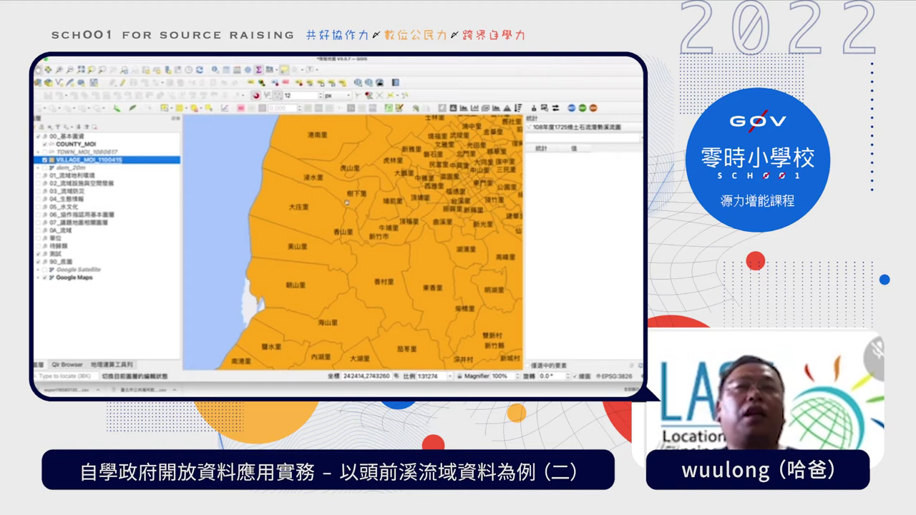
Switch the VILLAGE_MOI_1100415 layer's symbology to categorized (類別) with TOWNNAME as the value field
scroll(349, 202, "down", 1)
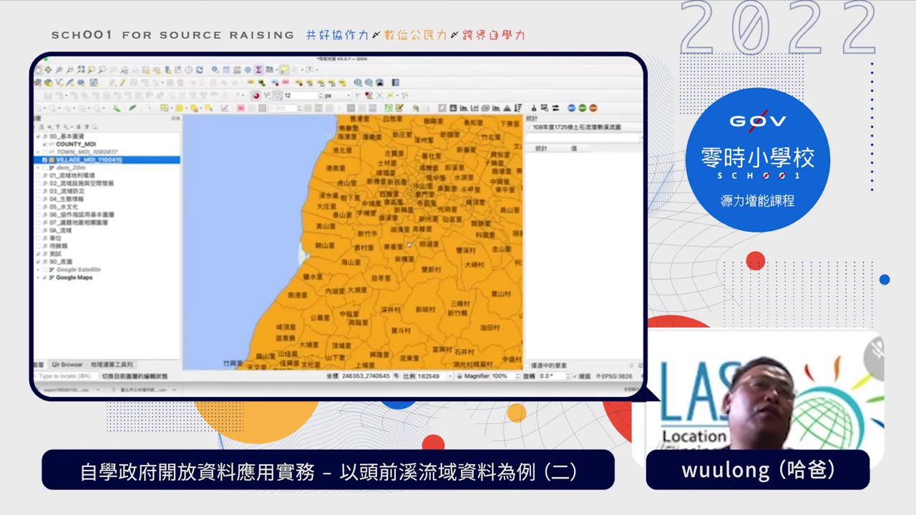
scroll(385, 242, "up", 1)
scroll(384, 242, "down", 1)
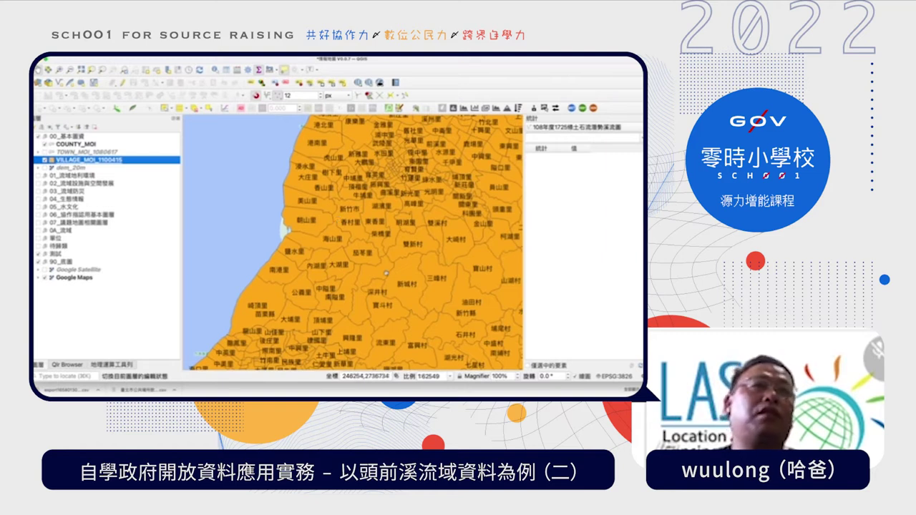
scroll(379, 264, "down", 1)
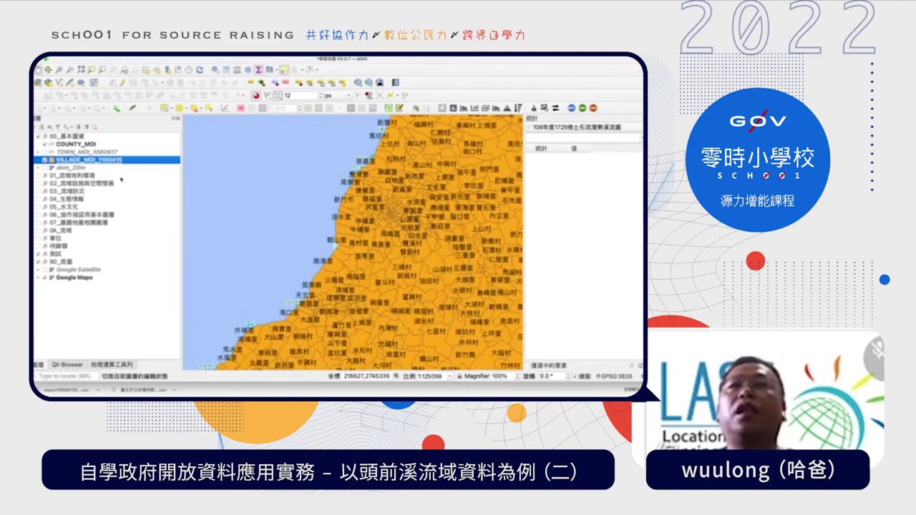
right_click(112, 164)
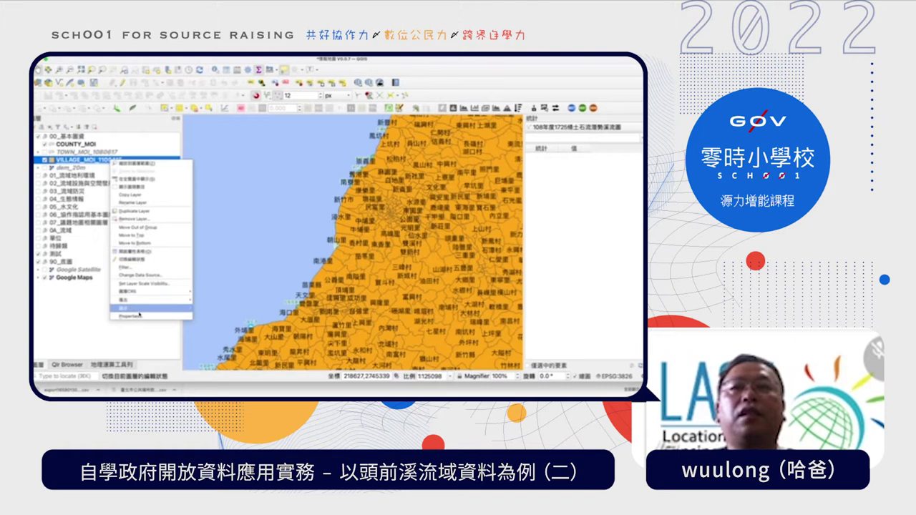
left_click(165, 316)
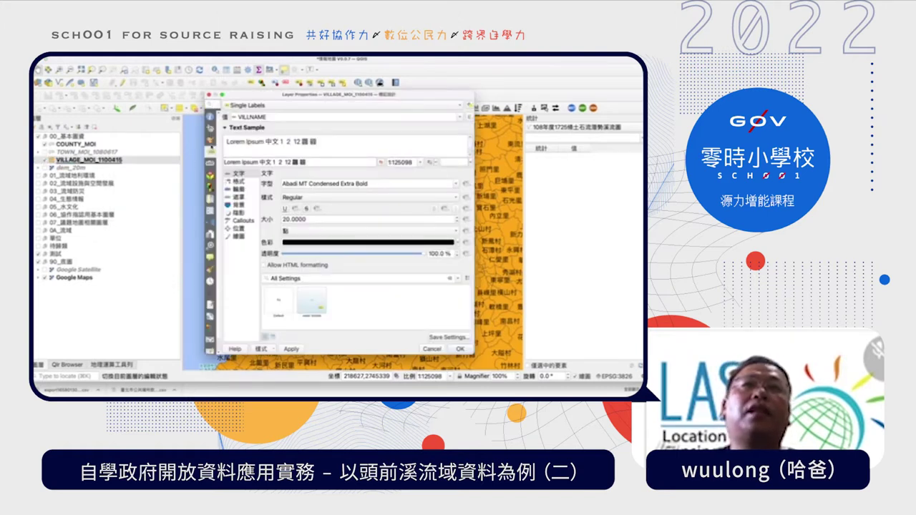
left_click(211, 140)
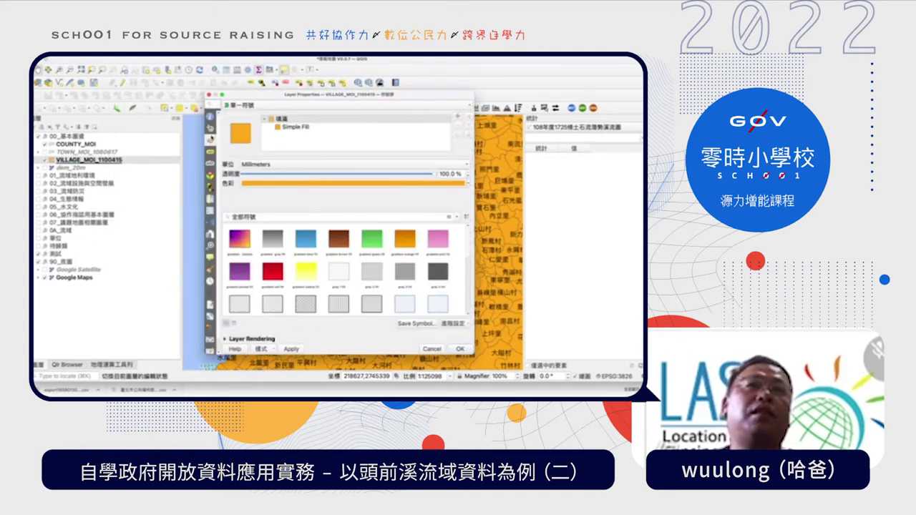
left_click(257, 106)
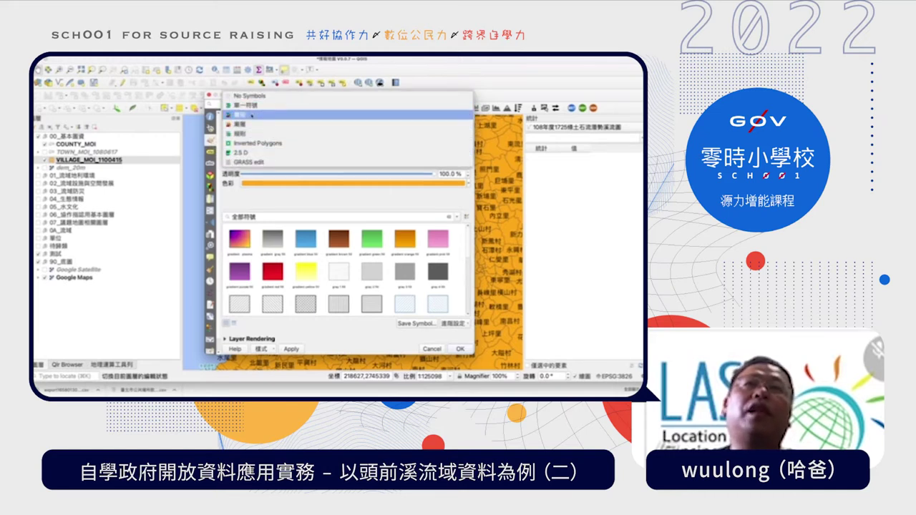
left_click(250, 114)
left_click(458, 118)
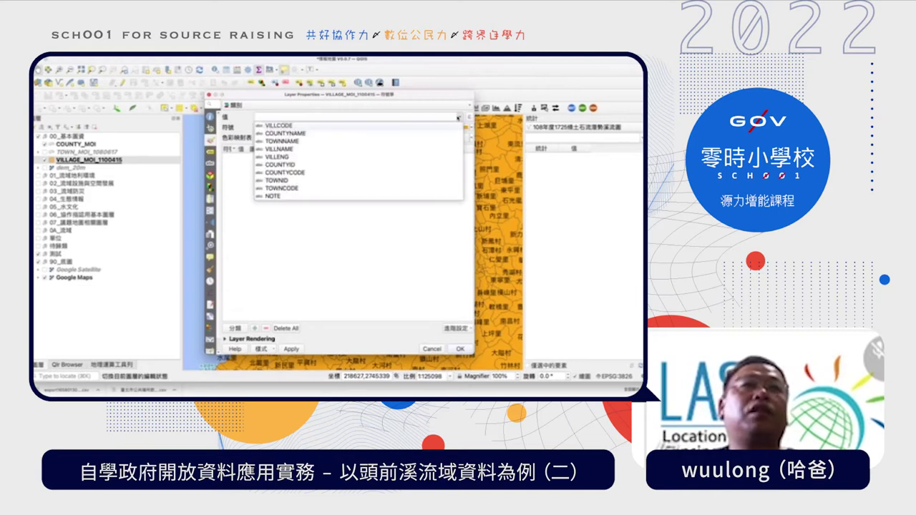
left_click(332, 141)
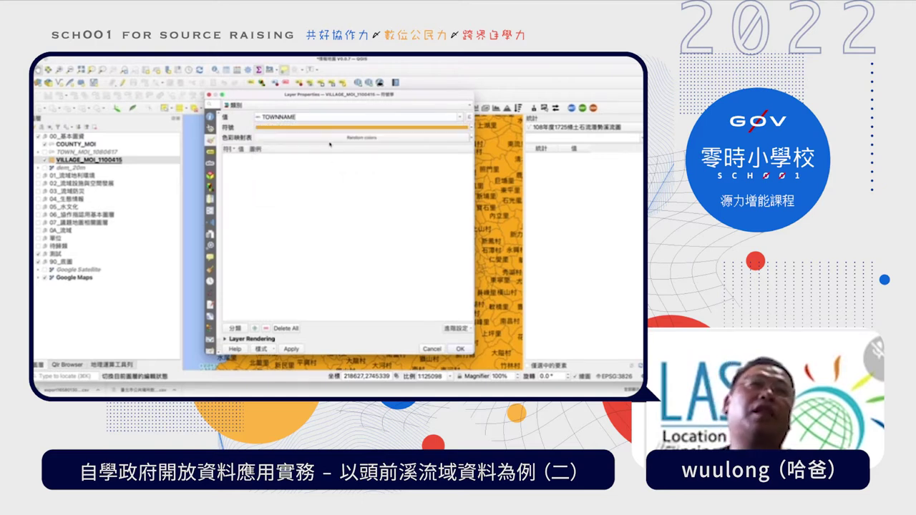
Classify the TOWNNAME values with random colors, review the generated categories and apply the symbology to the map
left_click(234, 329)
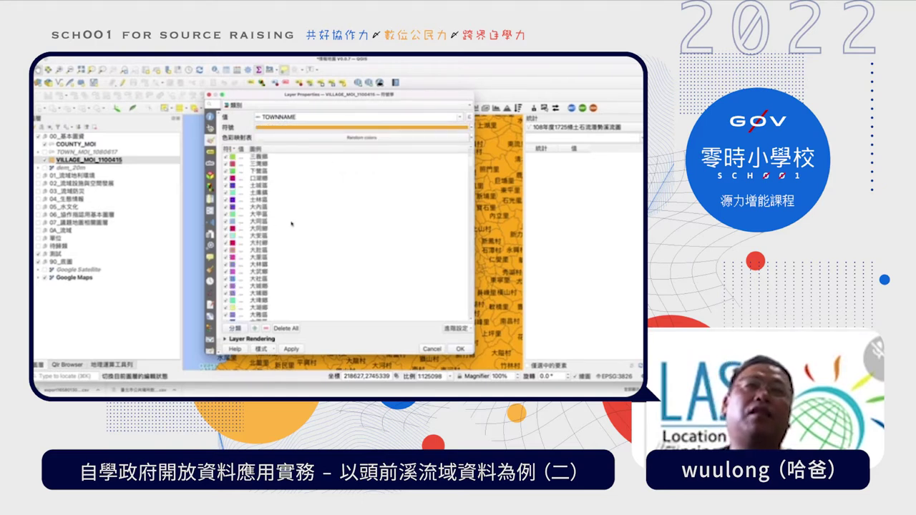
scroll(301, 233, "down", 10)
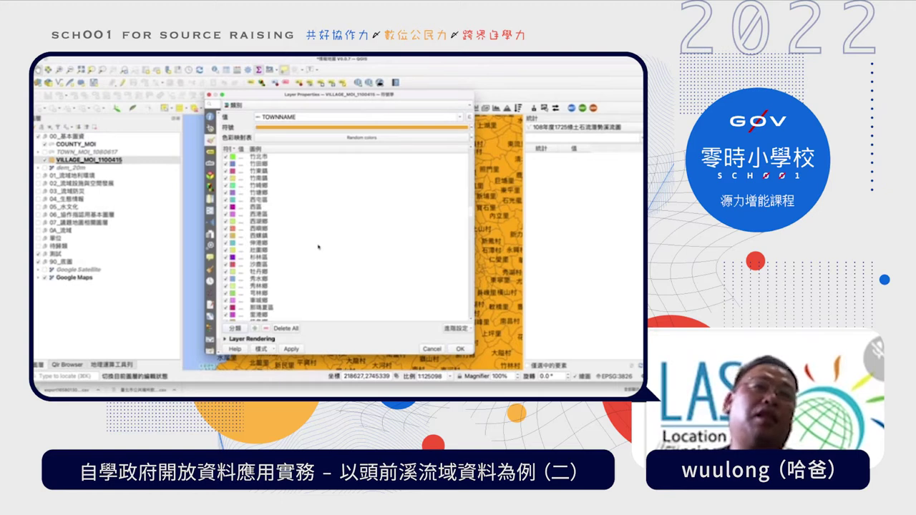
left_click(461, 349)
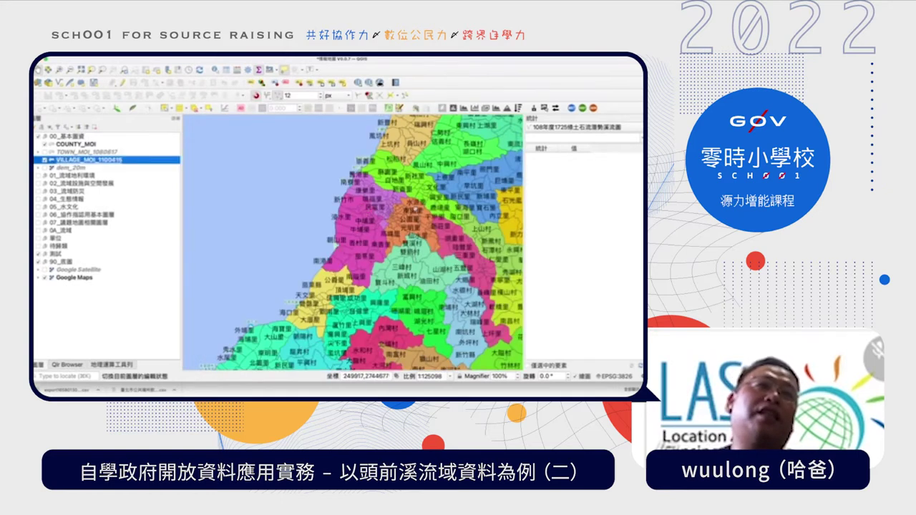
Set the VILLNAME label text size of the VILLAGE_MOI_1100415 layer to 10 points
left_click_drag(425, 241, 390, 224)
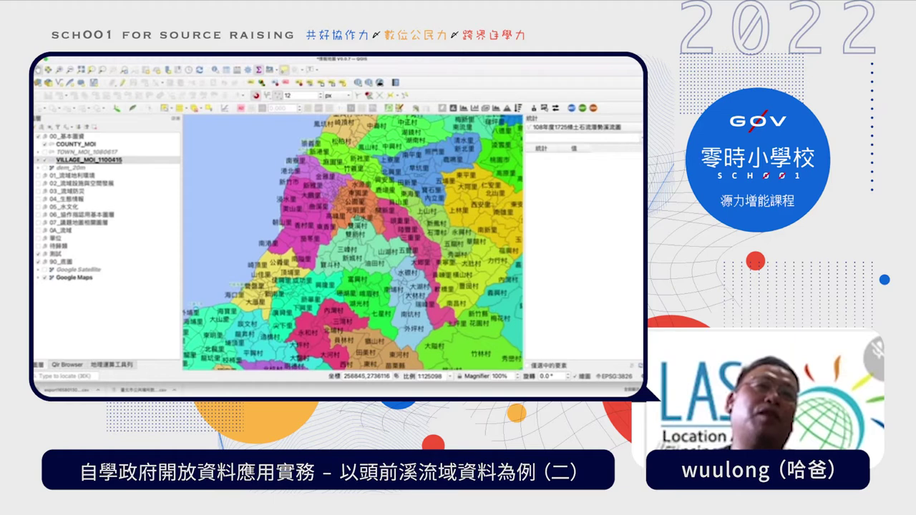
scroll(362, 211, "down", 3)
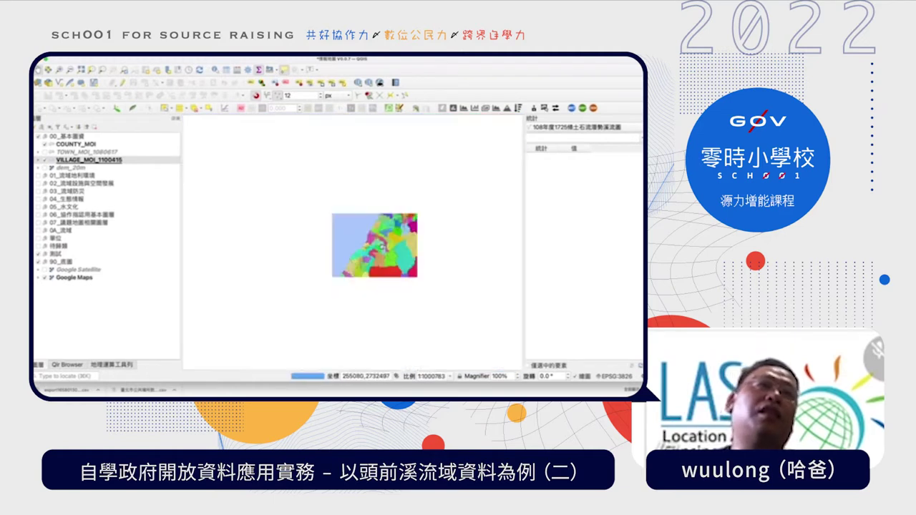
left_click_drag(379, 311, 358, 224)
scroll(358, 223, "up", 1)
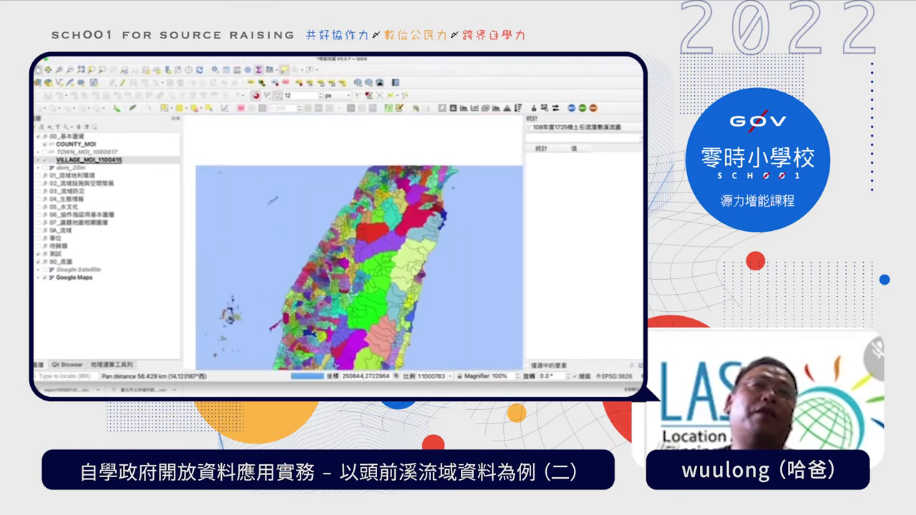
scroll(358, 223, "up", 2)
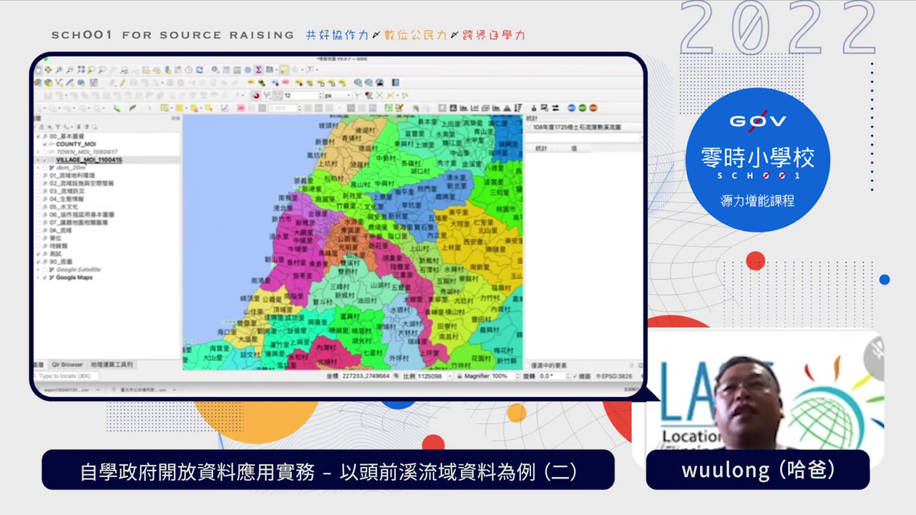
right_click(84, 161)
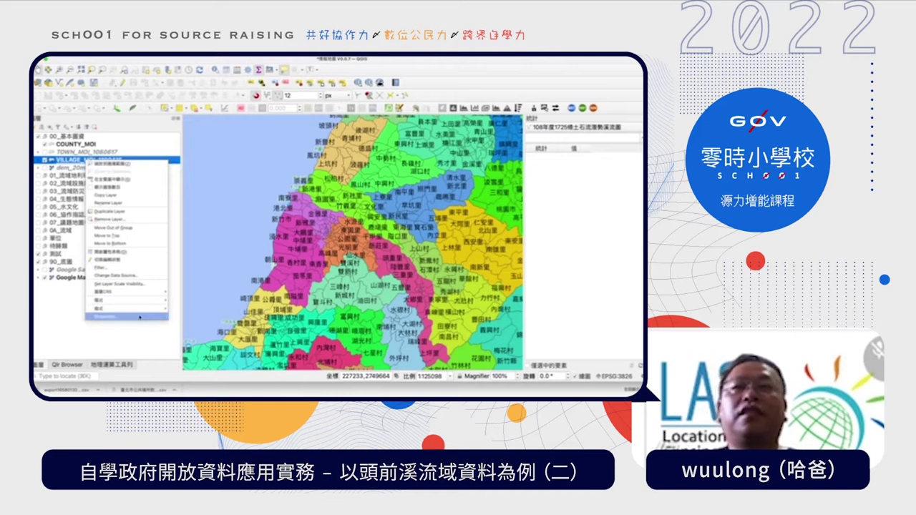
left_click(105, 316)
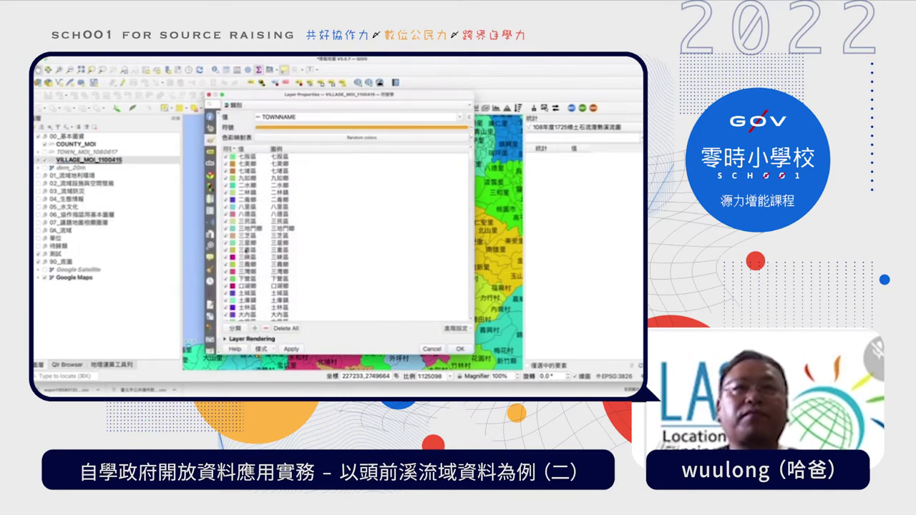
left_click(209, 150)
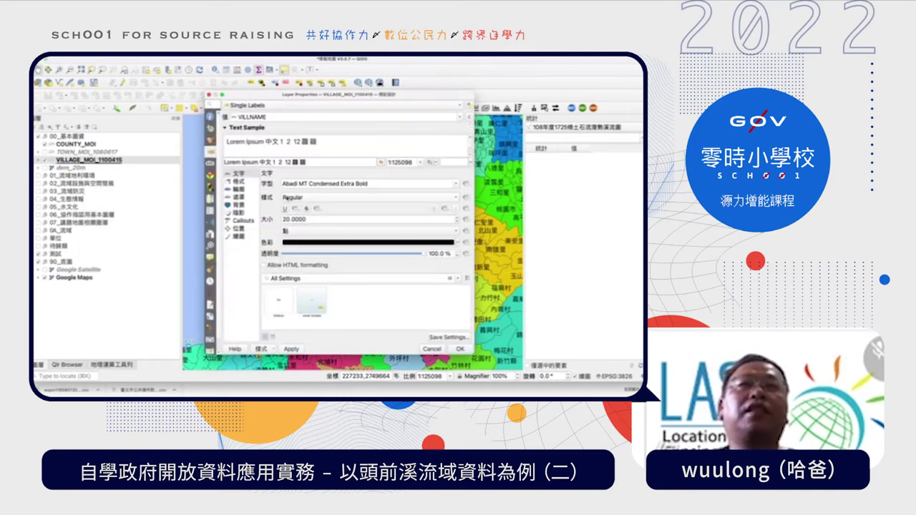
double_click(284, 219)
type("10")
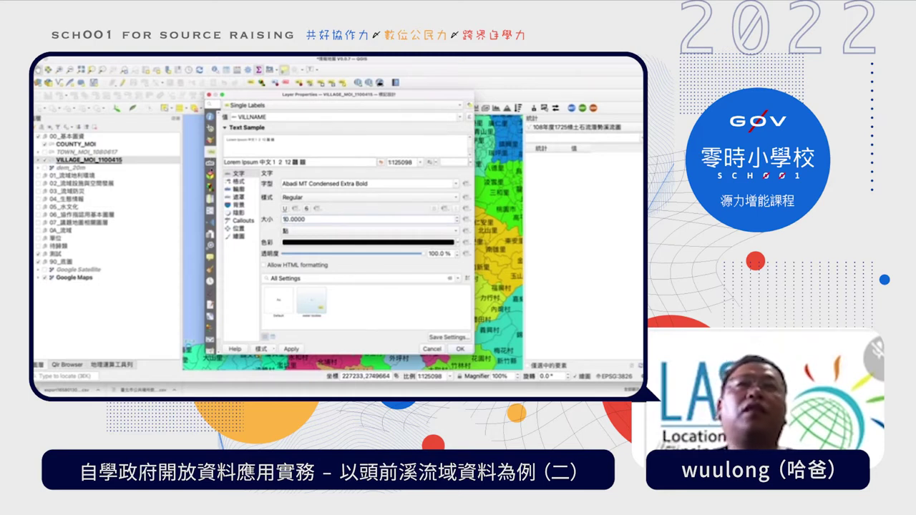
Review the VILLAGE_MOI_1100415 layer's symbology, label and mask settings, and accept the property changes
left_click(210, 139)
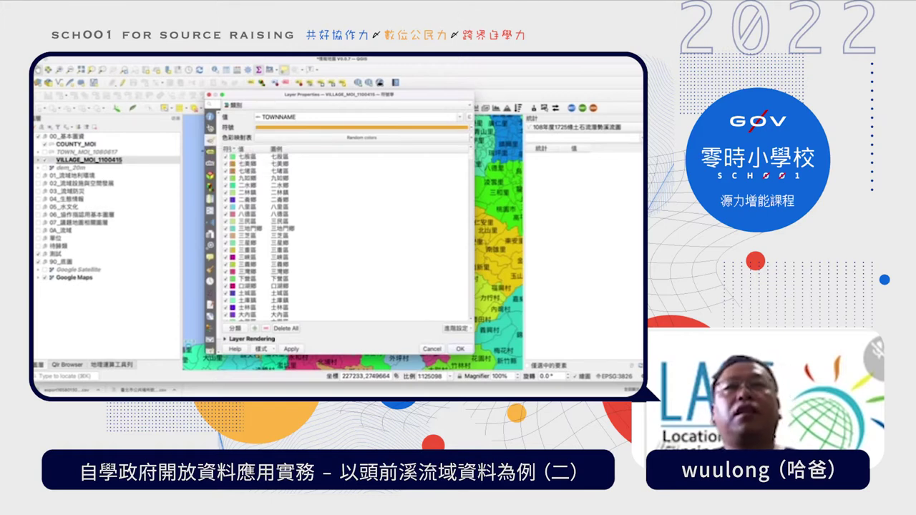
left_click(210, 152)
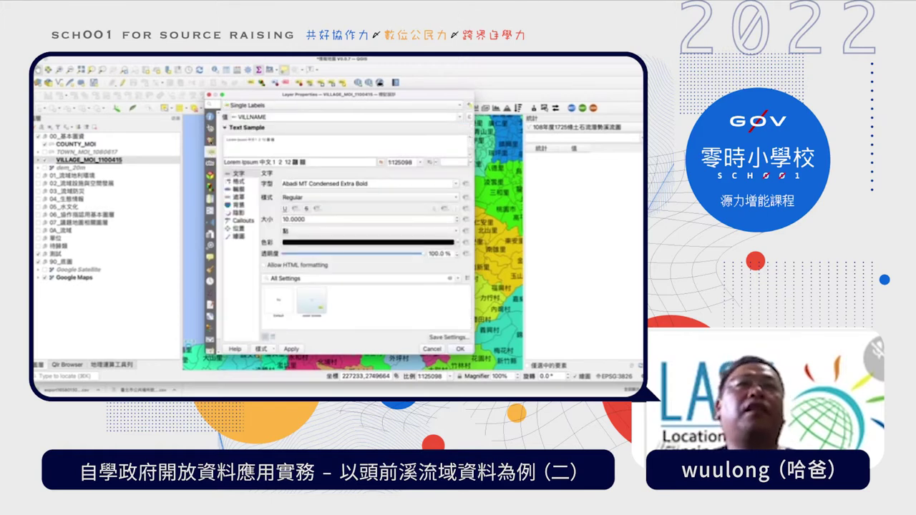
left_click(210, 140)
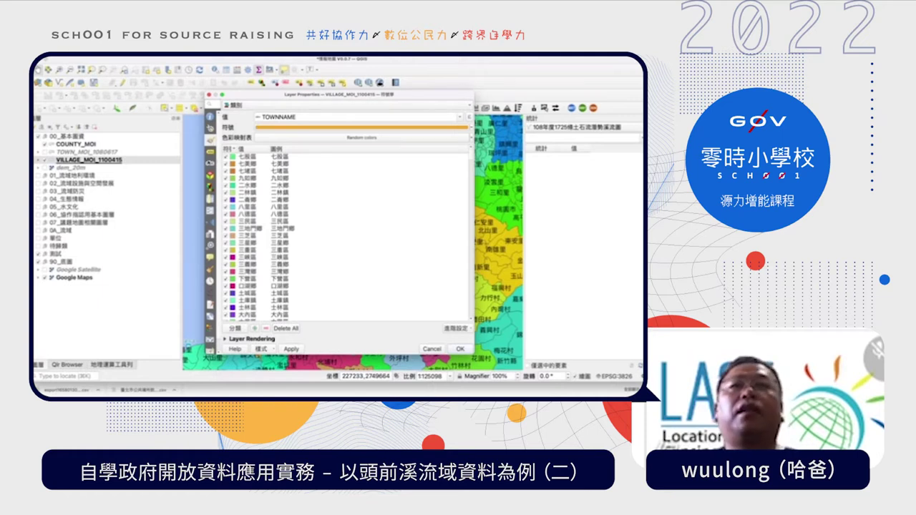
left_click(210, 163)
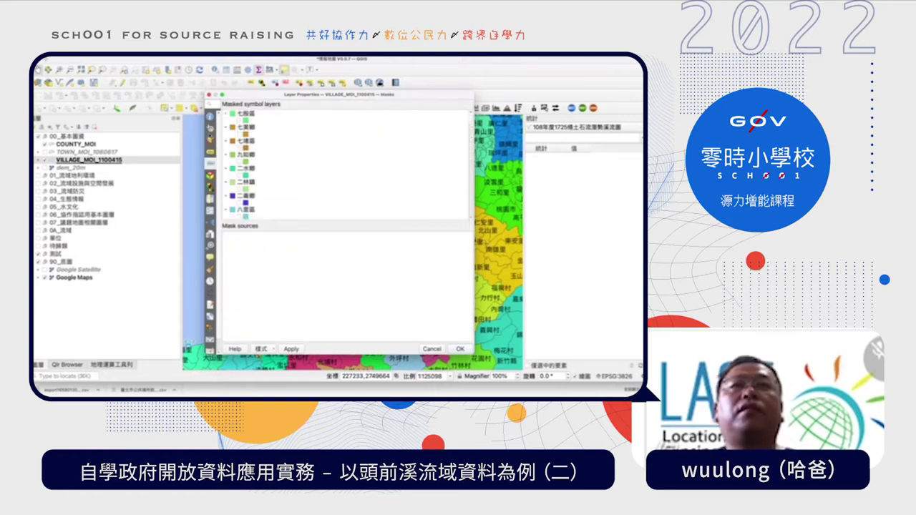
left_click(210, 141)
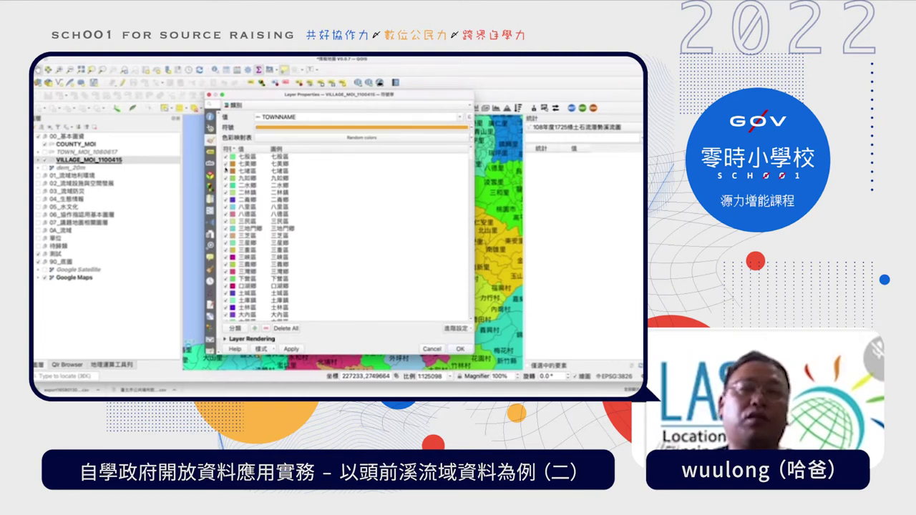
left_click(460, 348)
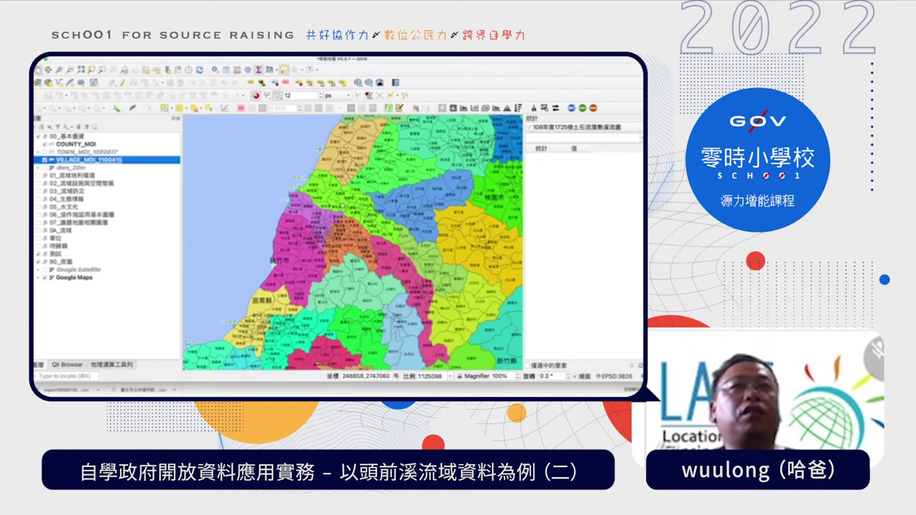
Enlarge the QGIS window and narrow the layer list and statistics panels to widen the map canvas
double_click(249, 59)
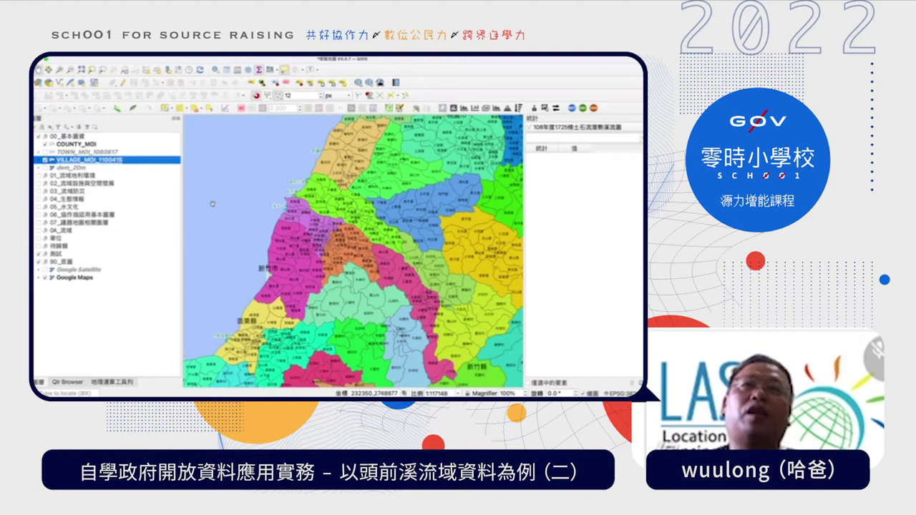
left_click_drag(182, 208, 148, 208)
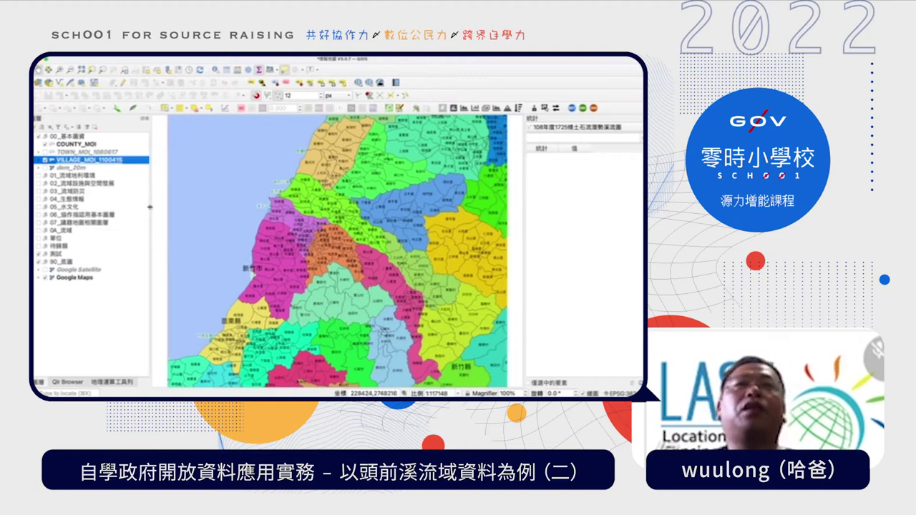
mouse_move(274, 208)
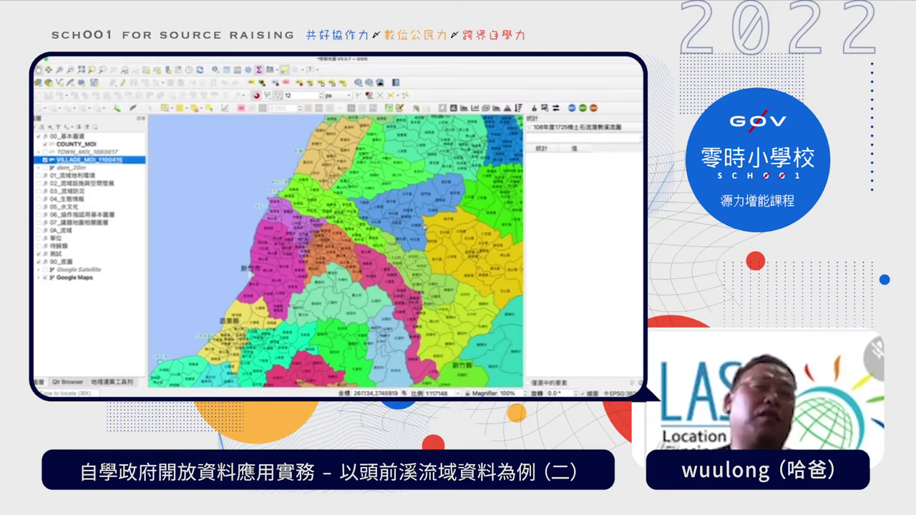
mouse_move(425, 228)
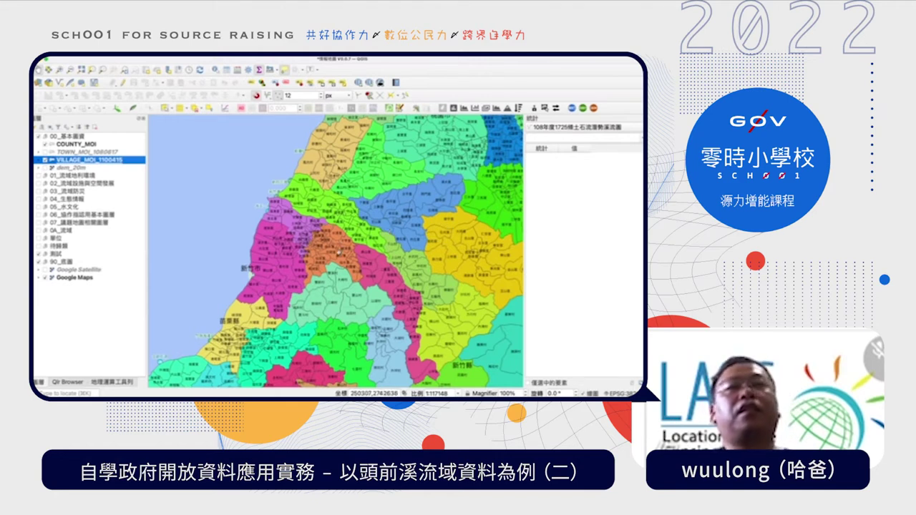
mouse_move(337, 252)
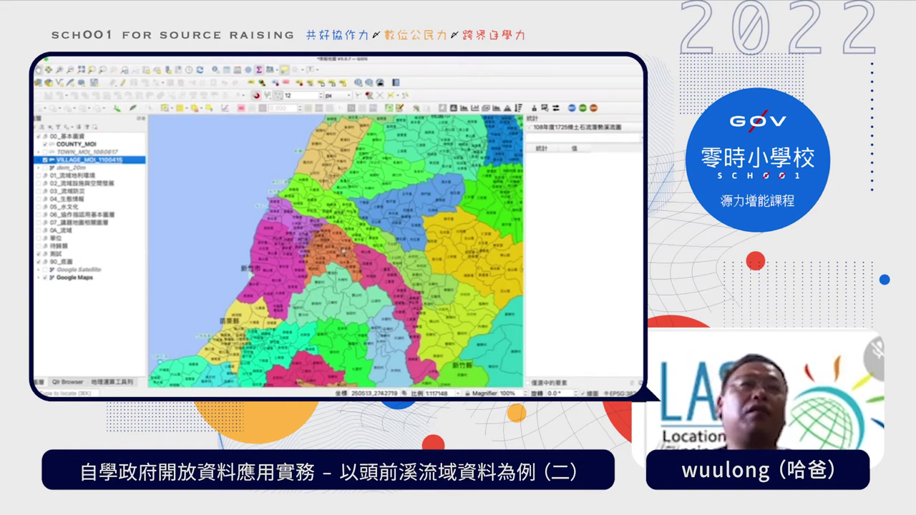
left_click_drag(525, 203, 545, 200)
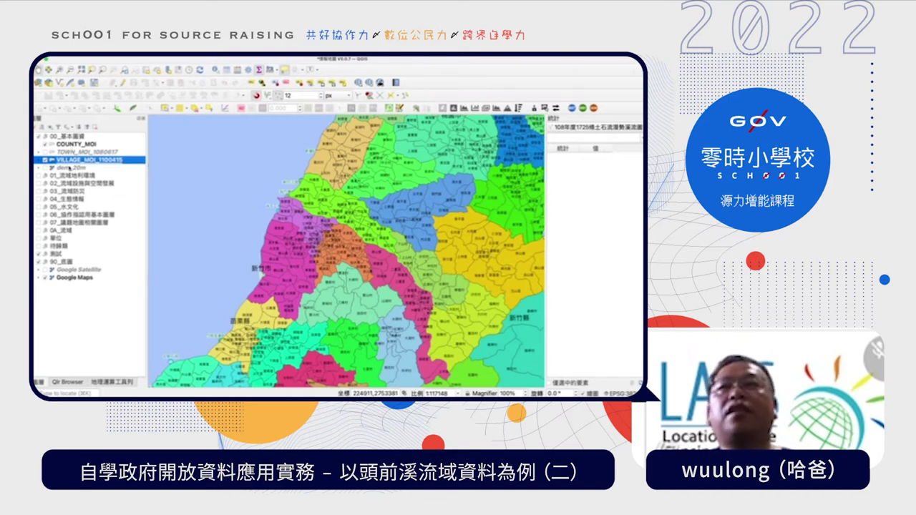
Hide the VILLAGE_MOI_1100415 layer and show the dem_20m elevation raster across Taiwan, with COUNTY_MOI selected
left_click(47, 145)
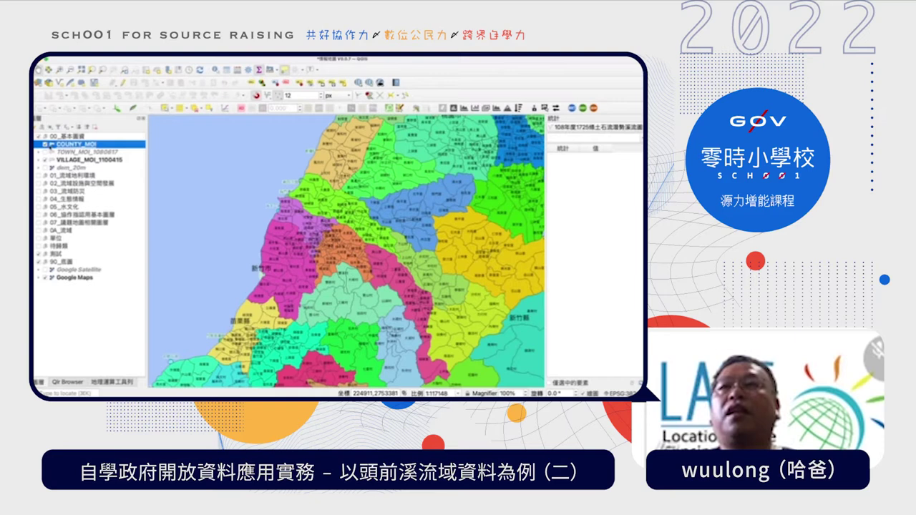
left_click(46, 160)
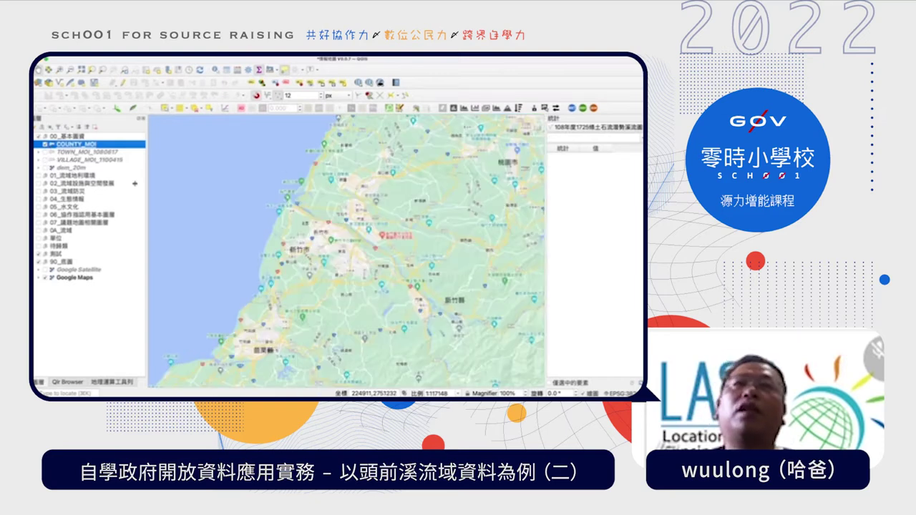
left_click(45, 167)
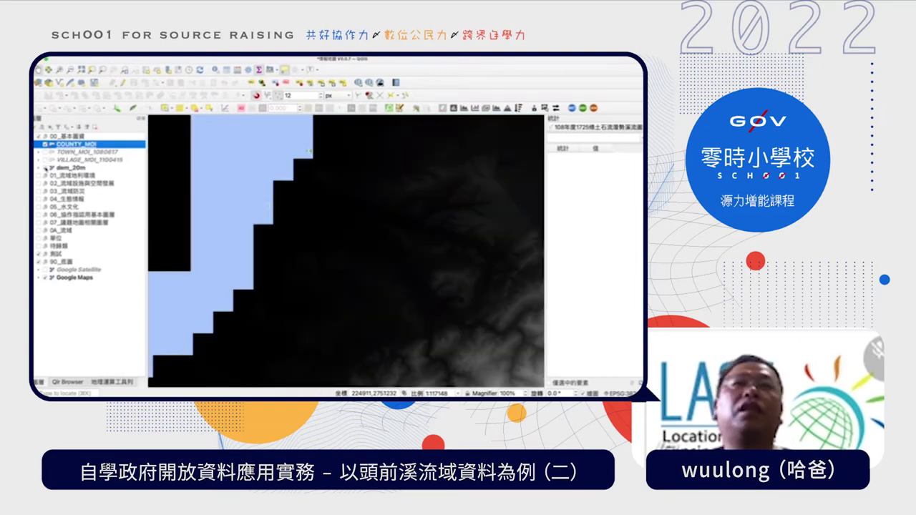
scroll(353, 236, "down", 3)
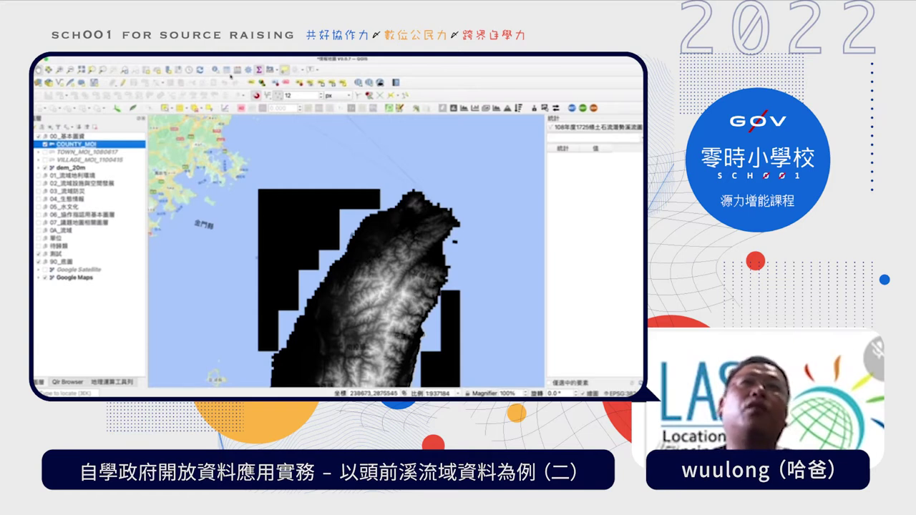
Identify the COUNTY_MOI features at a point in Taiwan's mountains and widen the results panel to read their attributes
left_click(216, 69)
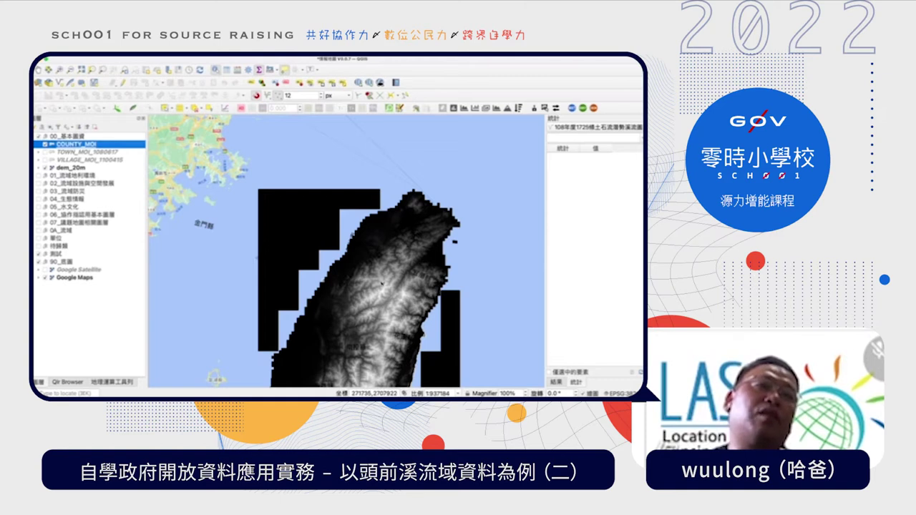
left_click(382, 284)
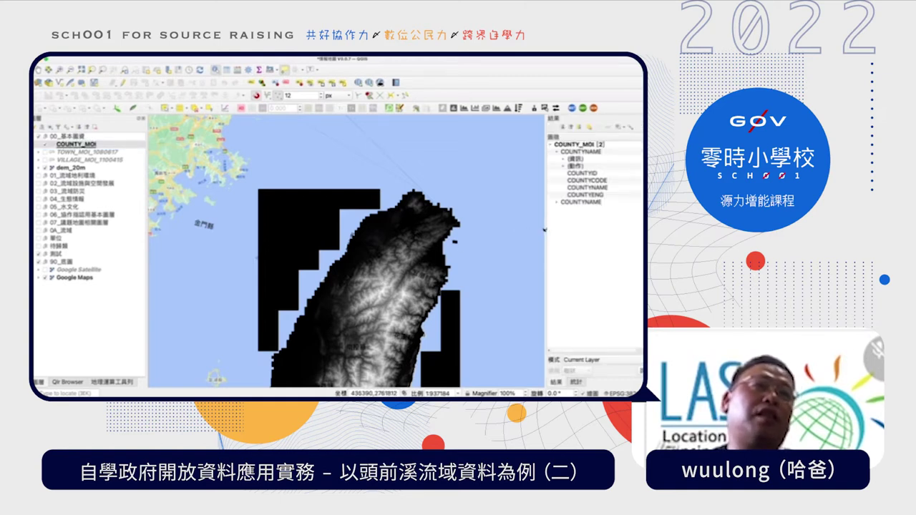
left_click_drag(545, 229, 494, 229)
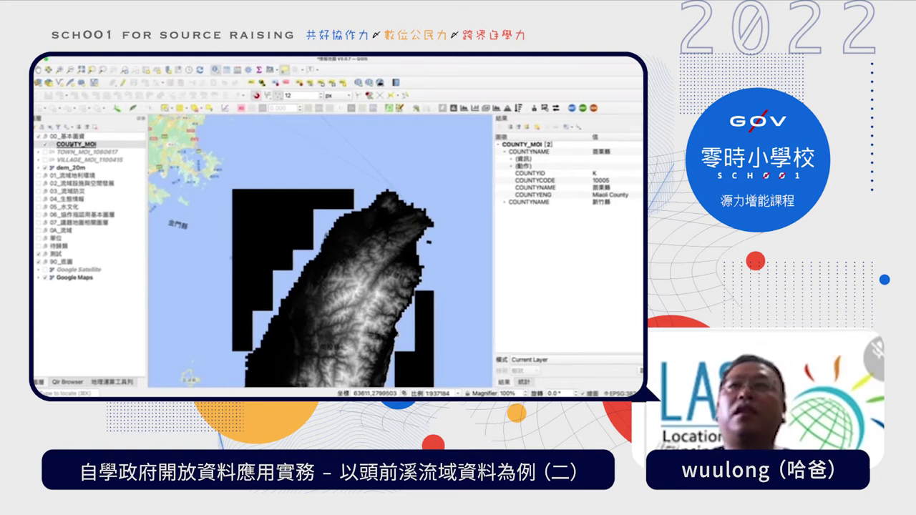
Identify the dem_20m raster's elevation value at a point in Taiwan's central mountains
left_click(69, 168)
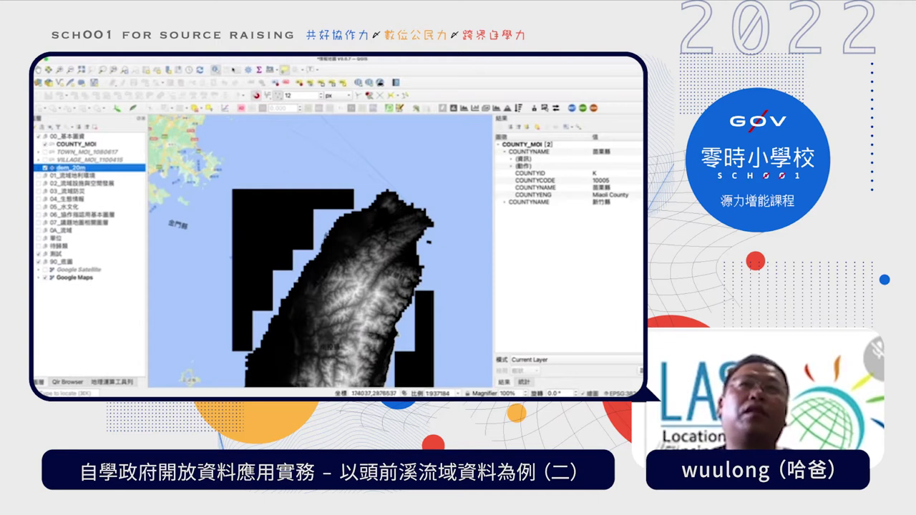
left_click(215, 70)
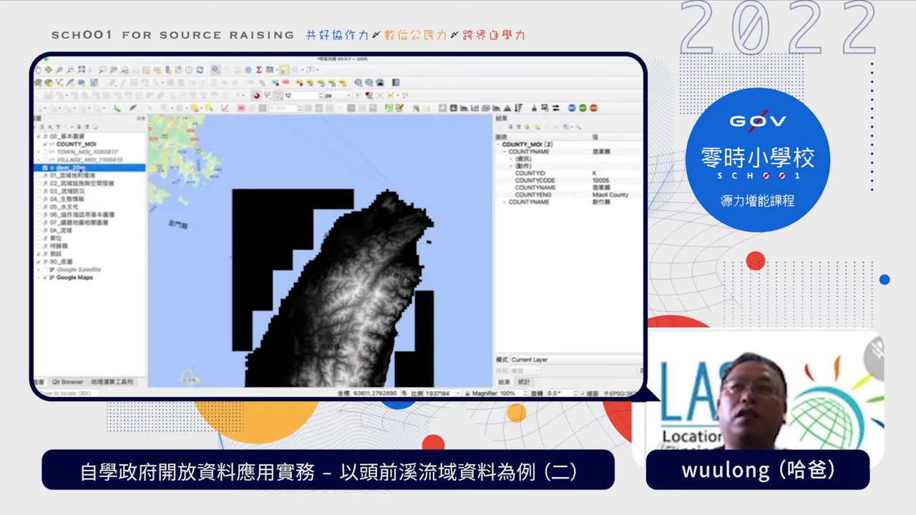
left_click(392, 275)
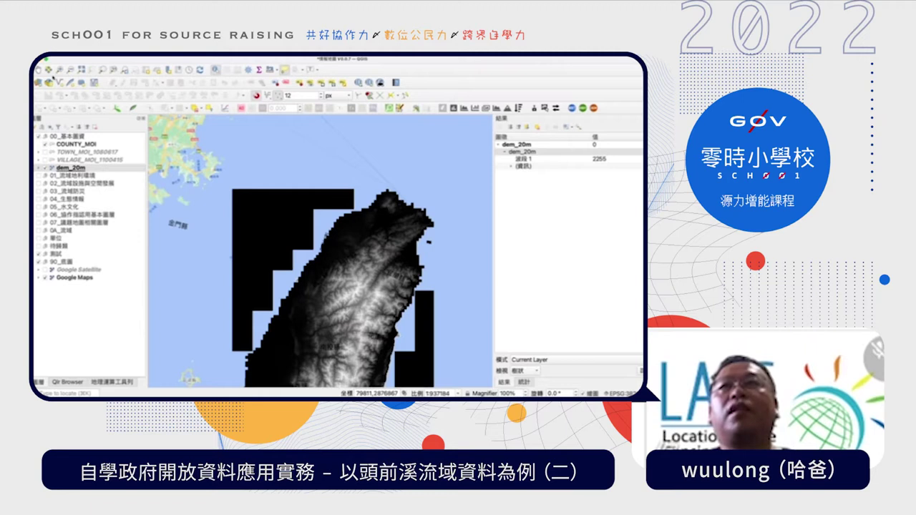
Turn off the 00_基本圖資 layer group and collapse it in the layer tree
left_click_drag(322, 287, 322, 236)
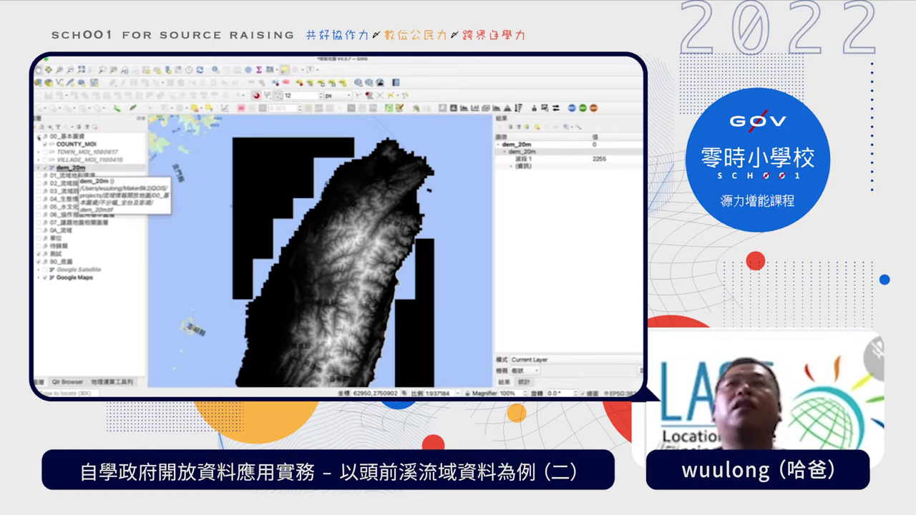
left_click(45, 168)
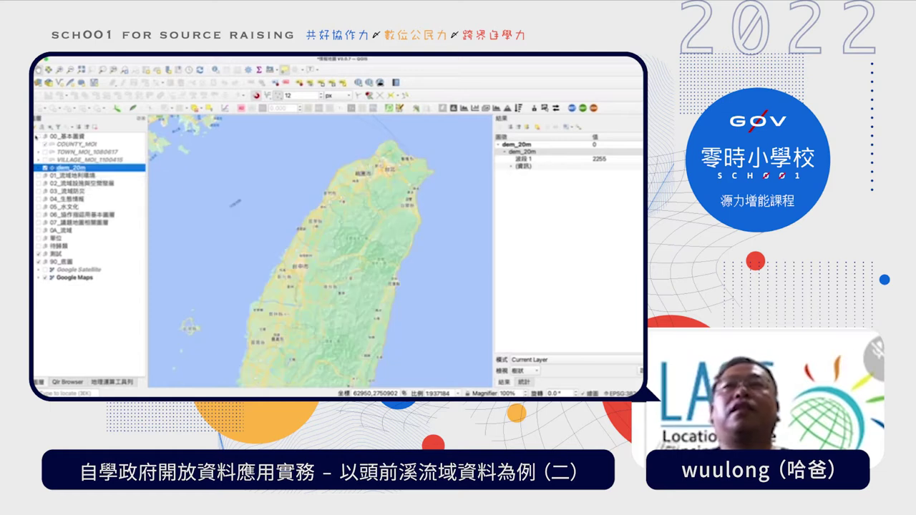
left_click(39, 136)
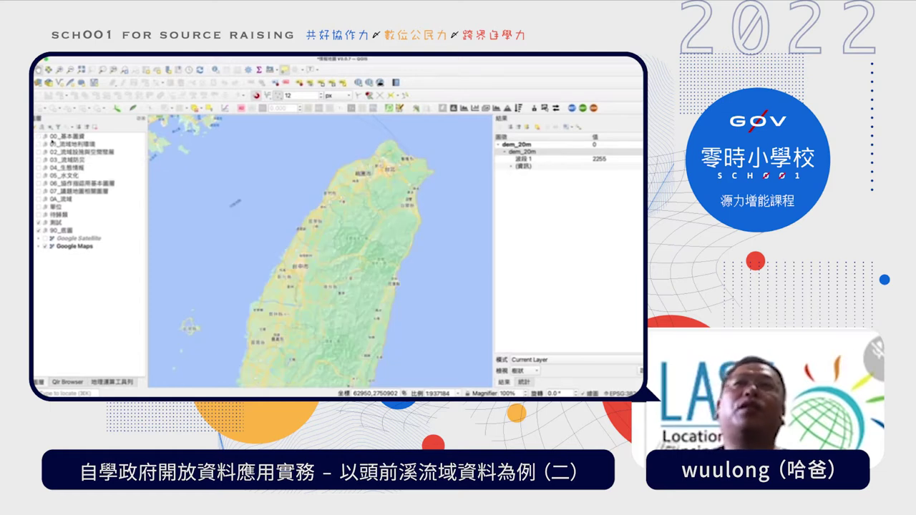
Expand the 01_流域地利環境 group and collapse its numbered subgroups 1 to 5
left_click(38, 144)
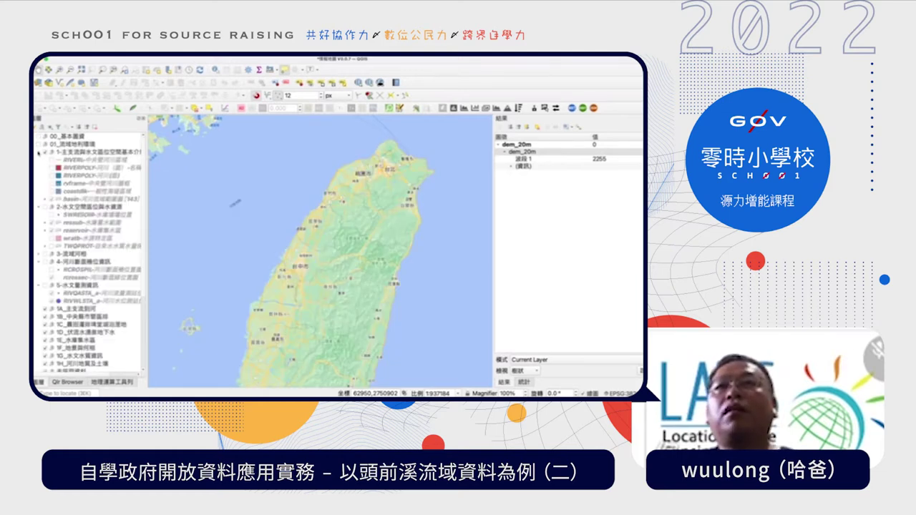
left_click(39, 152)
left_click(39, 160)
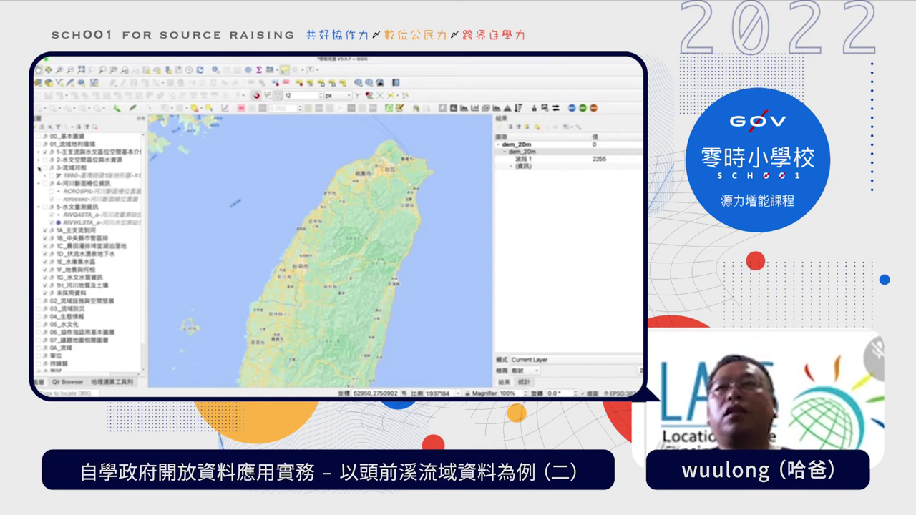
left_click(39, 175)
left_click(38, 183)
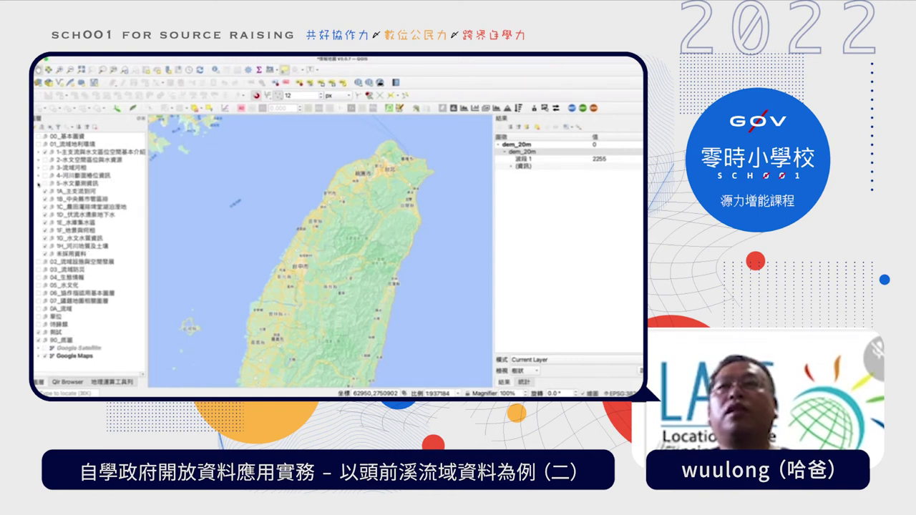
Turn on the 01_流域地利環境 group and its basin-河川流域範圍圖 layer, widening the layer tree to fit the names
left_click(76, 144)
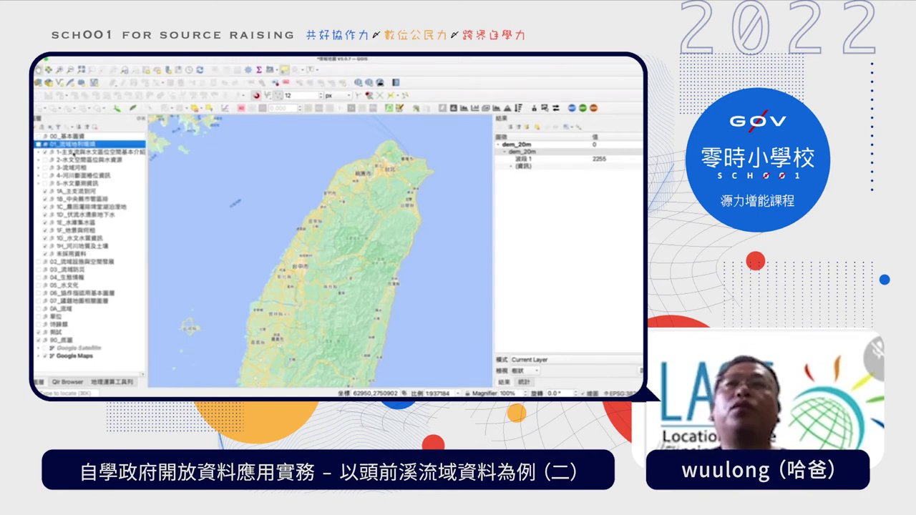
left_click(38, 152)
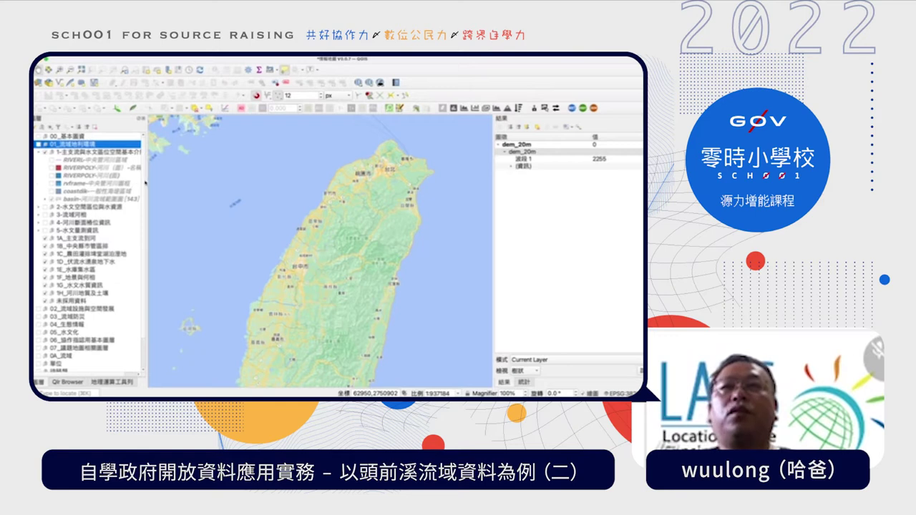
left_click_drag(145, 184, 164, 179)
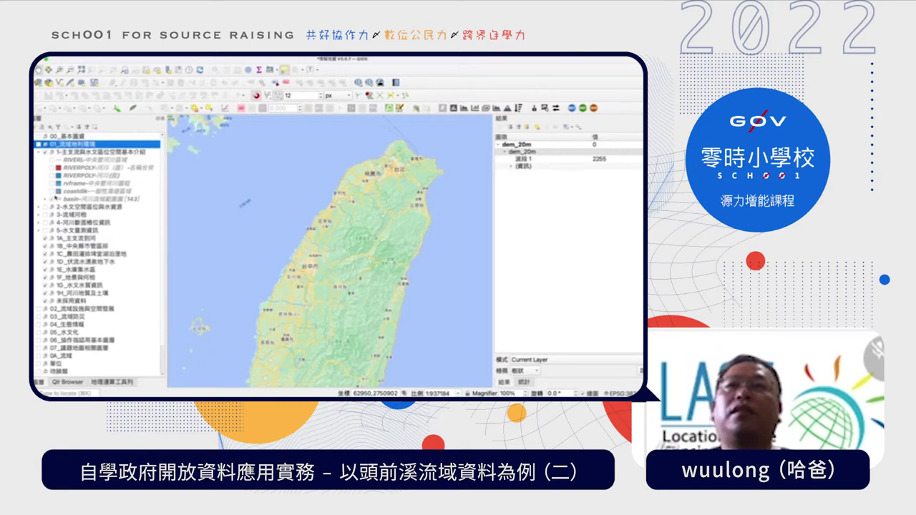
left_click(50, 199)
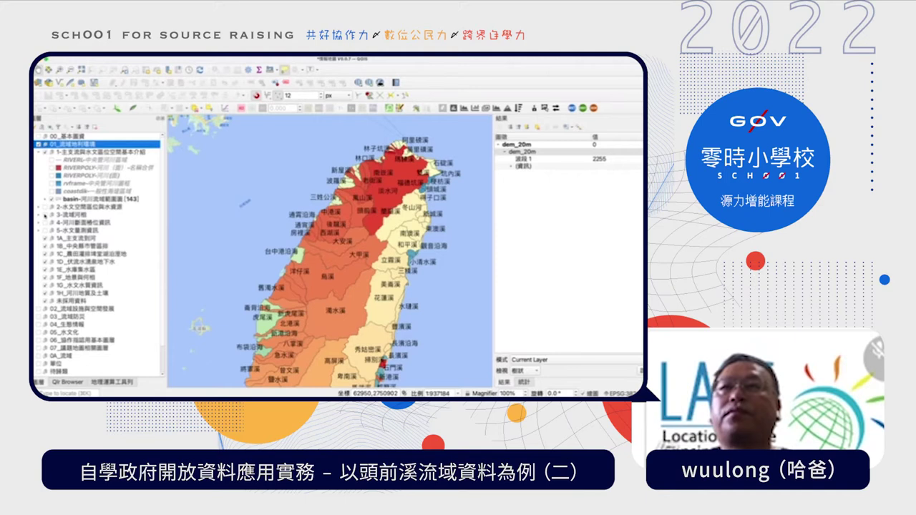
Expand the 5-水文量測資訊 subgroup and examine the river basin polygons across northern and central Taiwan
left_click(39, 231)
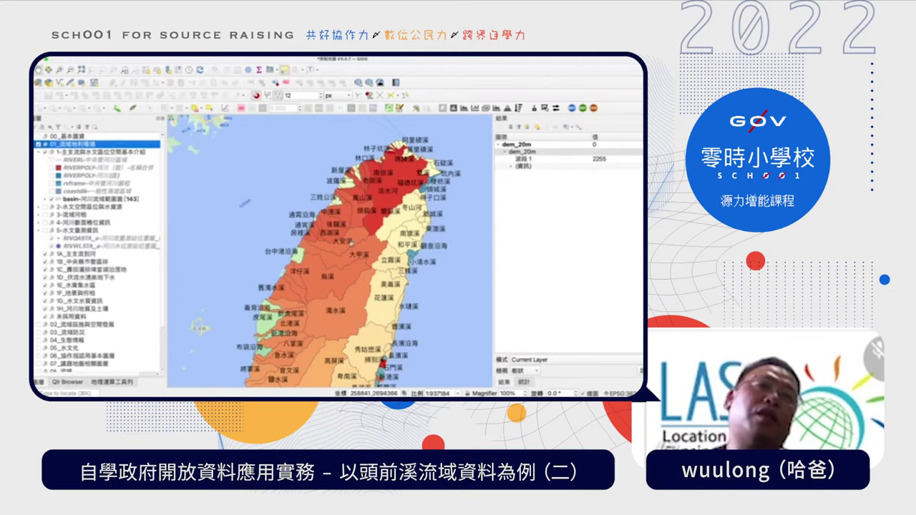
scroll(352, 246, "up", 1)
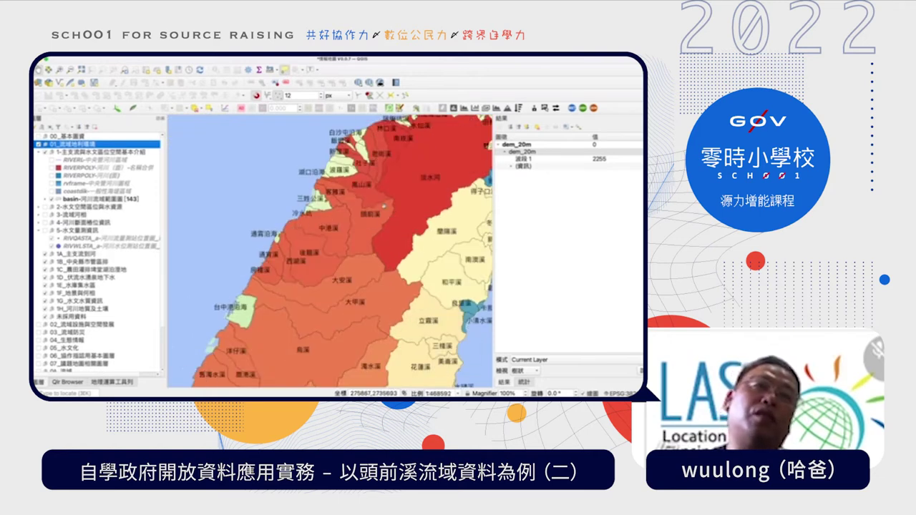
left_click_drag(327, 351, 355, 222)
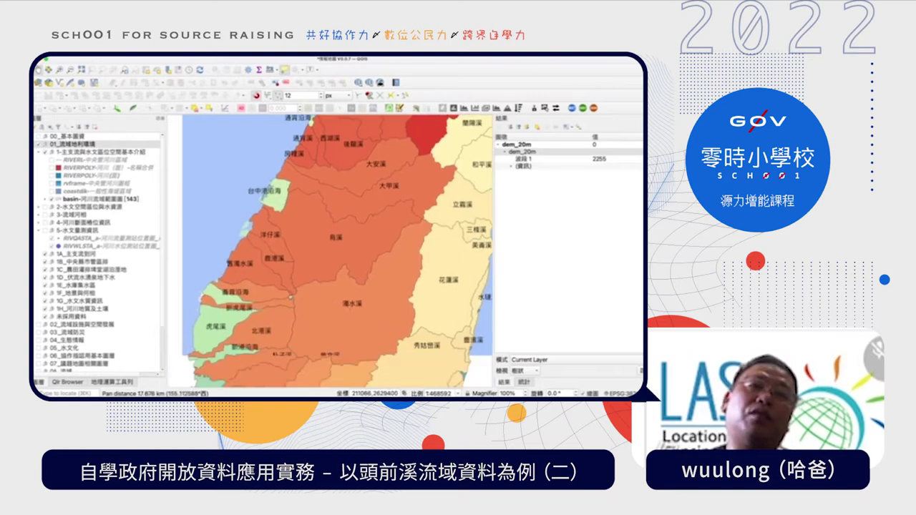
left_click_drag(386, 121, 331, 224)
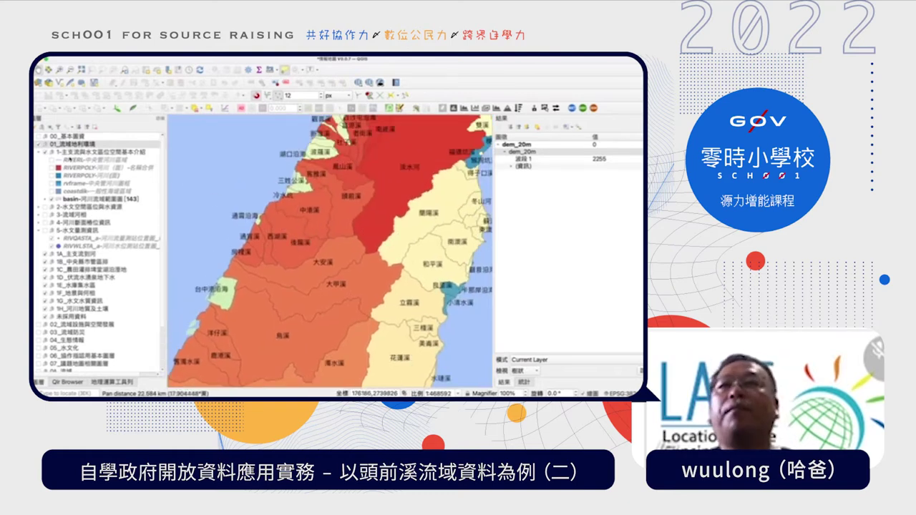
Hide the basin layer and show the RIVERPOLY 名稱合併 river polygons around the river near 新竹市
left_click(50, 199)
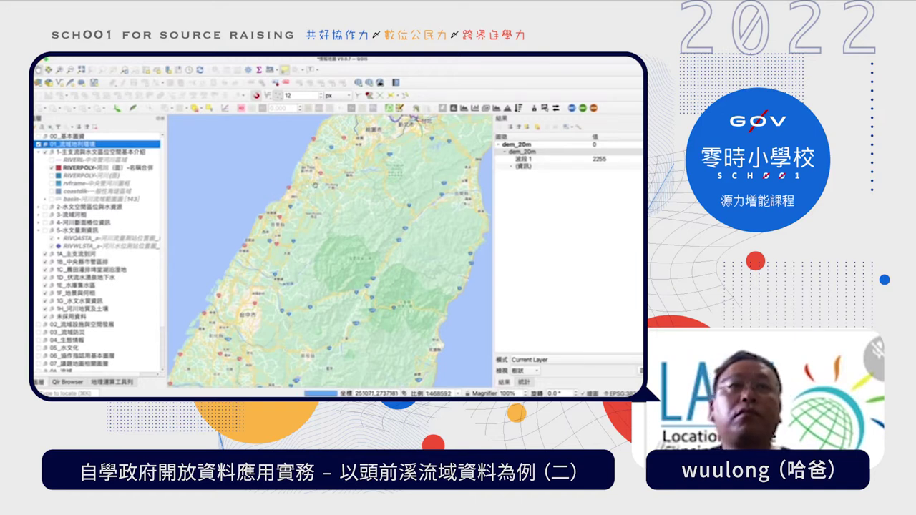
scroll(310, 194, "up", 2)
left_click_drag(313, 187, 322, 215)
left_click_drag(345, 182, 354, 210)
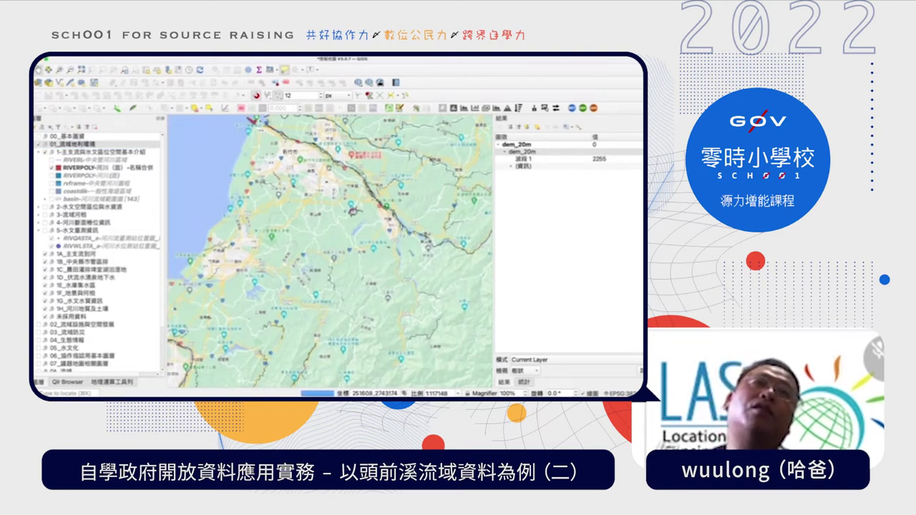
left_click_drag(353, 210, 330, 238)
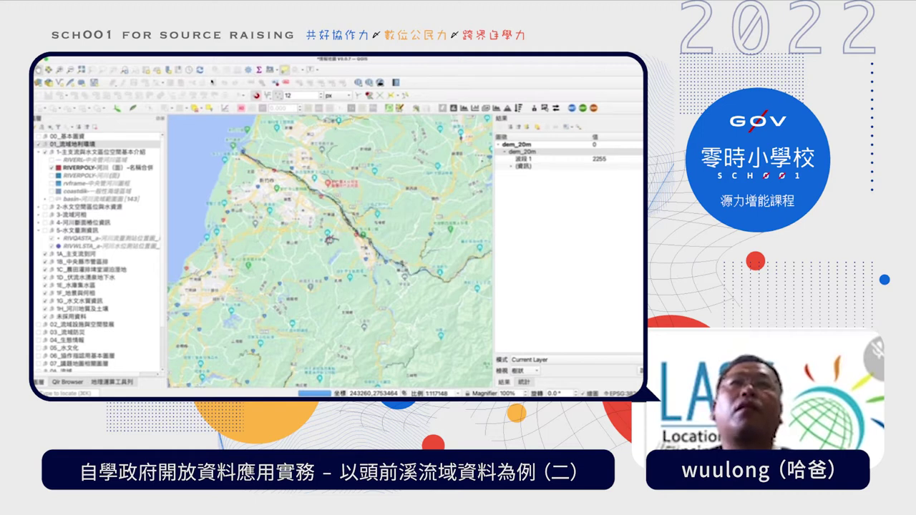
Identify the river polygon near 新竹市 in the RIVERPOLY 名稱合併 layer to read its attributes
left_click(90, 169)
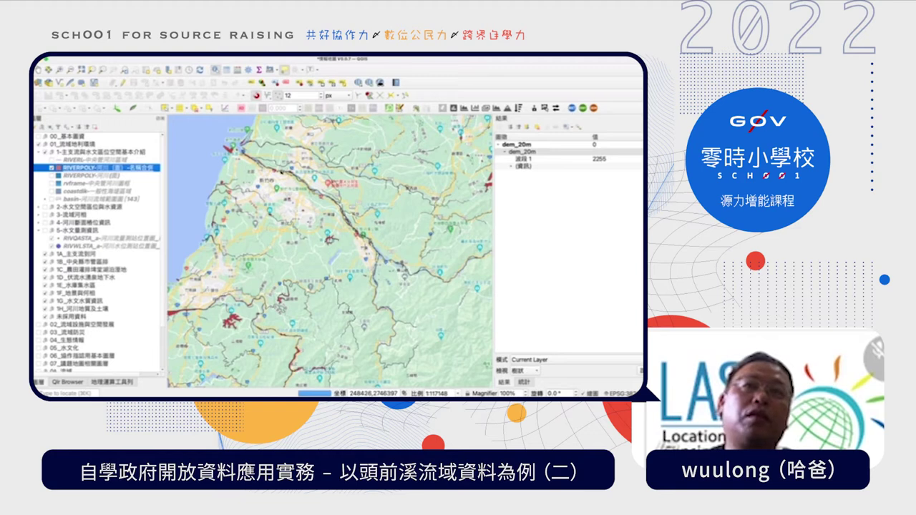
left_click(286, 151)
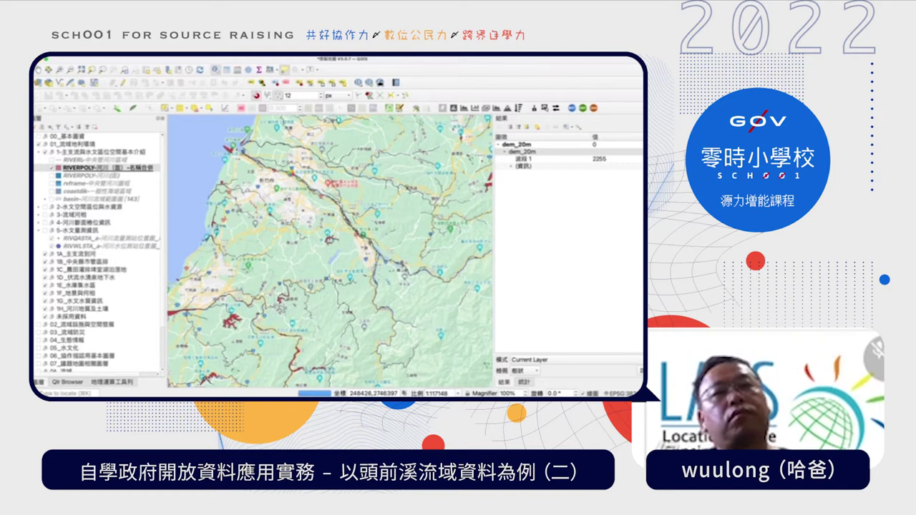
left_click(290, 173)
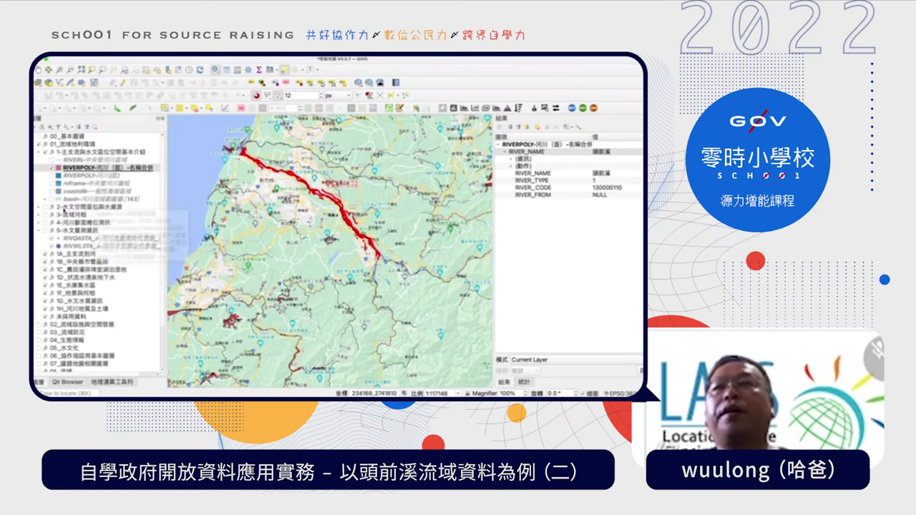
Hide the RIVERPOLY 名稱合併 layer, then expand and turn on the 2-水文空間區位與水資源 subgroup across northern Taiwan
left_click(39, 208)
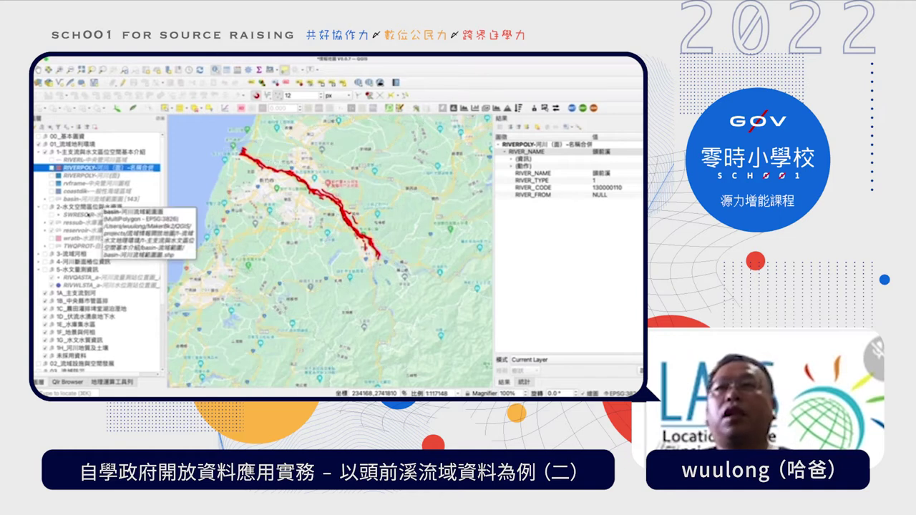
left_click(44, 208)
scroll(245, 244, "down", 4)
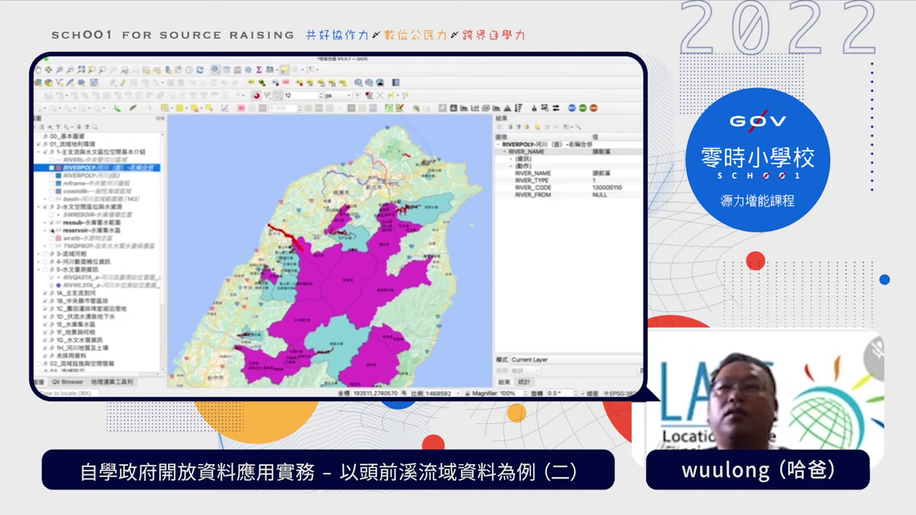
Hide the reservoir and ressub layers, and show the SWRESOIR dam locations briefly before turning them off
left_click(53, 231)
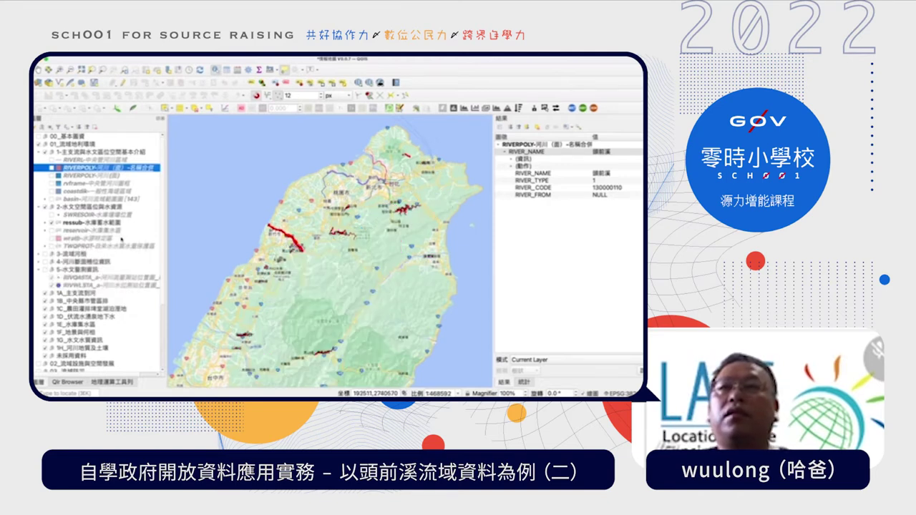
left_click(52, 224)
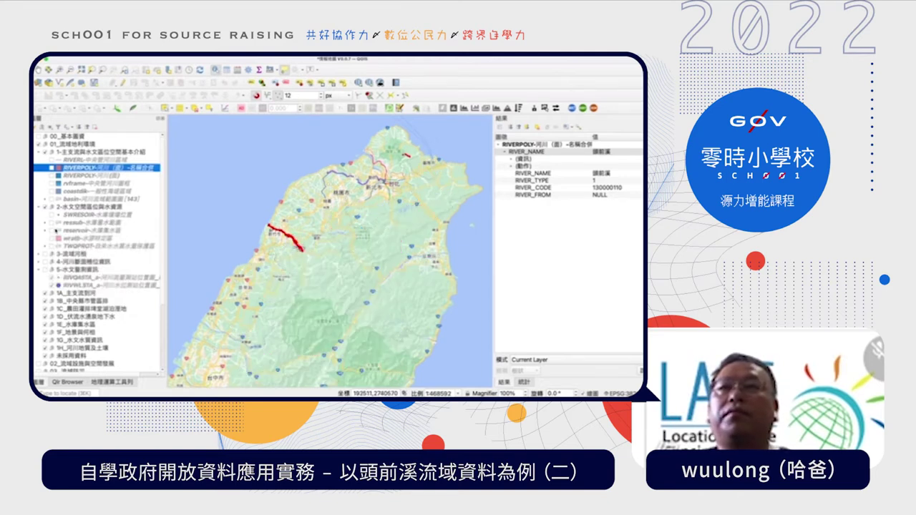
left_click(51, 215)
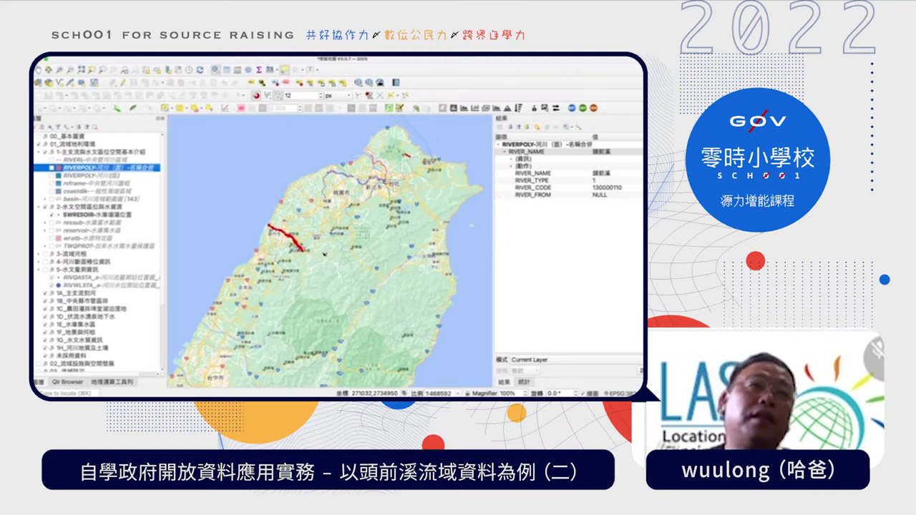
left_click(52, 215)
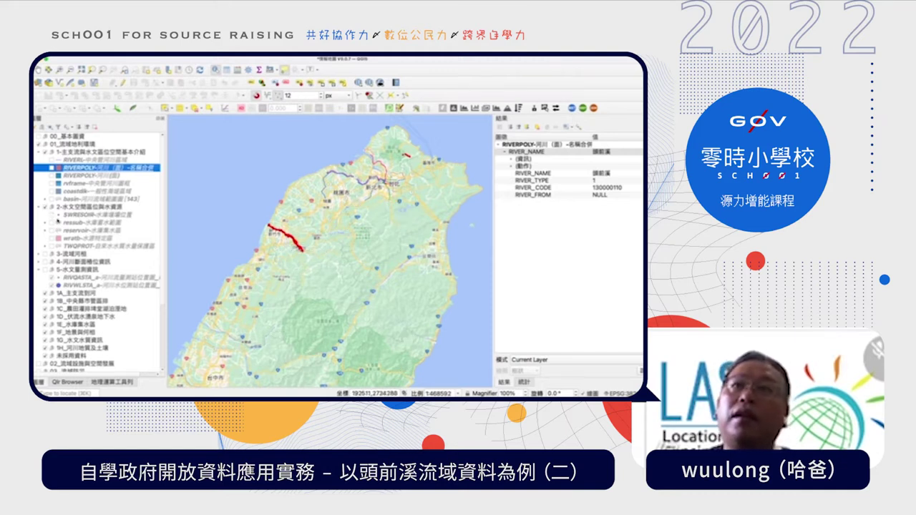
Show the ressub storage areas and reservoir catchments around the large reservoir south of 桃園市
left_click(52, 224)
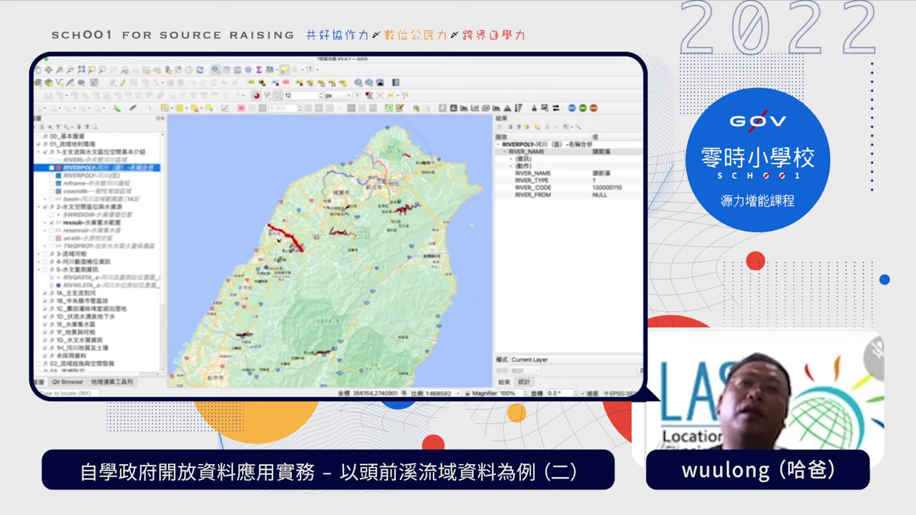
scroll(336, 235, "up", 3)
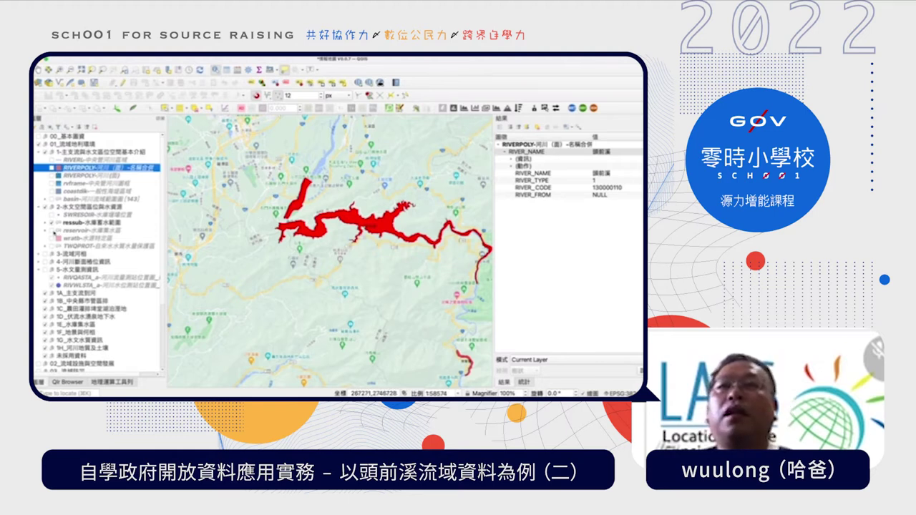
left_click(52, 231)
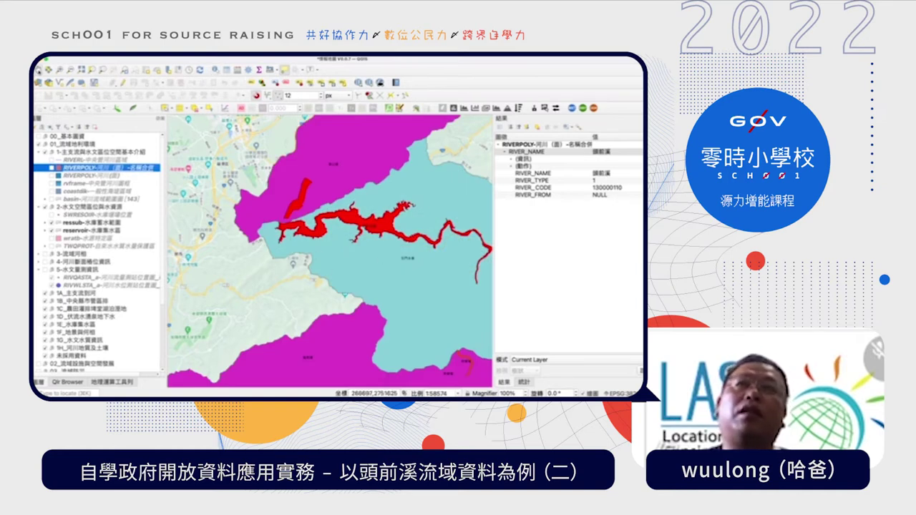
left_click_drag(351, 244, 246, 225)
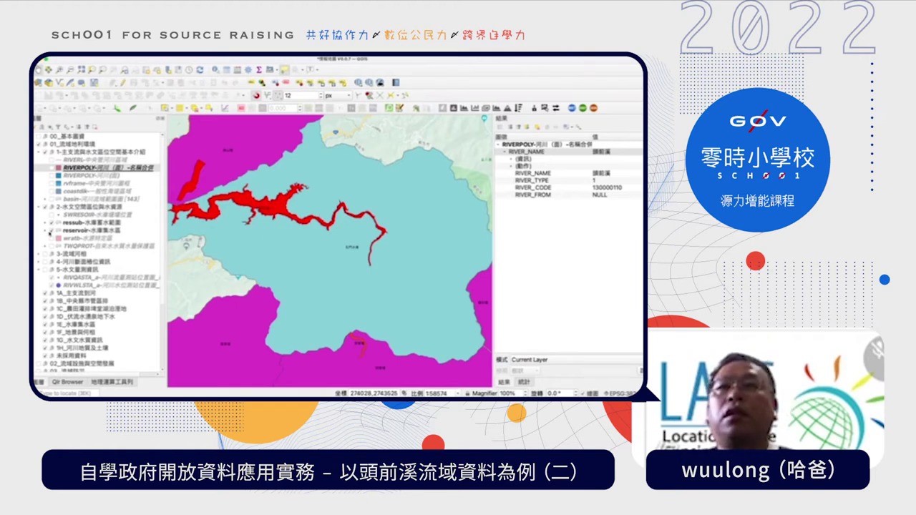
Check the reservoir layer's legend classes, then hide the reservoir and ressub layers and collapse the legend
left_click(47, 230)
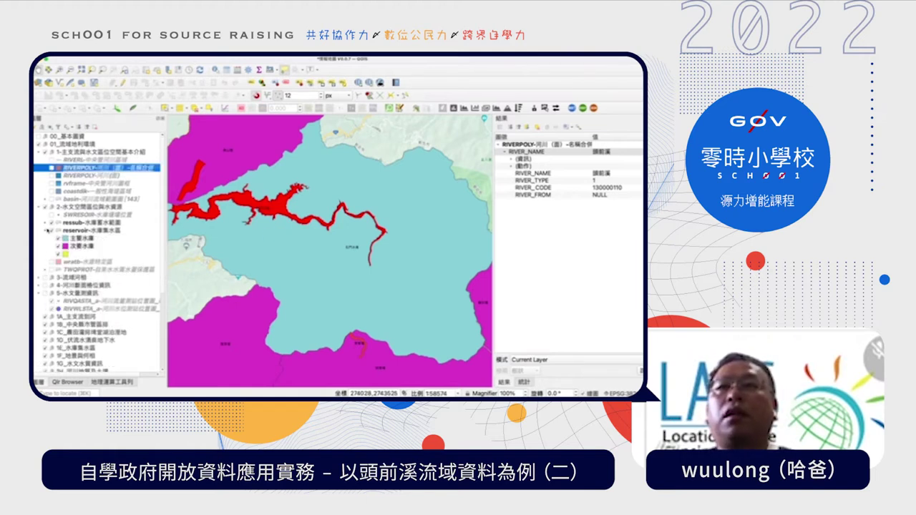
left_click(54, 230)
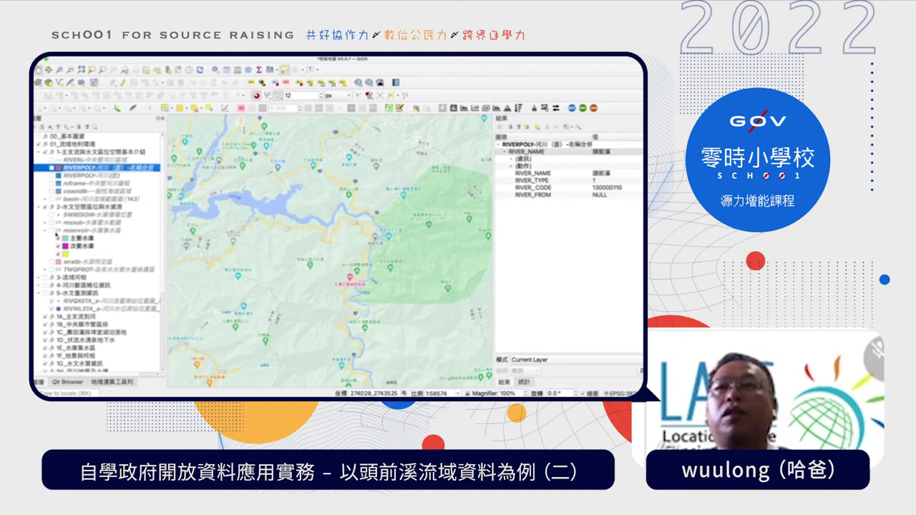
left_click(47, 230)
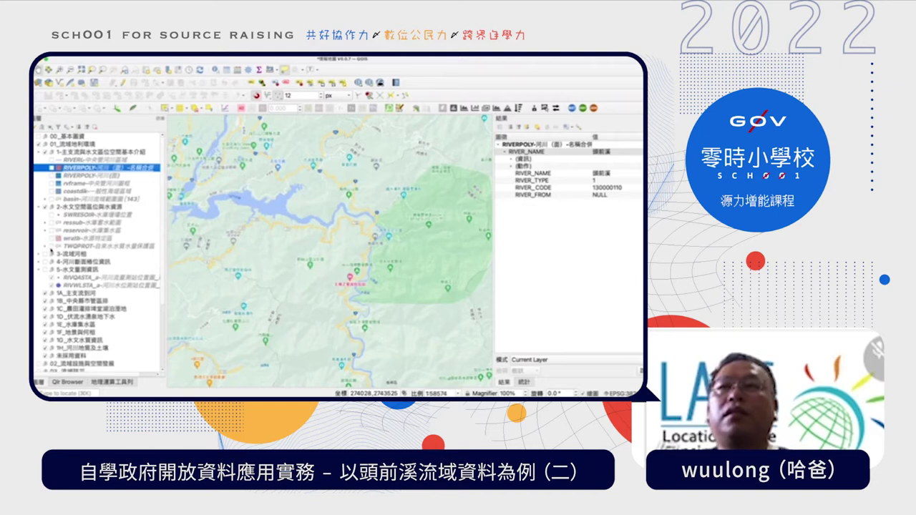
Show the TWQPROT tap-water quality protection areas and view their extent south of 桃園市
left_click(50, 246)
scroll(320, 256, "down", 3)
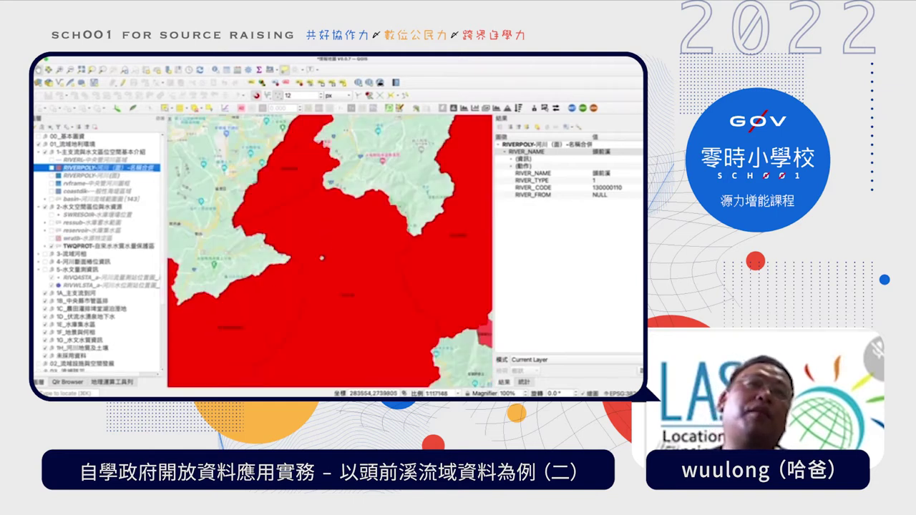
left_click_drag(321, 256, 335, 280)
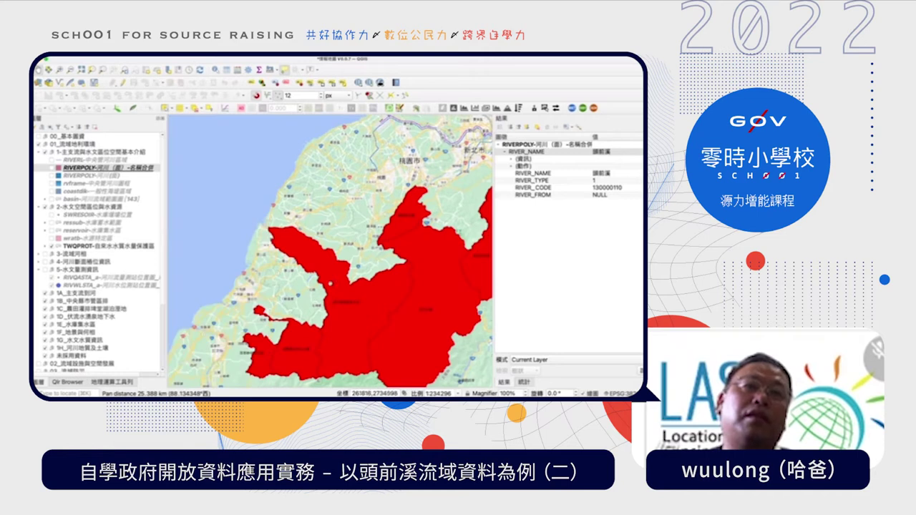
scroll(340, 270, "up", 4)
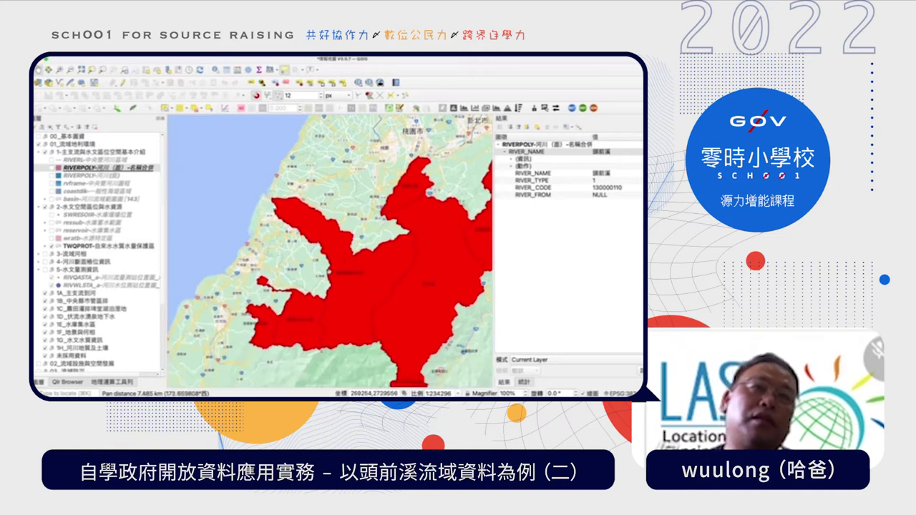
scroll(343, 263, "down", 4)
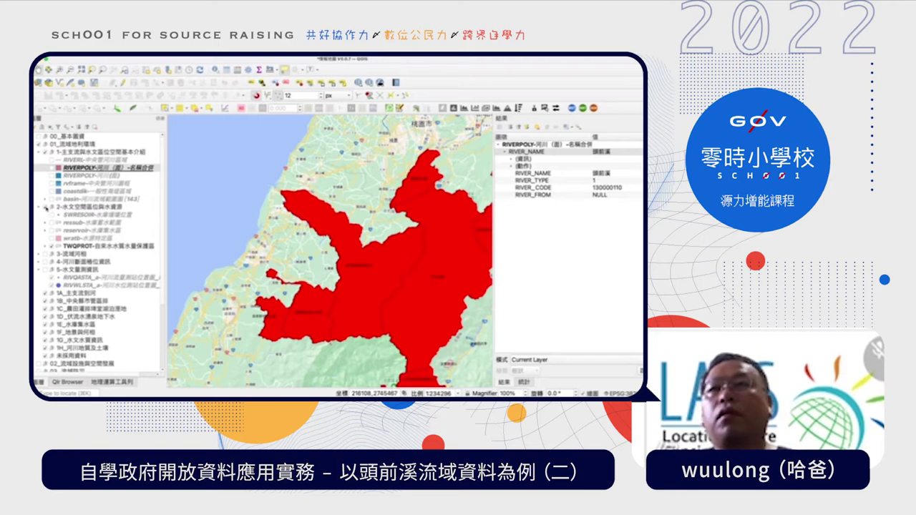
Turn off the 2-水文空間區位與水資源 subgroup and expand the 3-流域河相 subgroup
left_click(46, 208)
left_click(45, 253)
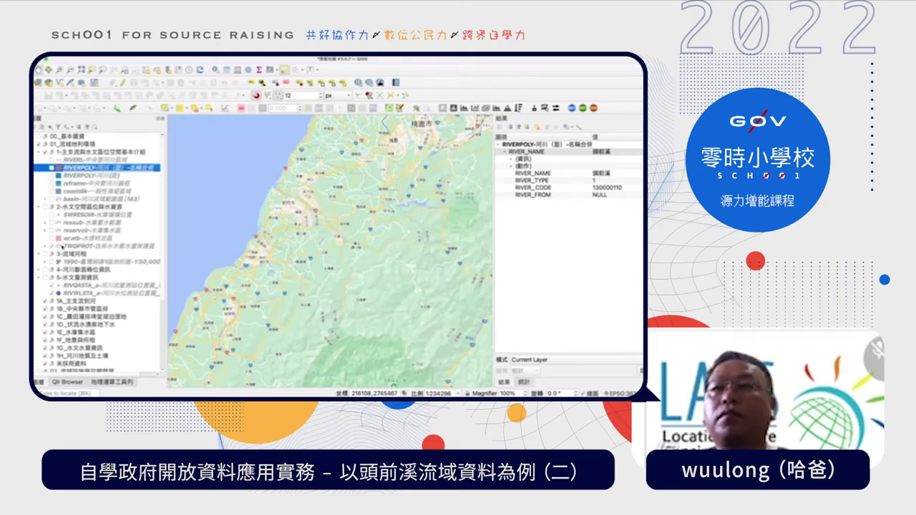
Show the 1990 1:50,000 topographic map in 3-流域河相, then turn that subgroup off
scroll(40, 257, "down", 1)
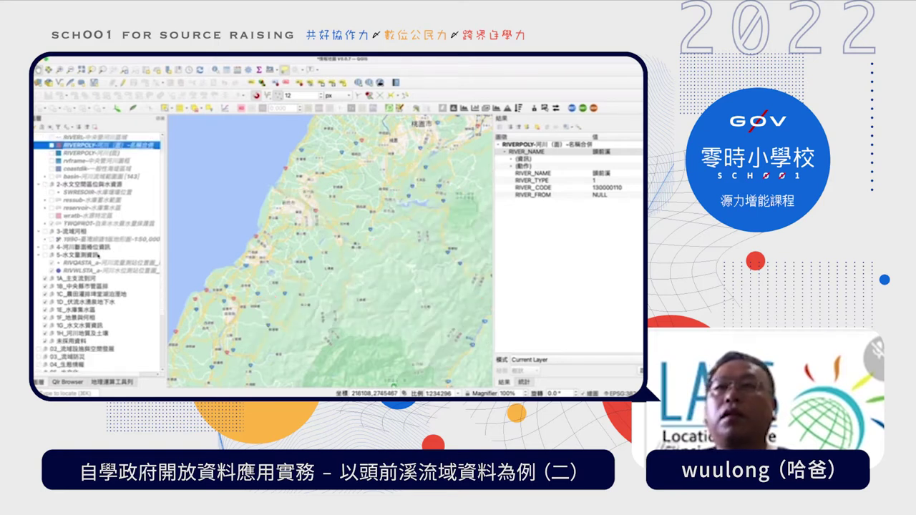
left_click(45, 238)
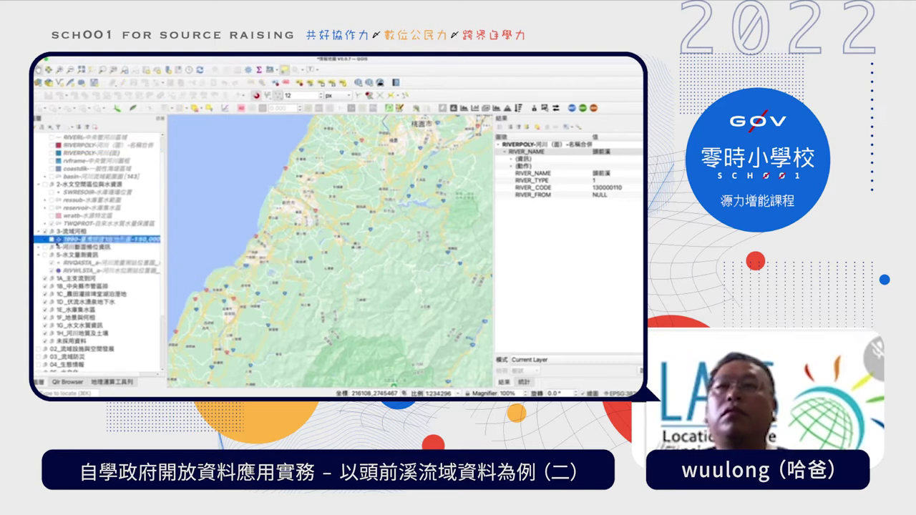
left_click(52, 240)
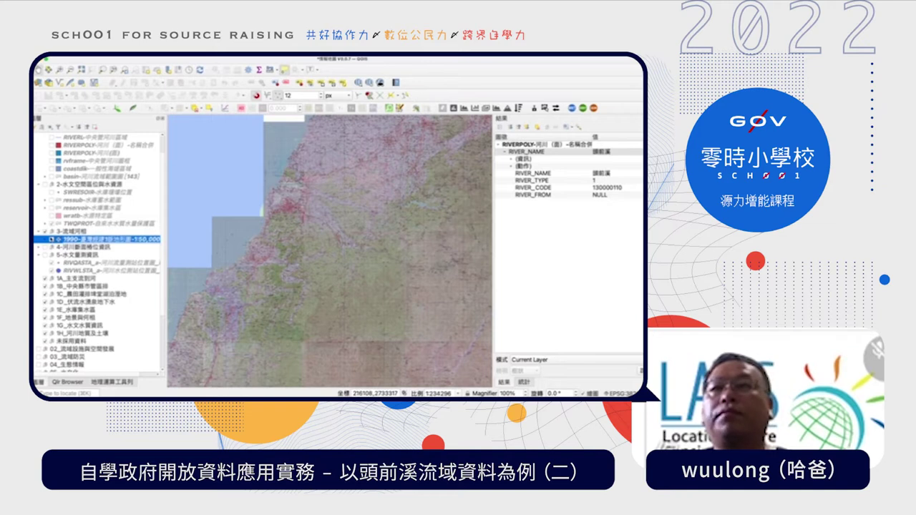
left_click(45, 233)
Expand the 4-河川斷面樁位資訊 subgroup and show its RCROSPIL and rcrossec river cross-section layers on the map
left_click(38, 247)
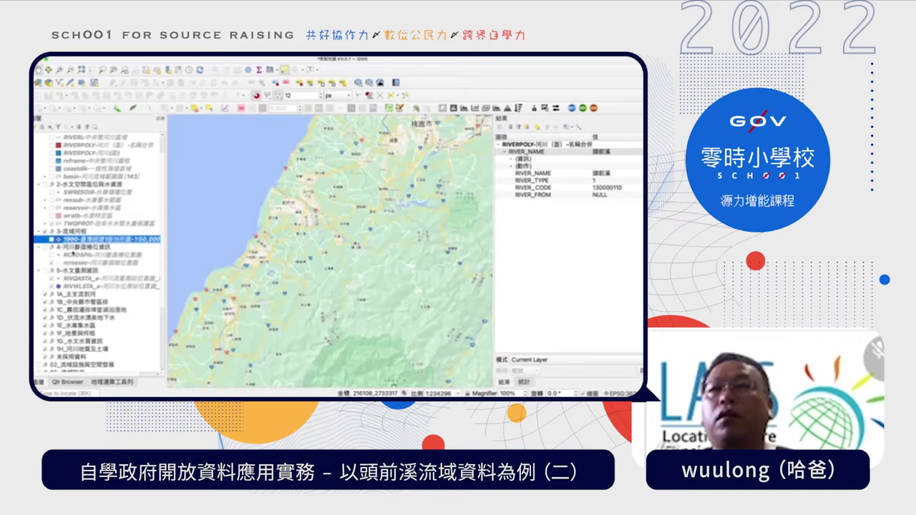
left_click(44, 247)
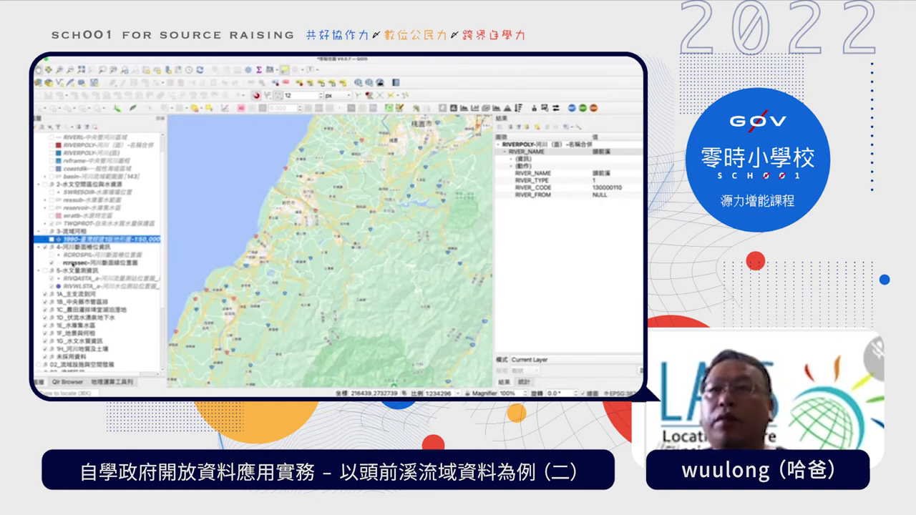
left_click(52, 255)
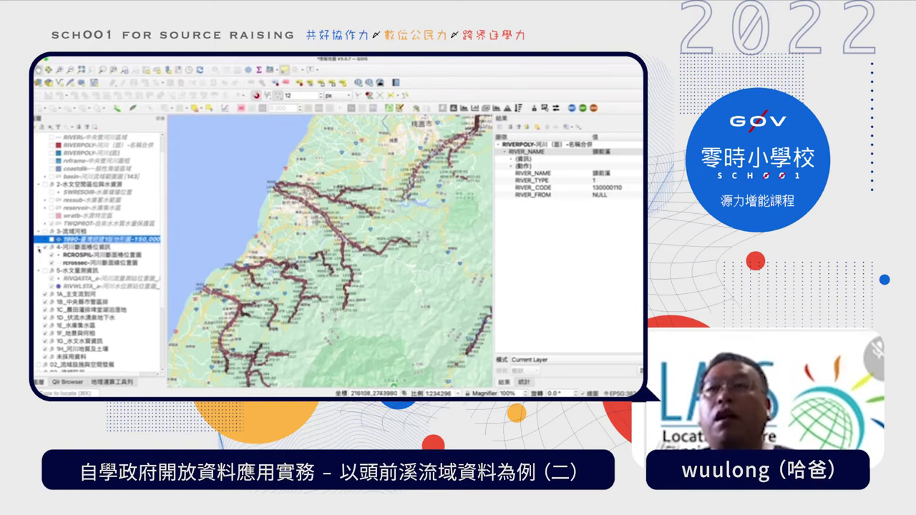
Collapse and turn off the 01_流域地利環境 group, and review the subgroups of 02_流域設施與空間發展
scroll(69, 267, "down", 3)
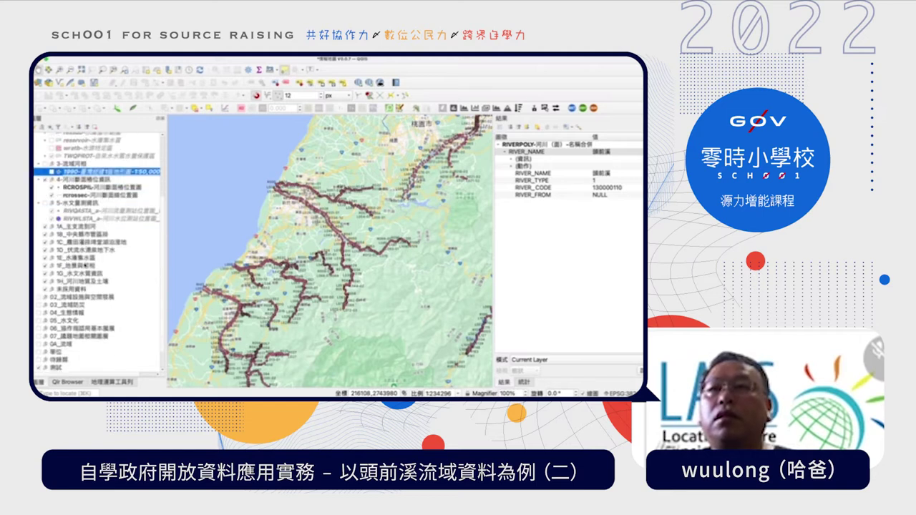
scroll(66, 277, "down", 1)
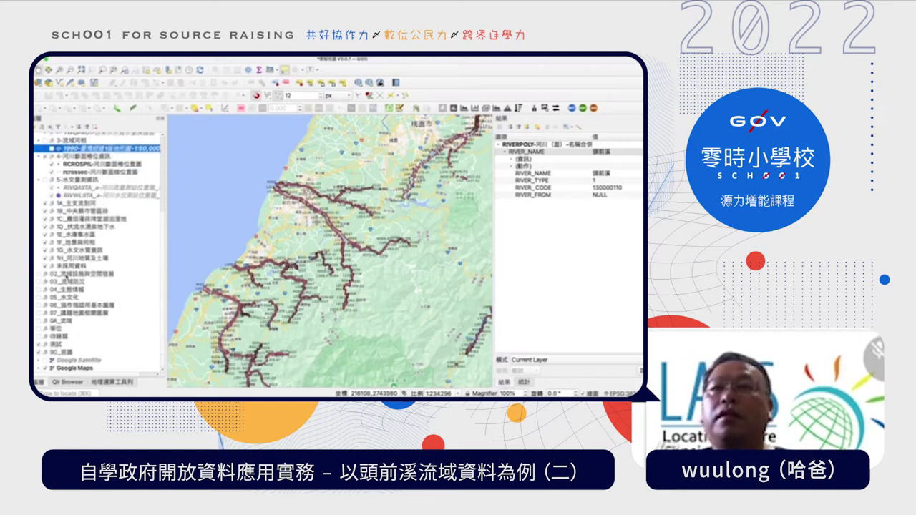
scroll(54, 250, "up", 5)
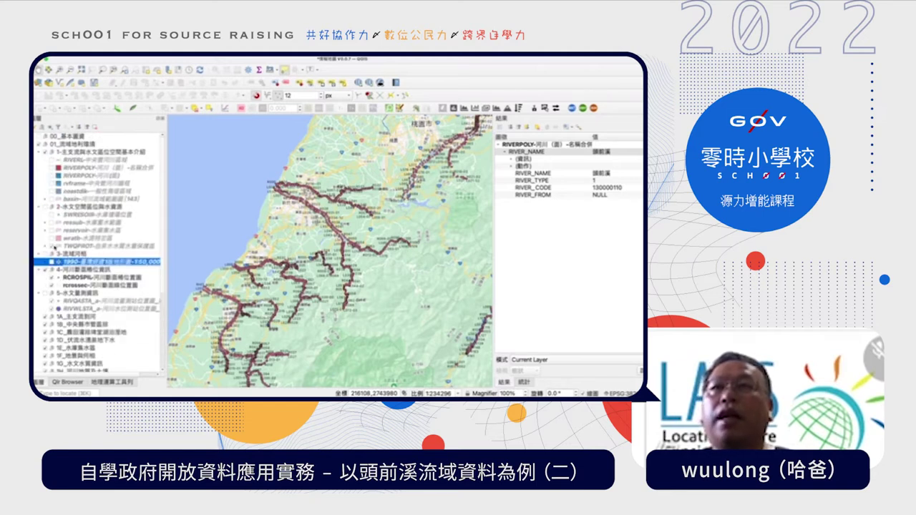
left_click(39, 144)
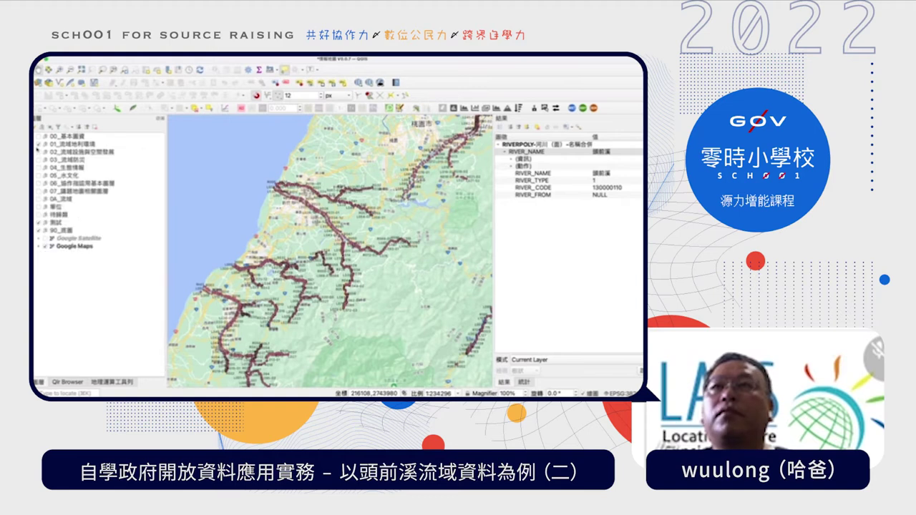
left_click(39, 144)
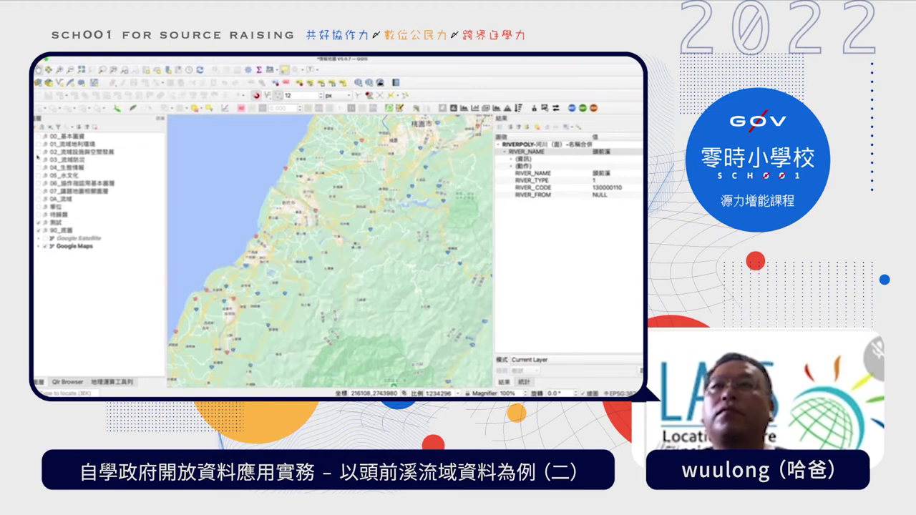
left_click(39, 152)
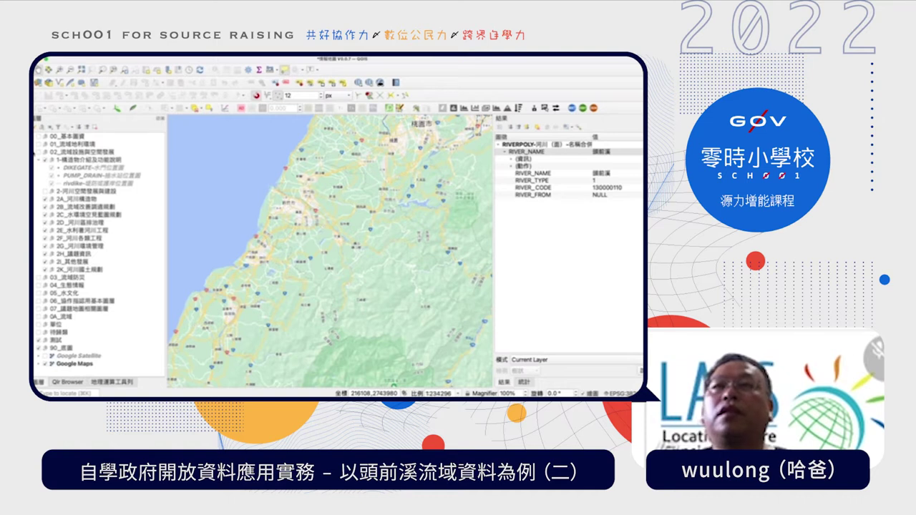
left_click(38, 152)
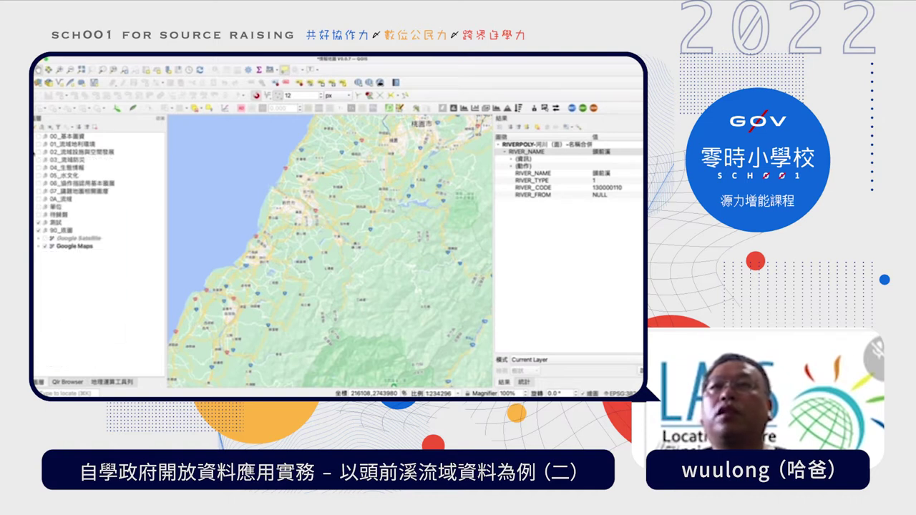
Turn on the 03_流域防災 group and view the VA18019 debris-flow areas along the river valley
left_click(39, 160)
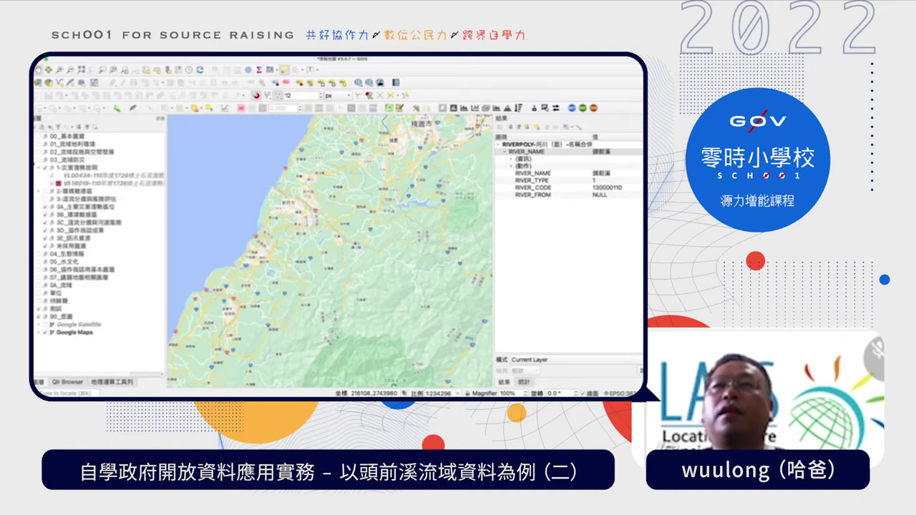
left_click(43, 160)
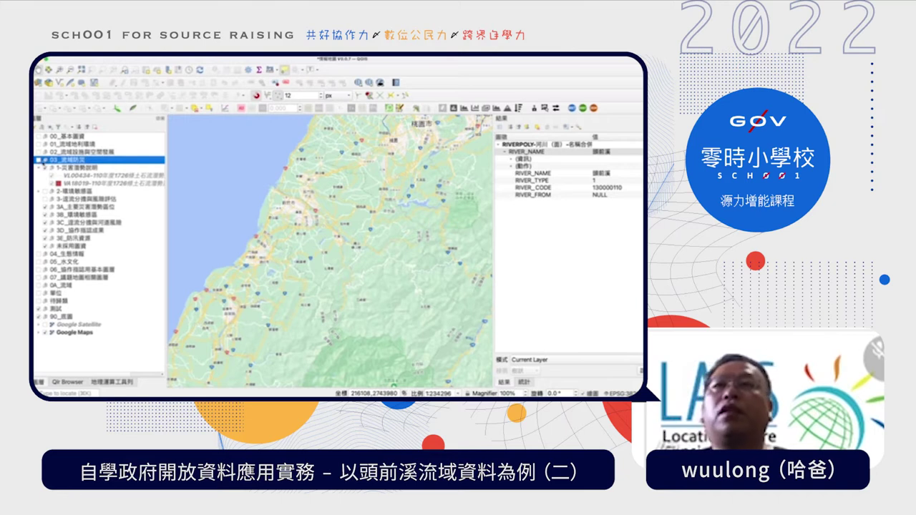
left_click(38, 160)
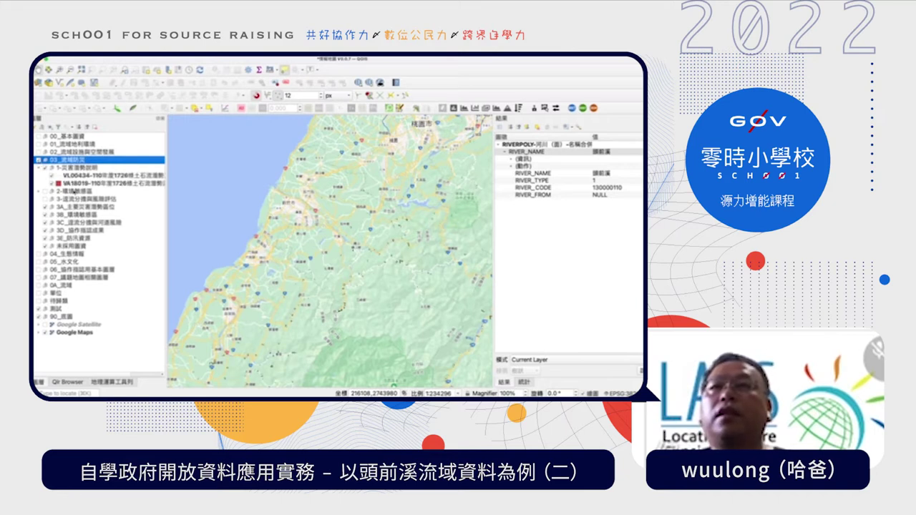
left_click(86, 183)
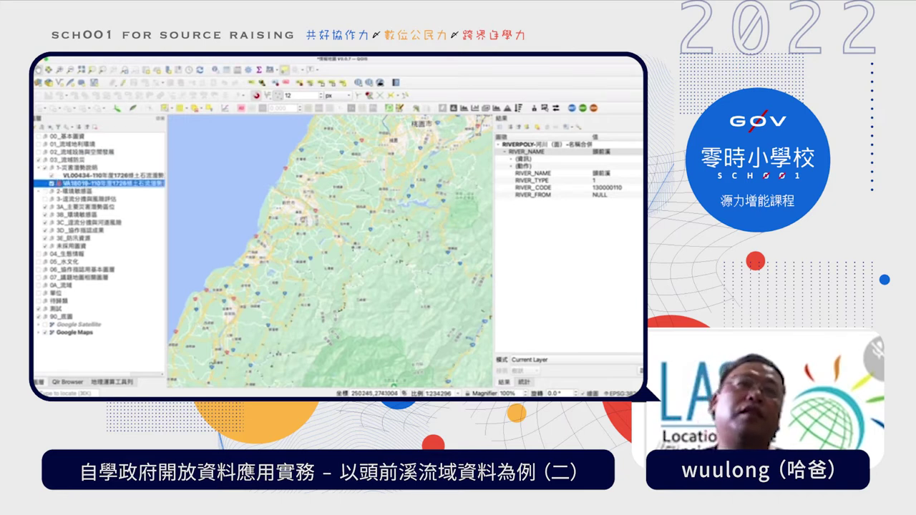
scroll(303, 220, "up", 1)
scroll(303, 220, "up", 2)
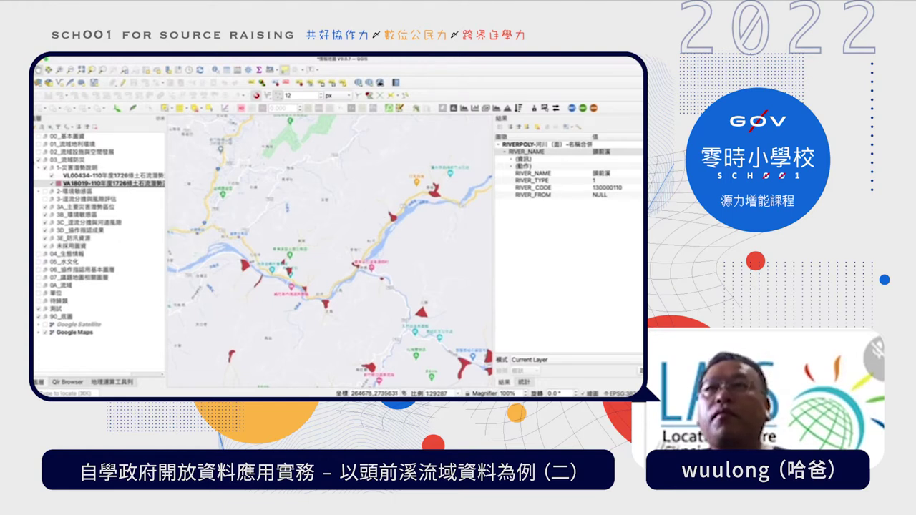
Turn off 03_流域防災, turn on 04_生態情報, and try showing 國家重要濕地 in its 1-環境界定資訊 subgroup
left_click(38, 160)
left_click(38, 167)
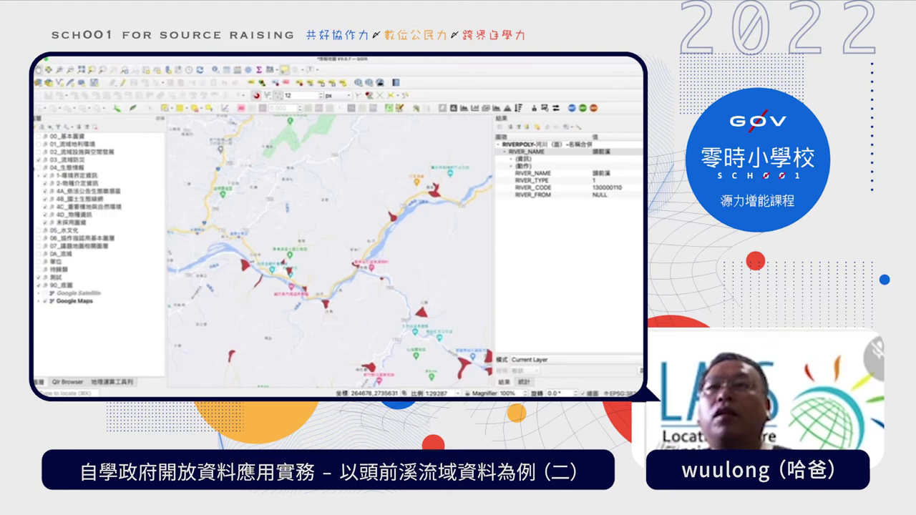
left_click(40, 175)
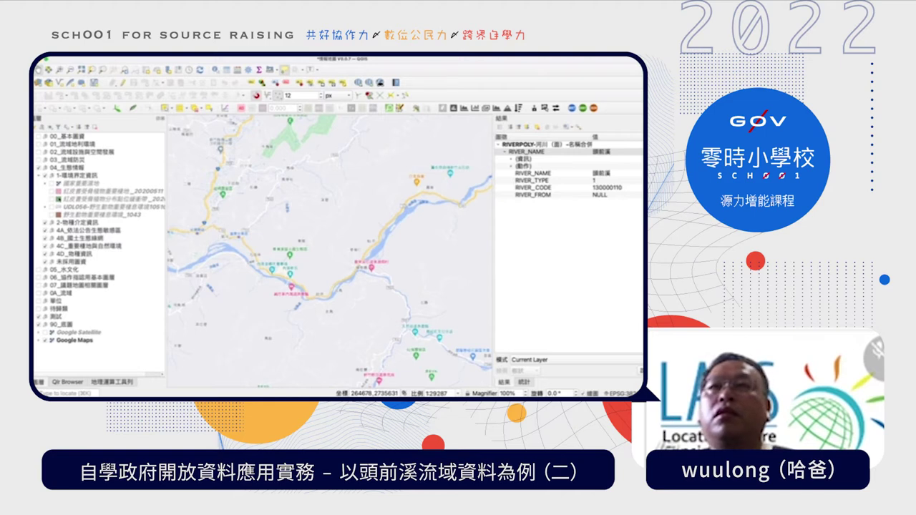
left_click(50, 184)
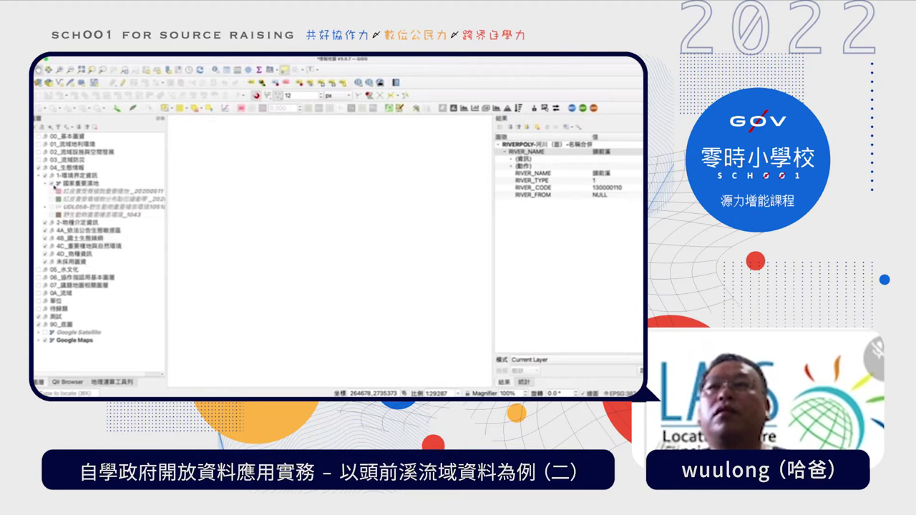
Replace the wetland layer with 紅皮書受脅植物重要棲地_20200511 and view its habitat areas across northern and central Taiwan
left_click(52, 192)
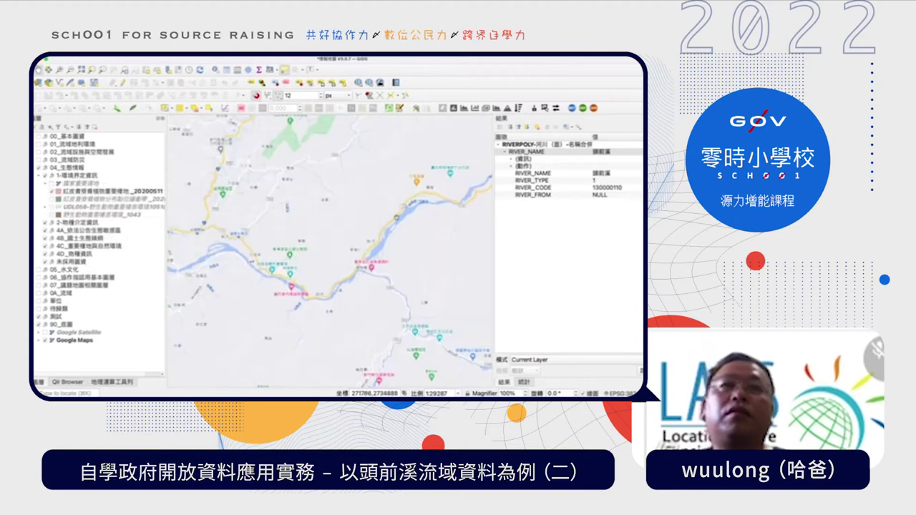
scroll(329, 252, "down", 3)
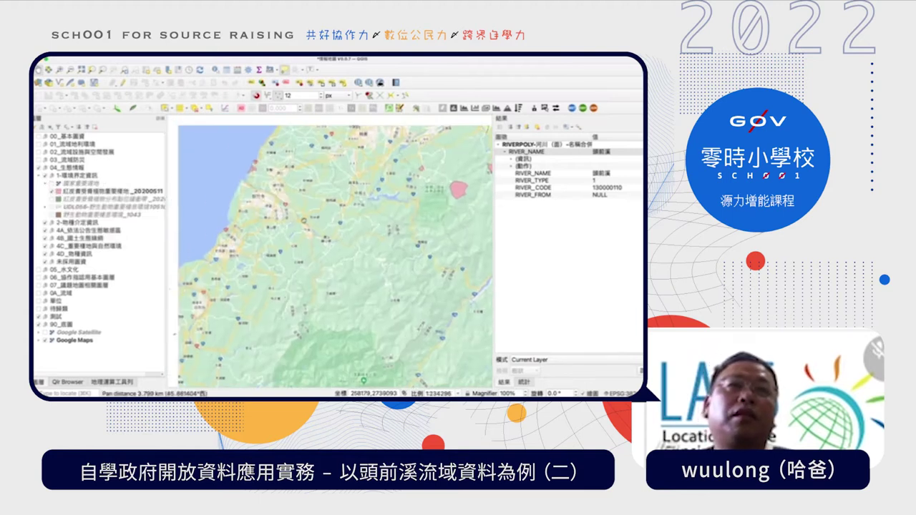
scroll(350, 183, "down", 1)
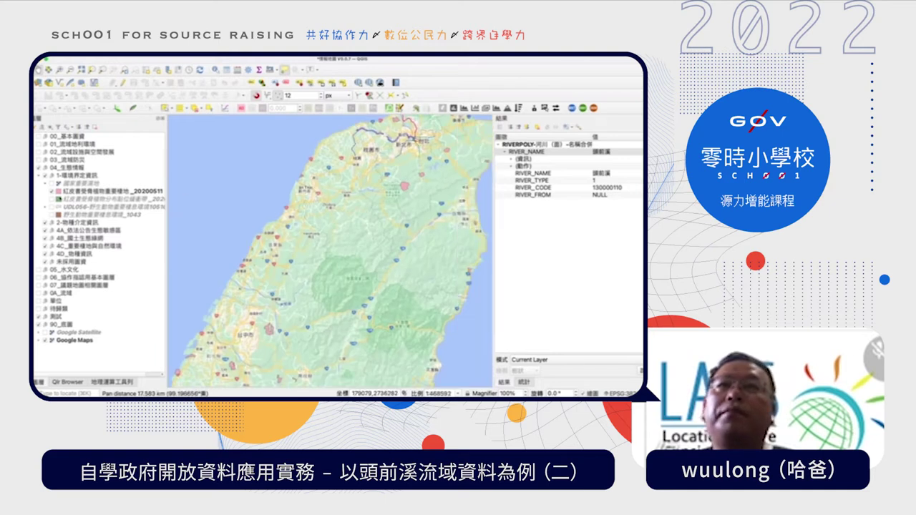
left_click_drag(329, 251, 312, 268)
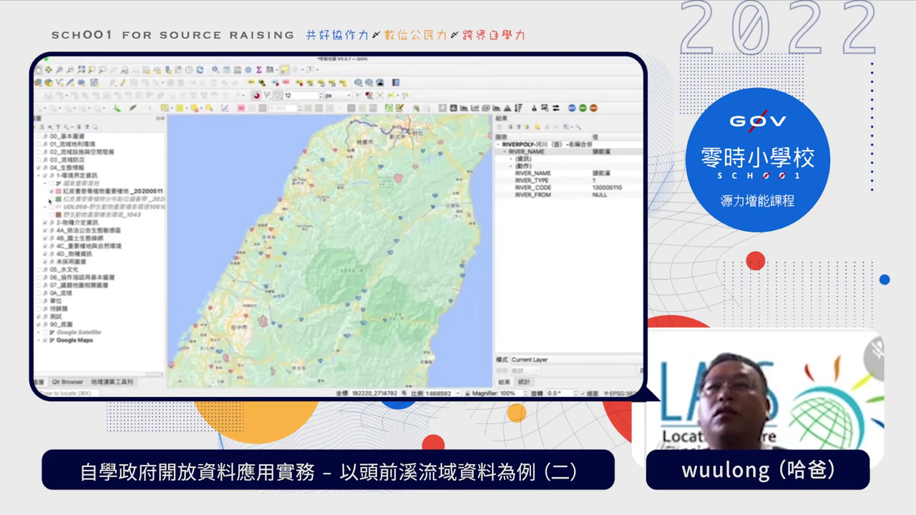
Show the threatened-plant distribution points and the UDL056 wildlife habitat layer, then turn off the 1-環境界定資訊 subgroup
left_click(51, 201)
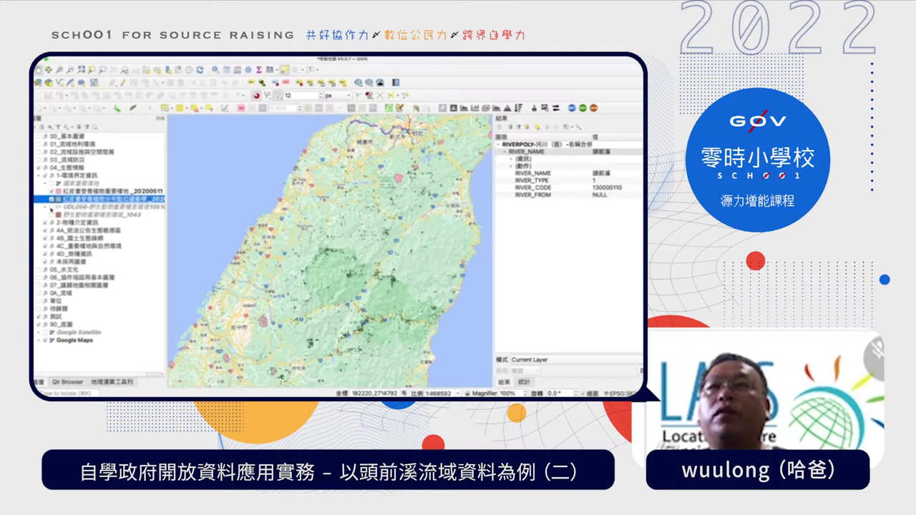
left_click(52, 207)
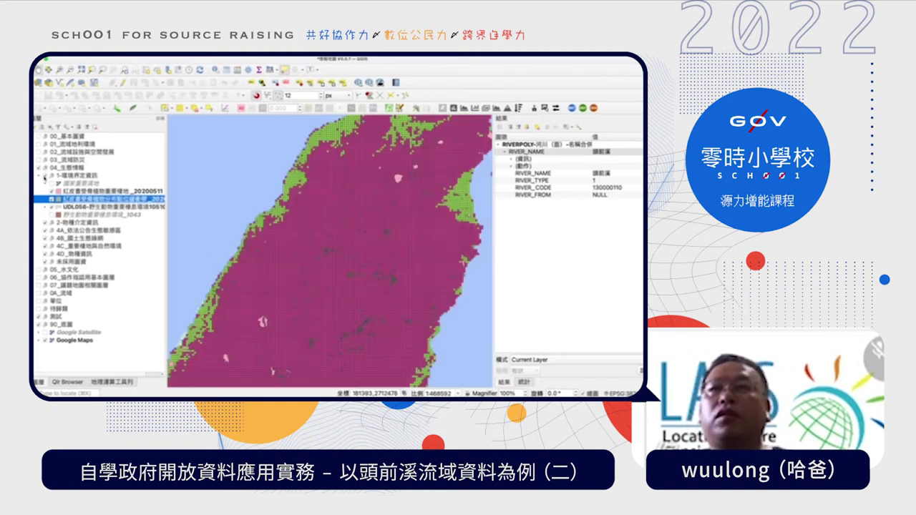
left_click(45, 175)
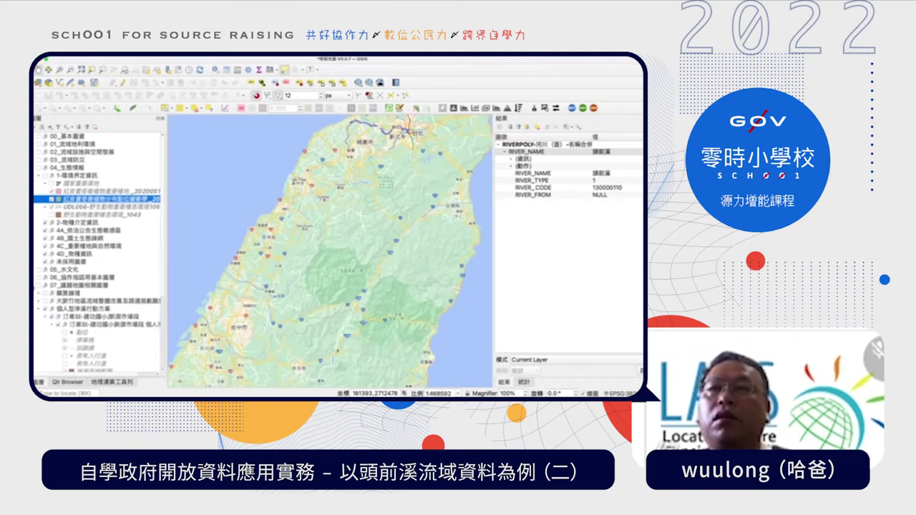
Expand the 07_議題地圖相關圖層 group and collapse its 個人型淨溪行動方案 subgroup
left_click(37, 292)
scroll(37, 290, "down", 1)
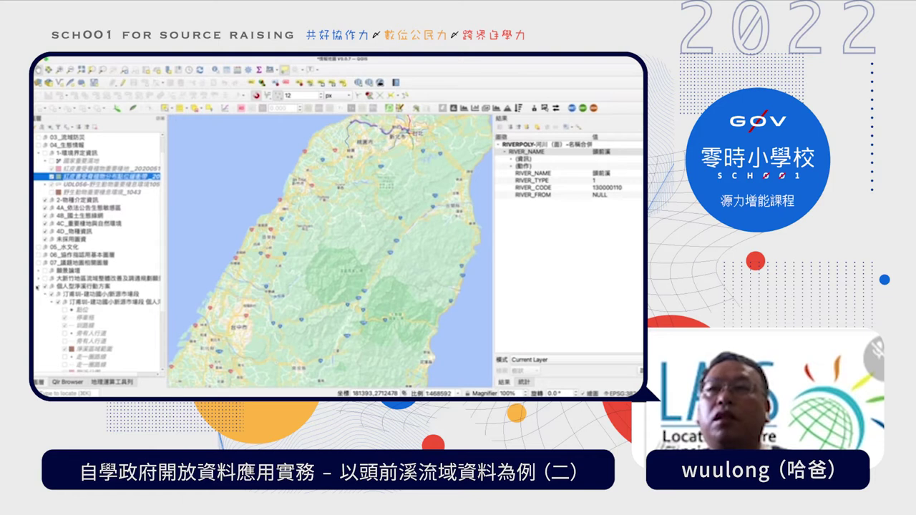
left_click(37, 286)
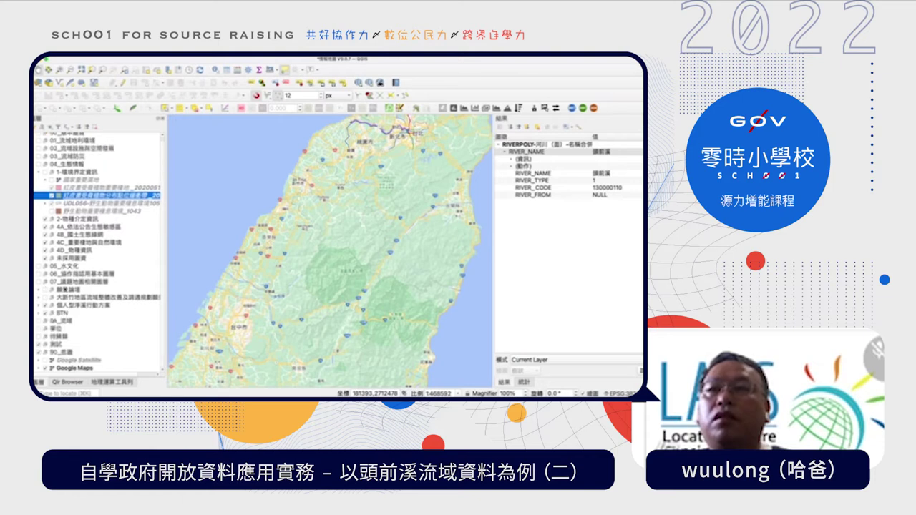
Reopen the 個人型淨溪行動方案 subgroup to review its layers, and collapse the stream-section group nested inside it
left_click(90, 313)
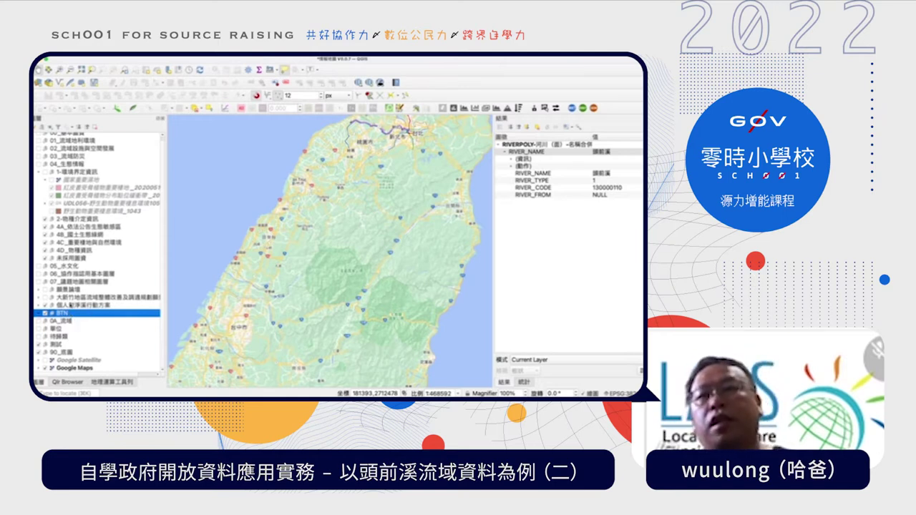
left_click(103, 307)
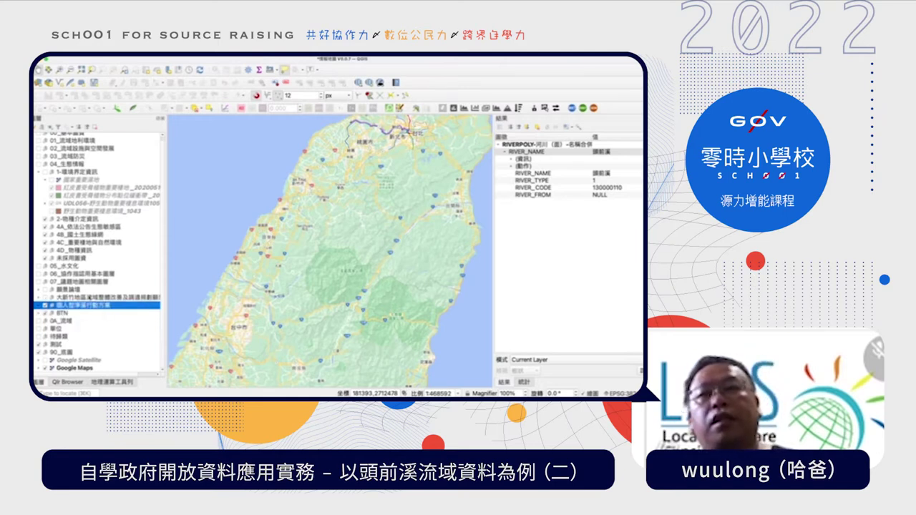
key("Right")
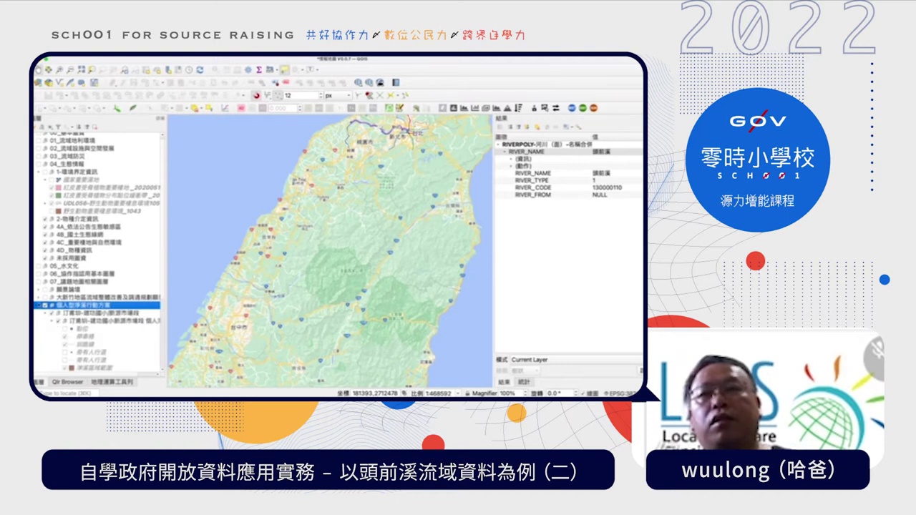
left_click(46, 315)
scroll(44, 315, "down", 1)
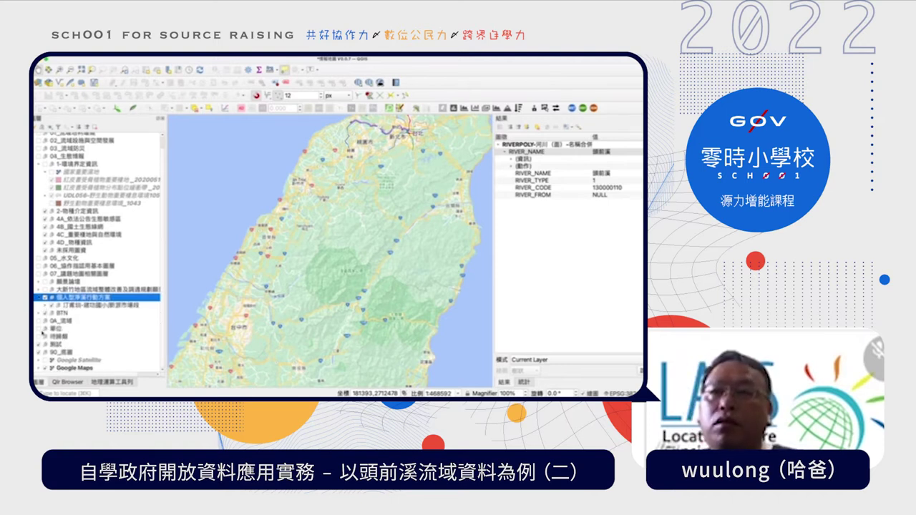
Expand the 0A_流域 group and review the layers under 0A01_頭前溪流域
left_click(40, 321)
scroll(111, 299, "down", 2)
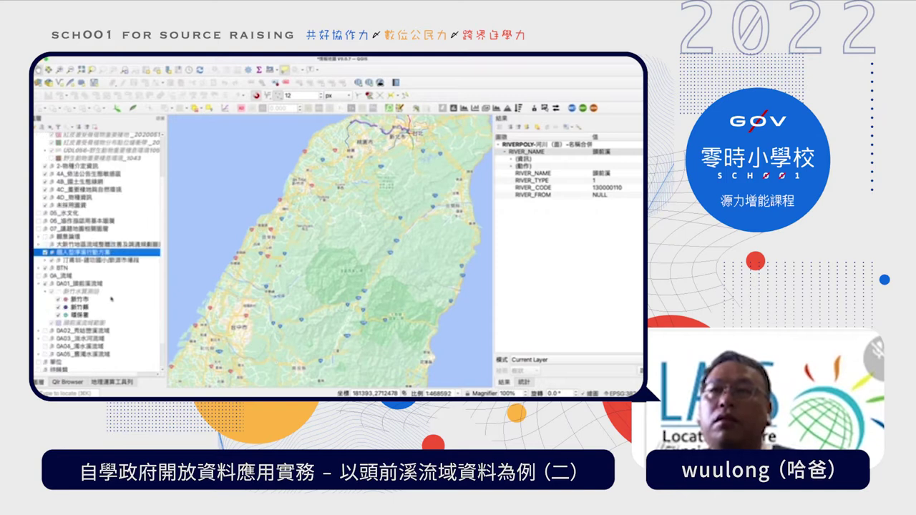
Collapse the 0A01_頭前溪流域 subgroup and look over the other basin subgroups in 0A_流域
left_click(40, 285)
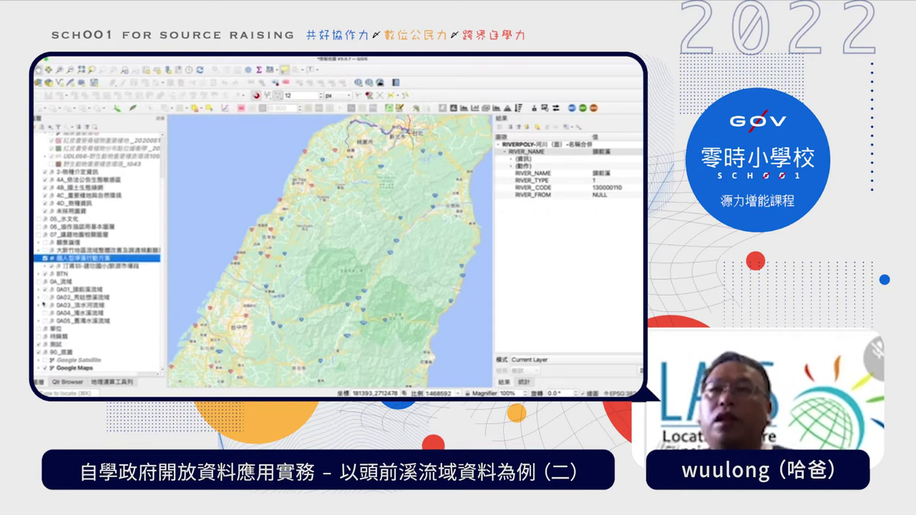
left_click(79, 296)
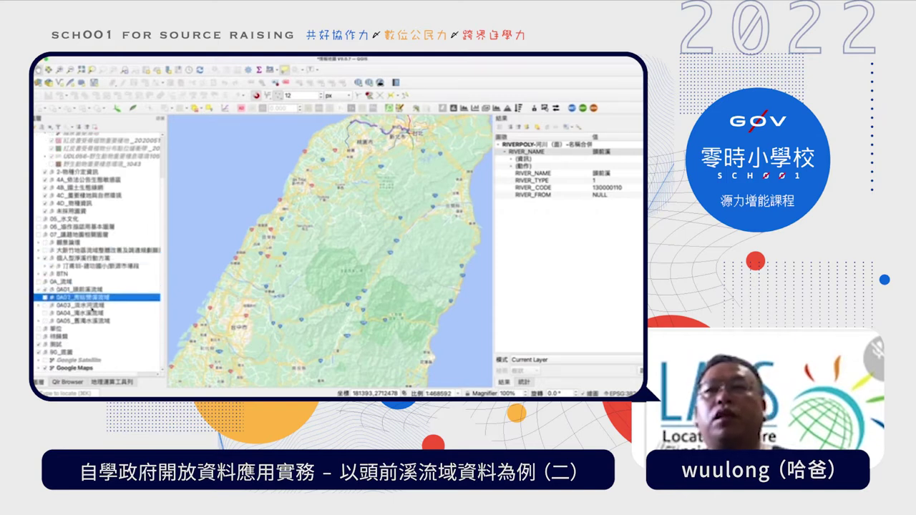
left_click(91, 312)
Show the 0A_流域 group on the map and review the water-quality stations and basin extent in 0A01_頭前溪流域
left_click(43, 290)
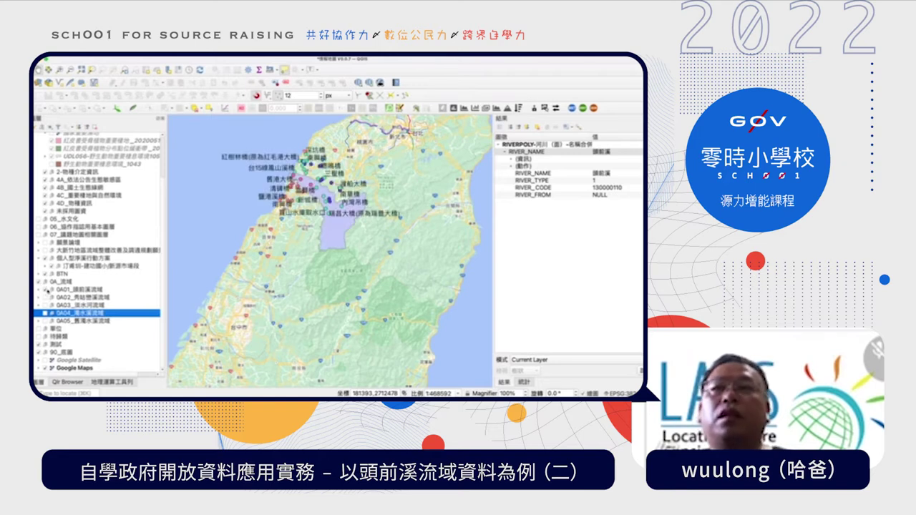
scroll(333, 215, "up", 3)
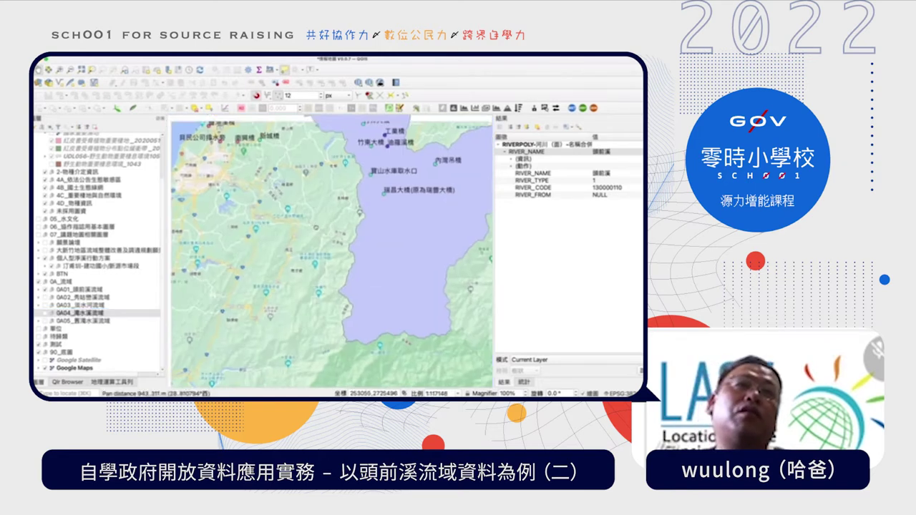
scroll(333, 214, "down", 1)
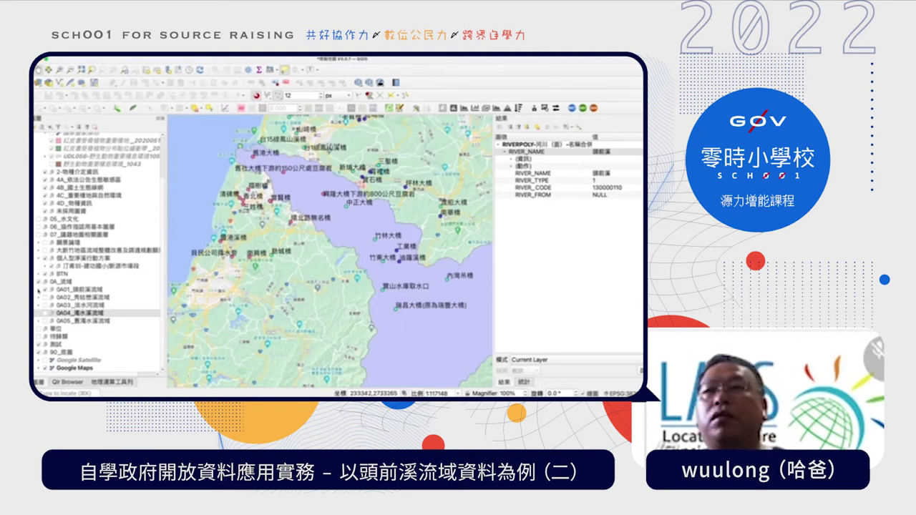
left_click(38, 290)
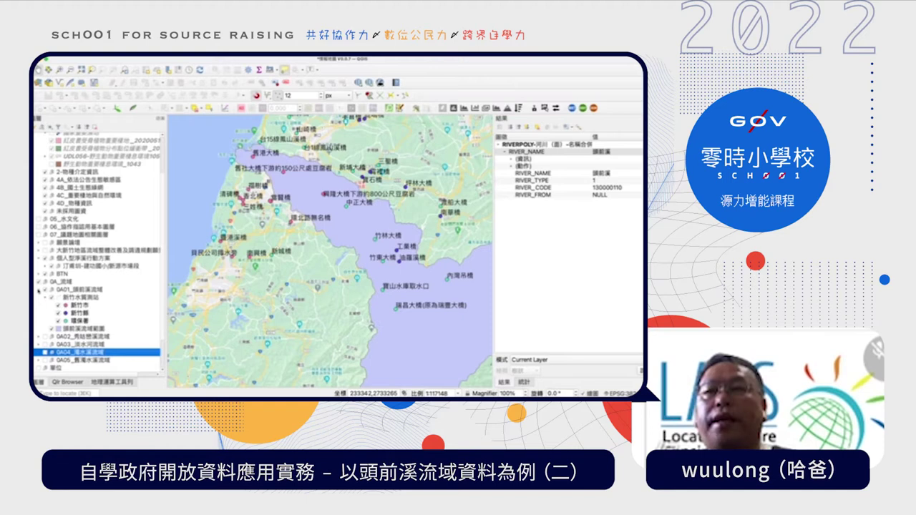
left_click(39, 290)
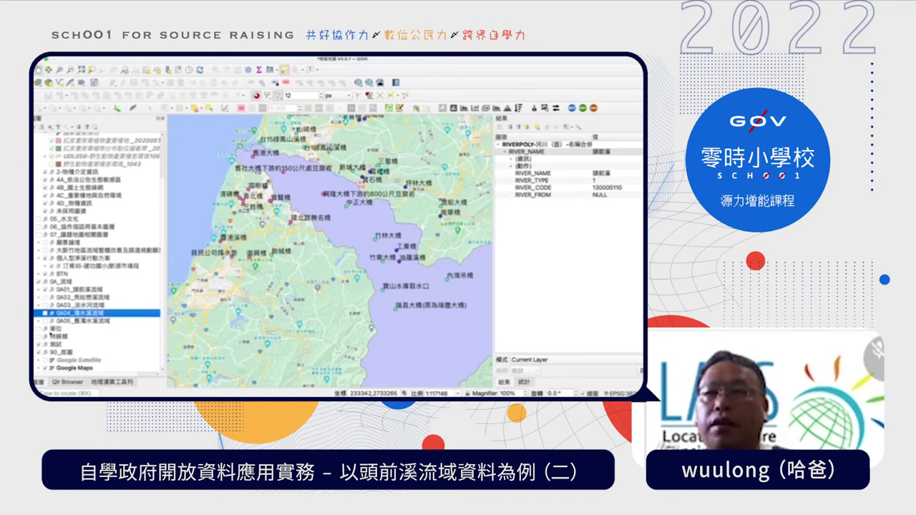
Expand the 單位 group, collapse its 農委會 subgroup, and show the 單位 layers on the map in place of 0A_流域
left_click(41, 337)
scroll(97, 286, "down", 3)
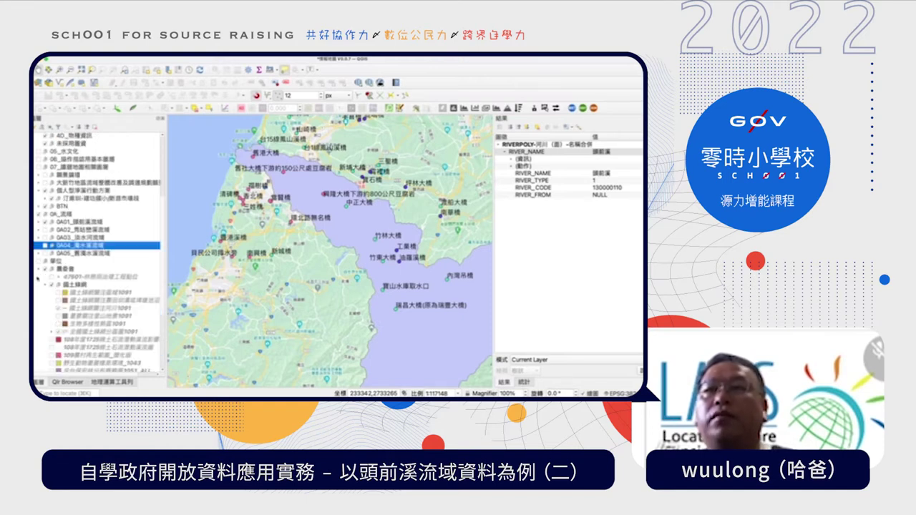
left_click(40, 271)
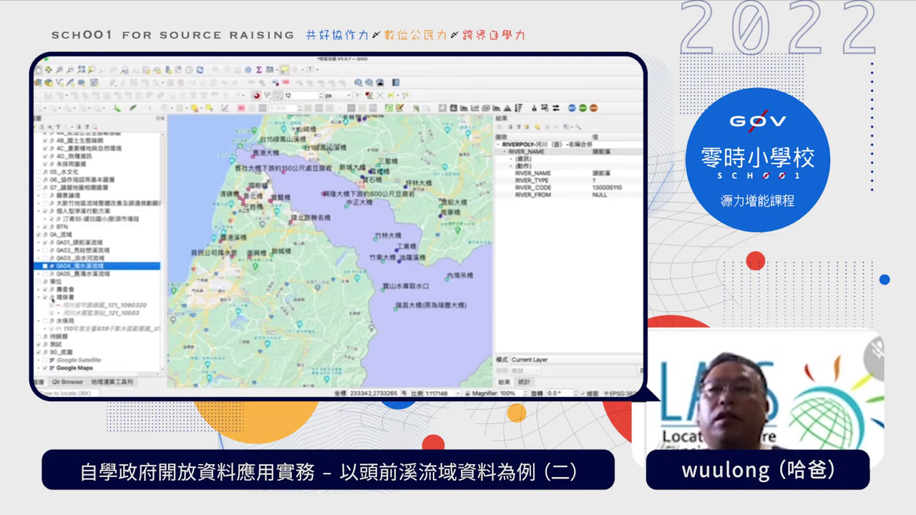
left_click(40, 282)
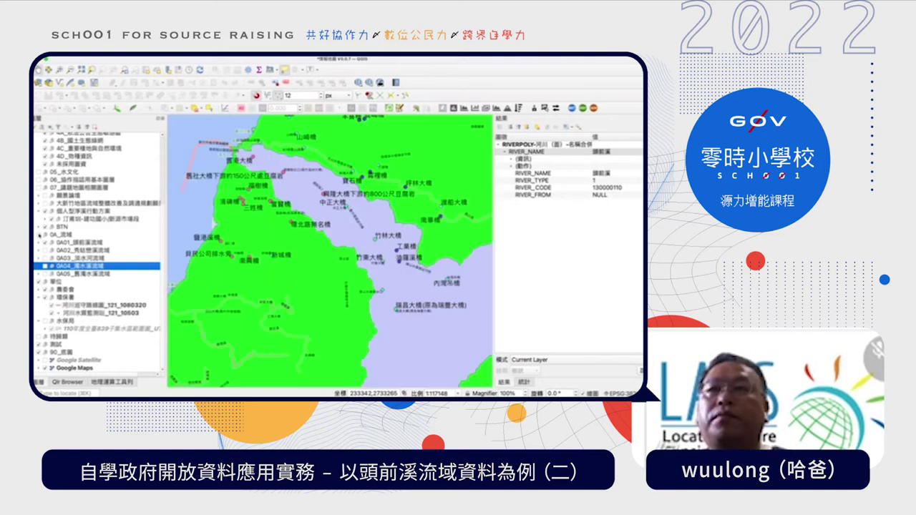
scroll(223, 274, "down", 4)
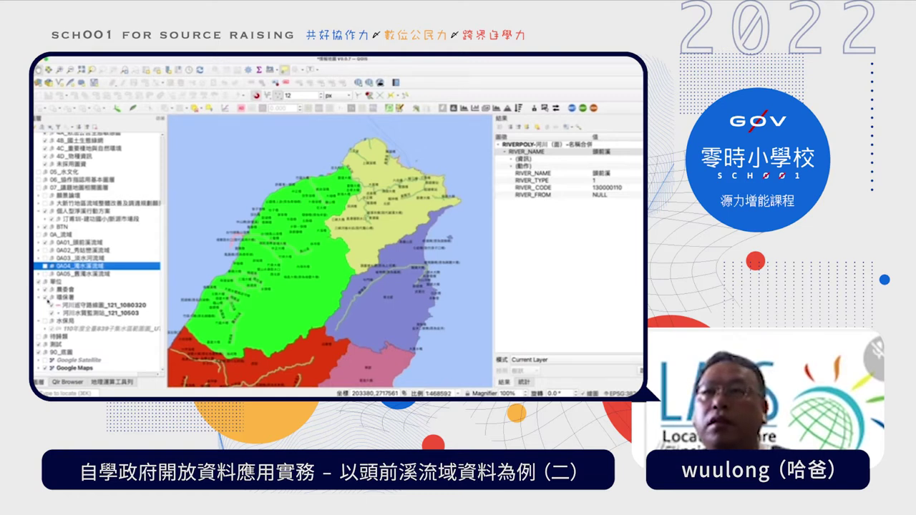
Hide the 河川水質監測站_121_10503 layer and examine the 河川巡守路線圖_121_1080320 patrol routes around 新竹市
left_click(53, 313)
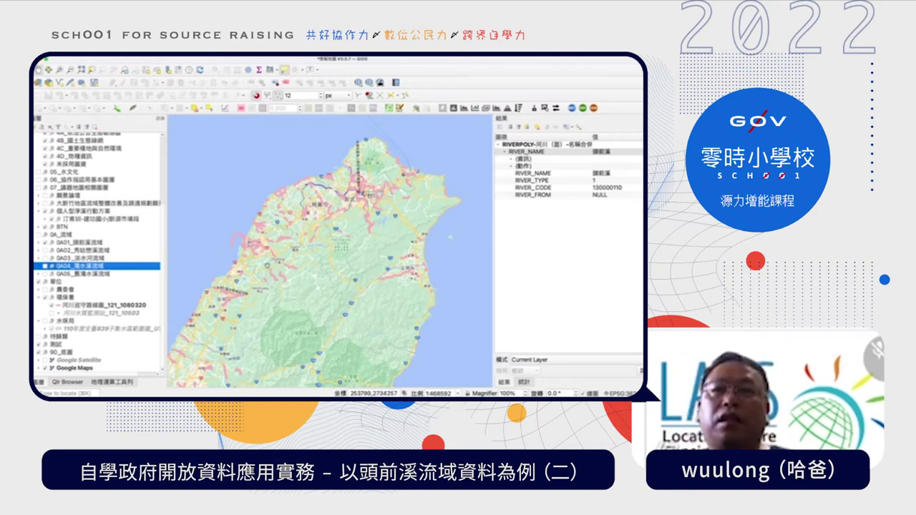
scroll(279, 250, "up", 1)
left_click_drag(299, 239, 384, 229)
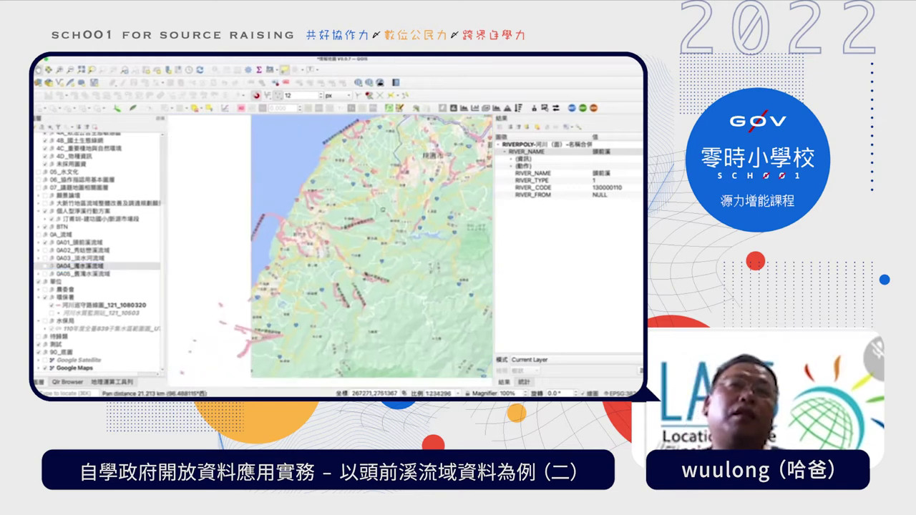
scroll(330, 250, "up", 1)
left_click_drag(258, 230, 442, 236)
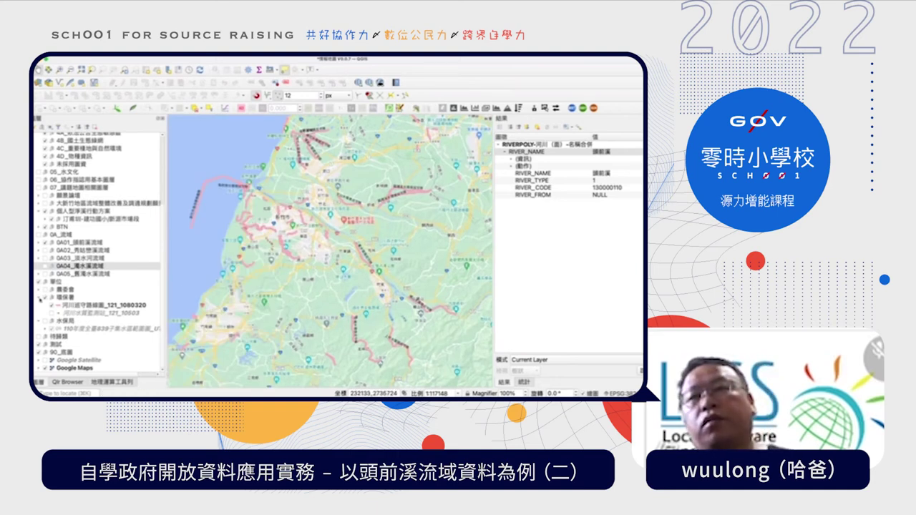
Collapse the 環保署 subgroup and expand the 農委會 subgroup to review its layers
left_click(40, 296)
left_click(44, 305)
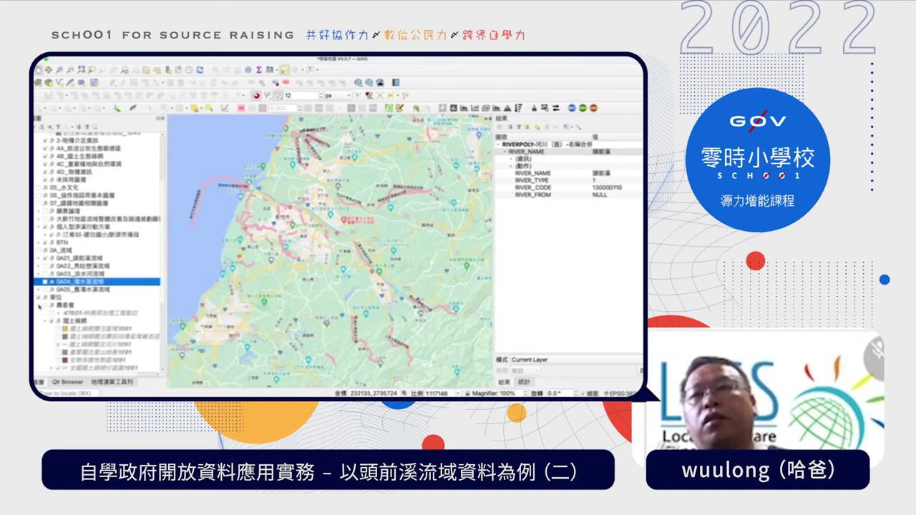
scroll(100, 320, "down", 2)
scroll(100, 319, "down", 2)
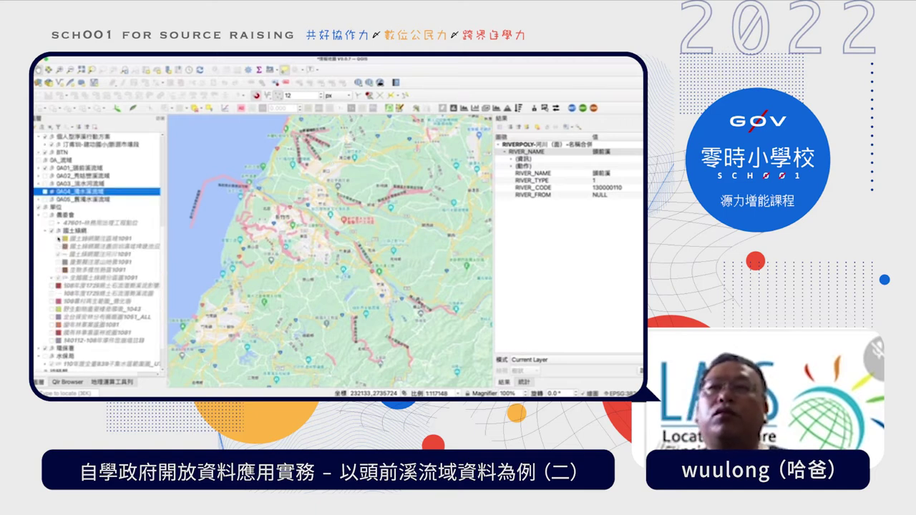
Show the 農委會 layers 國土綠網關注區域1091, 重要關注里山地景1091, 國有林事業區圖1081 and the 108年度 debris-flow influence area
left_click(61, 240)
scroll(171, 273, "down", 2)
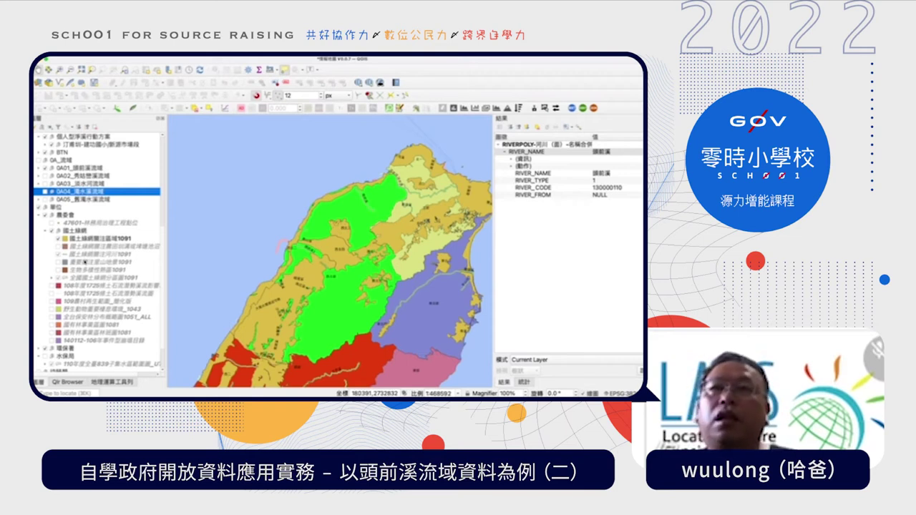
left_click(59, 263)
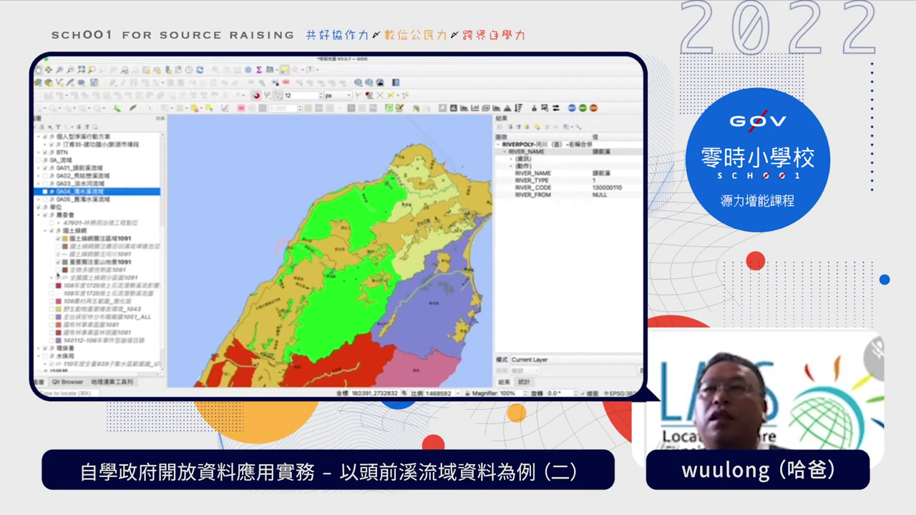
left_click(52, 285)
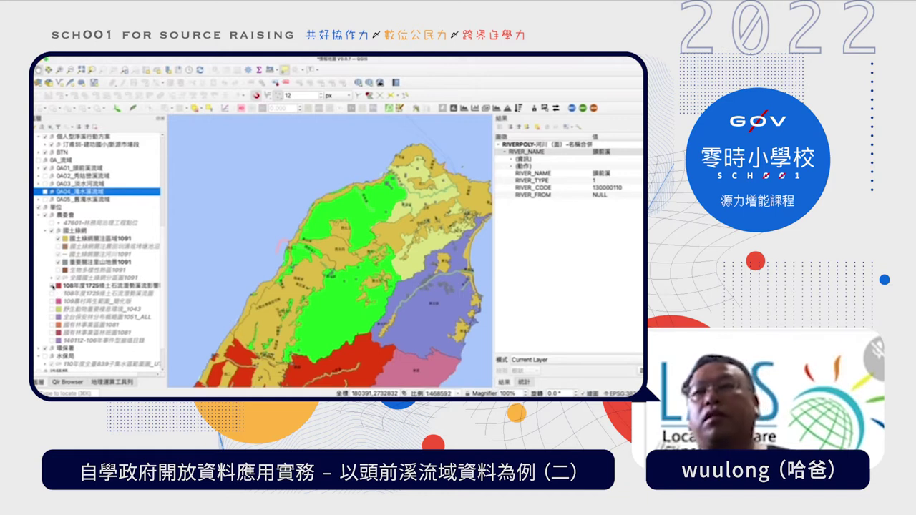
left_click(53, 325)
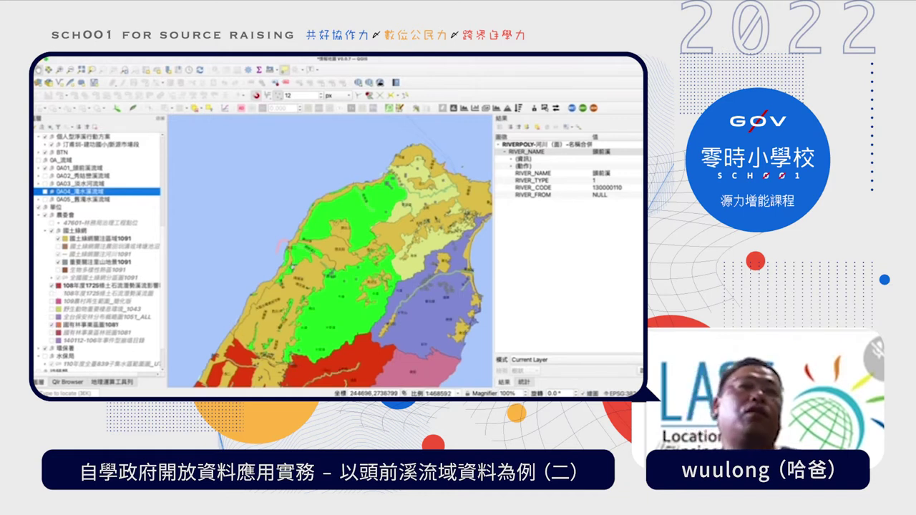
Hide the 108年度 debris-flow influence layer and turn off the whole 單位 group
left_click(53, 286)
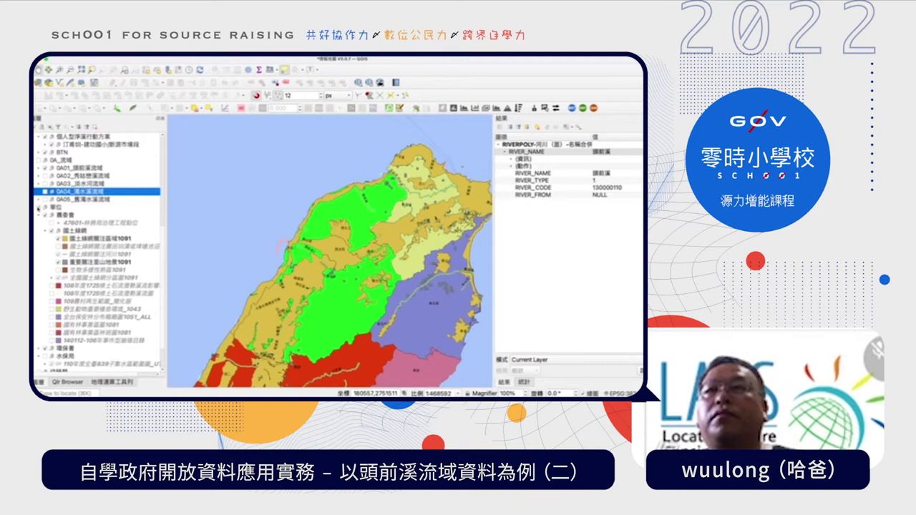
left_click(58, 238)
scroll(63, 234, "down", 3)
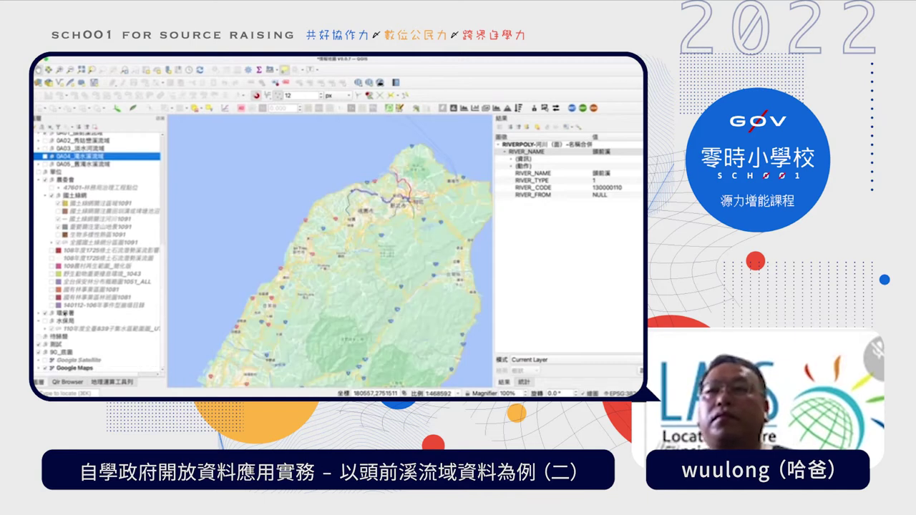
scroll(74, 317, "up", 10)
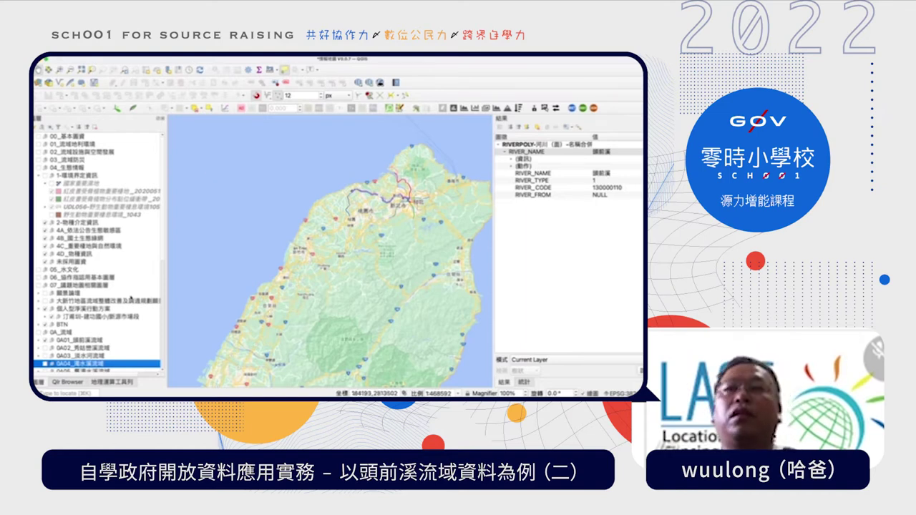
Switch to the course slides in Google Slides and open the 情報地圖 spreadsheet linked on the 展示-QGIS 使用流域情報開放地圖 slide
left_click(105, 377)
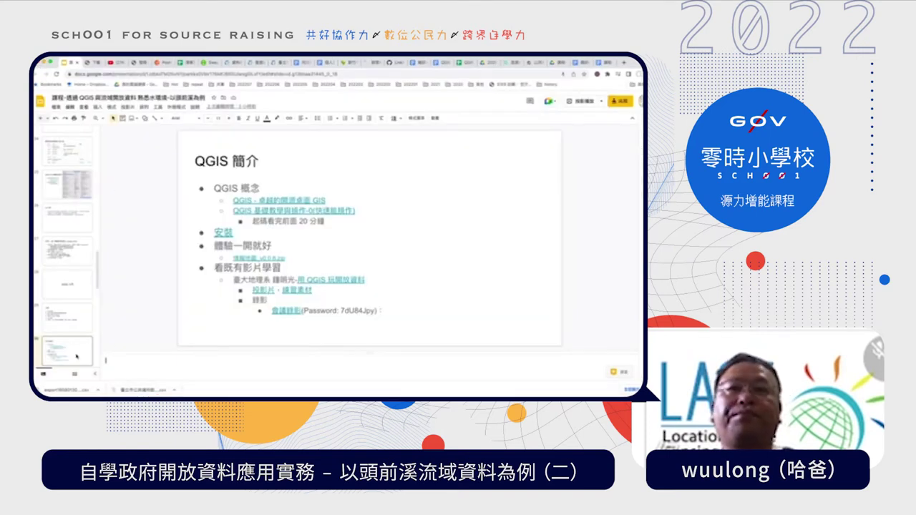
key("Down")
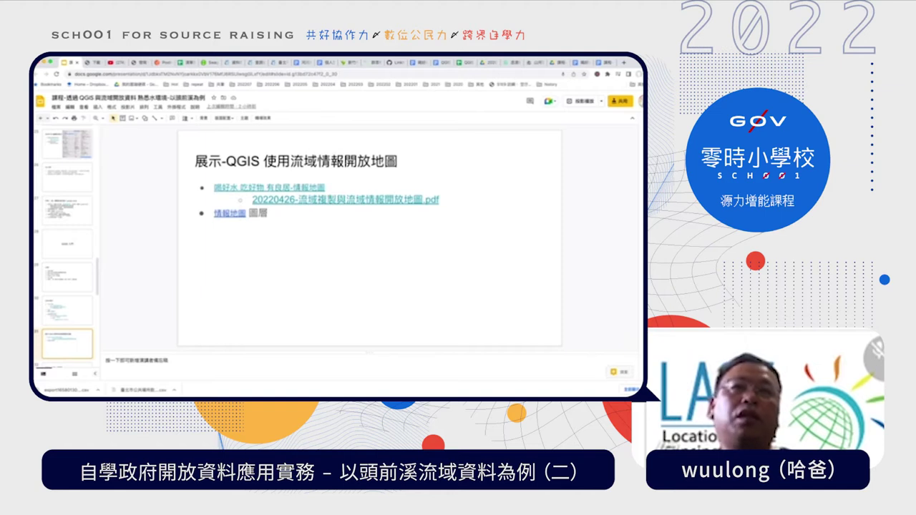
left_click(231, 214)
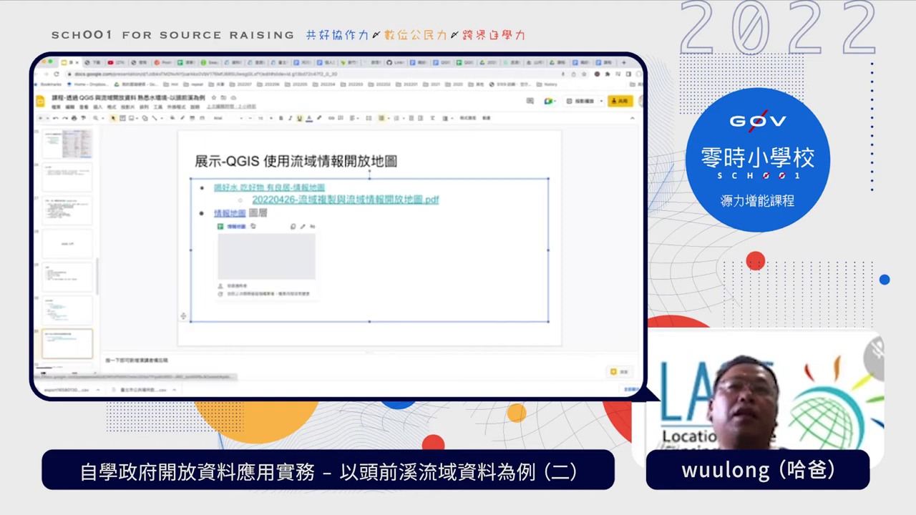
left_click(236, 243)
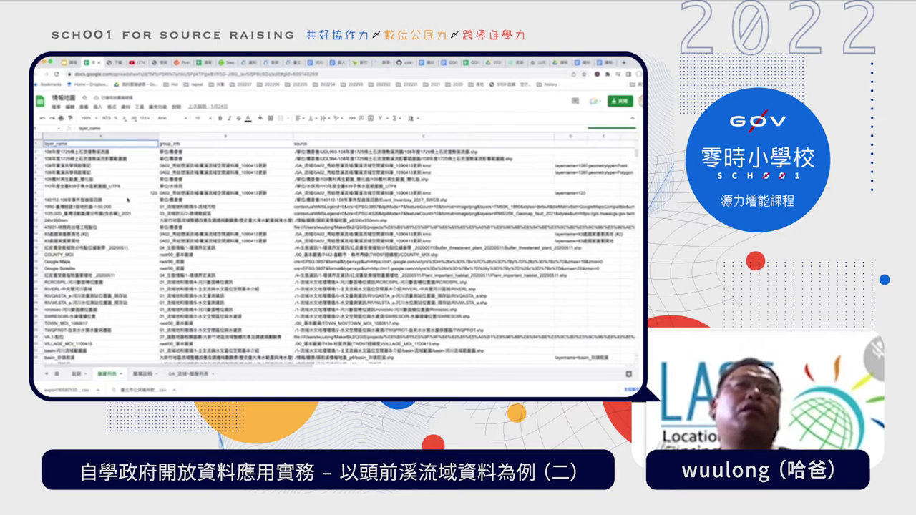
Review the layer names, group information and source paths in the 情報地圖 spreadsheet's layer list
left_click(124, 194)
scroll(123, 198, "down", 2)
scroll(123, 198, "down", 15)
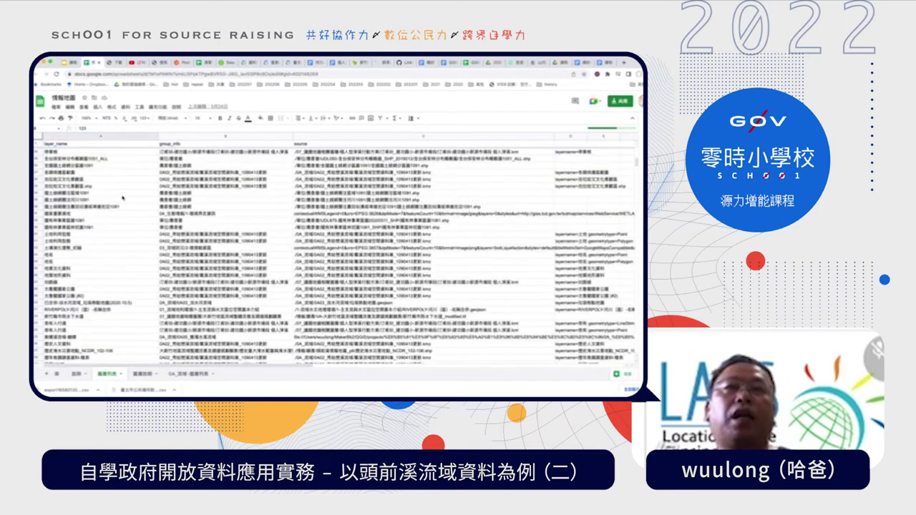
scroll(123, 198, "up", 15)
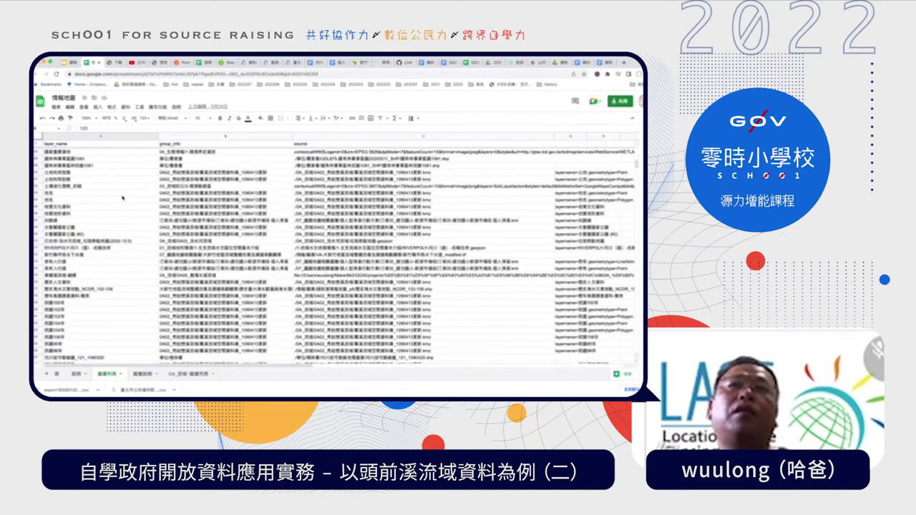
scroll(123, 199, "up", 5)
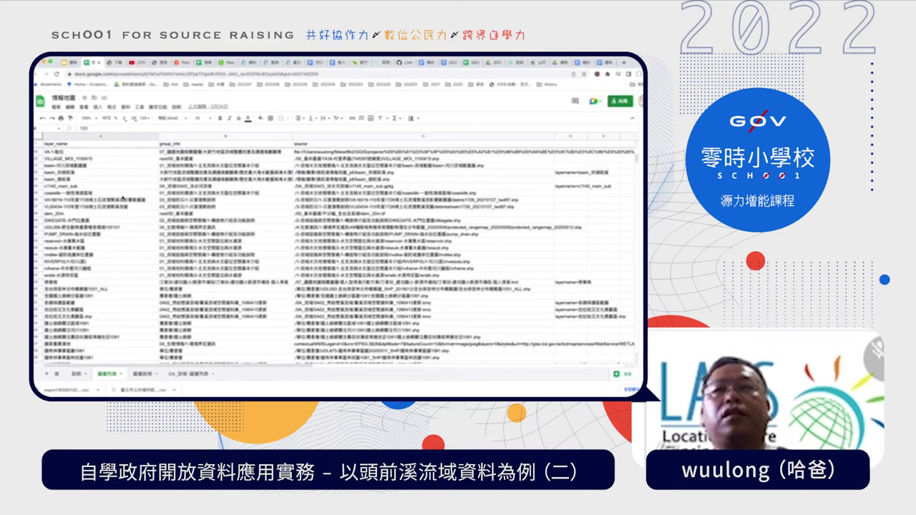
scroll(99, 281, "up", 5)
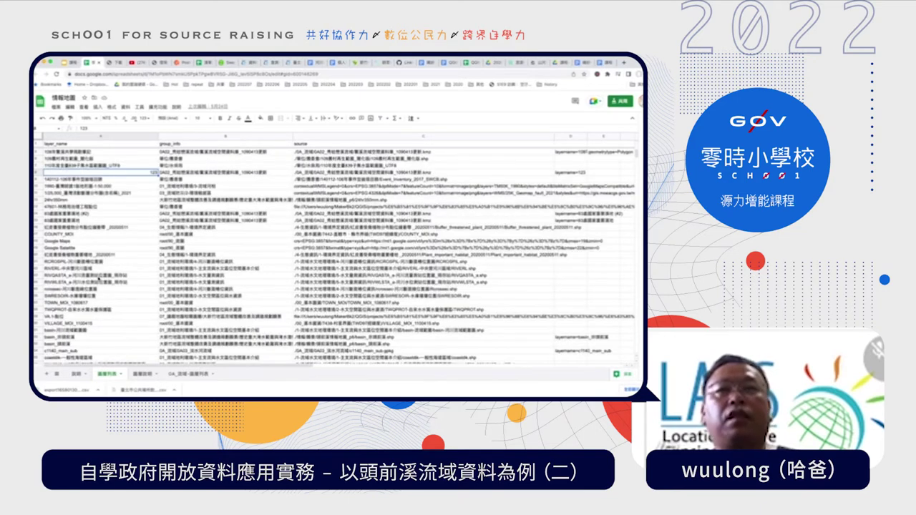
scroll(99, 280, "up", 1)
left_click(131, 228)
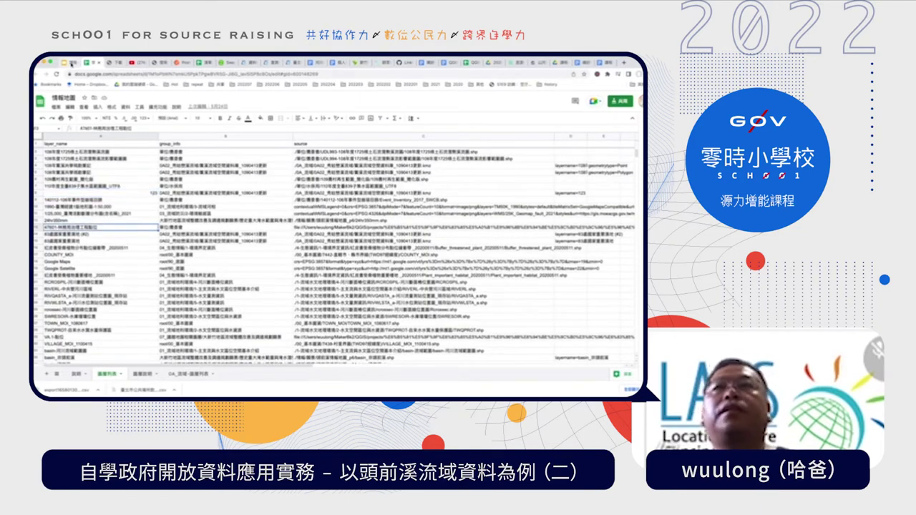
Return to the course slides and advance to the QGIS-上工走一次流程 slide
left_click(71, 63)
left_click(75, 344)
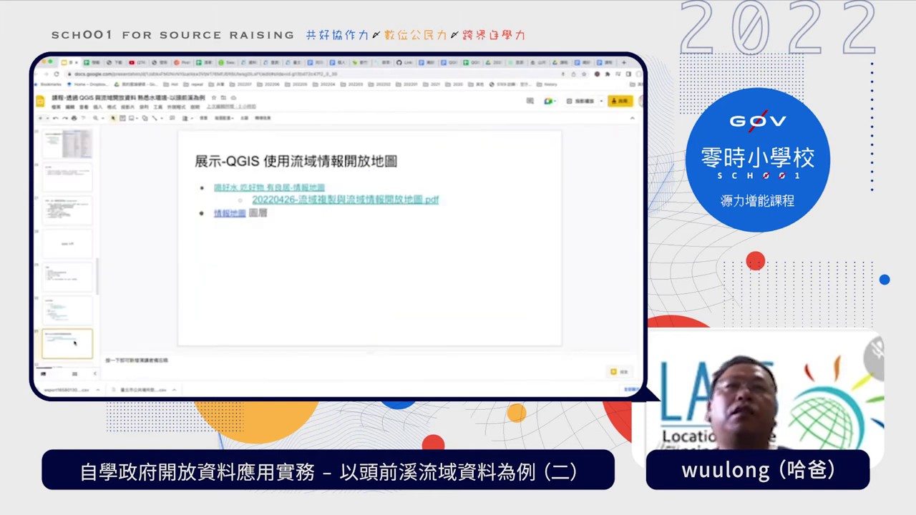
key("Down")
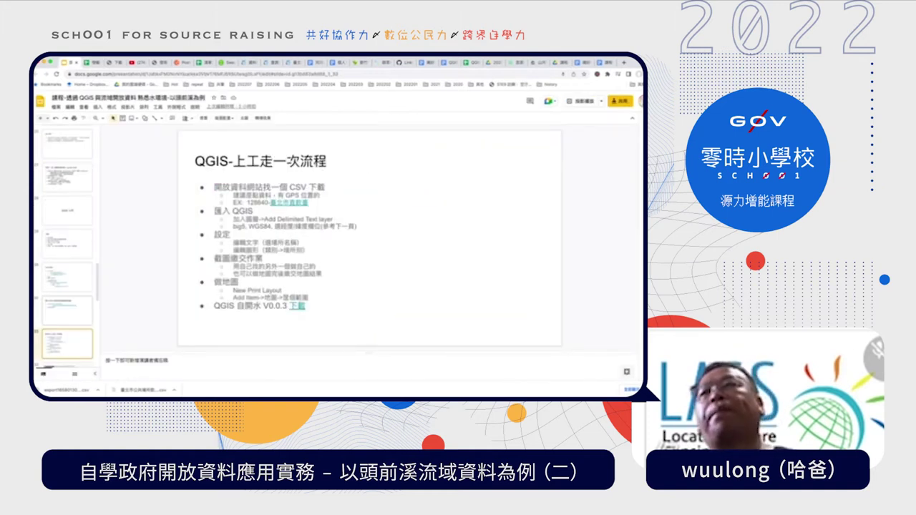